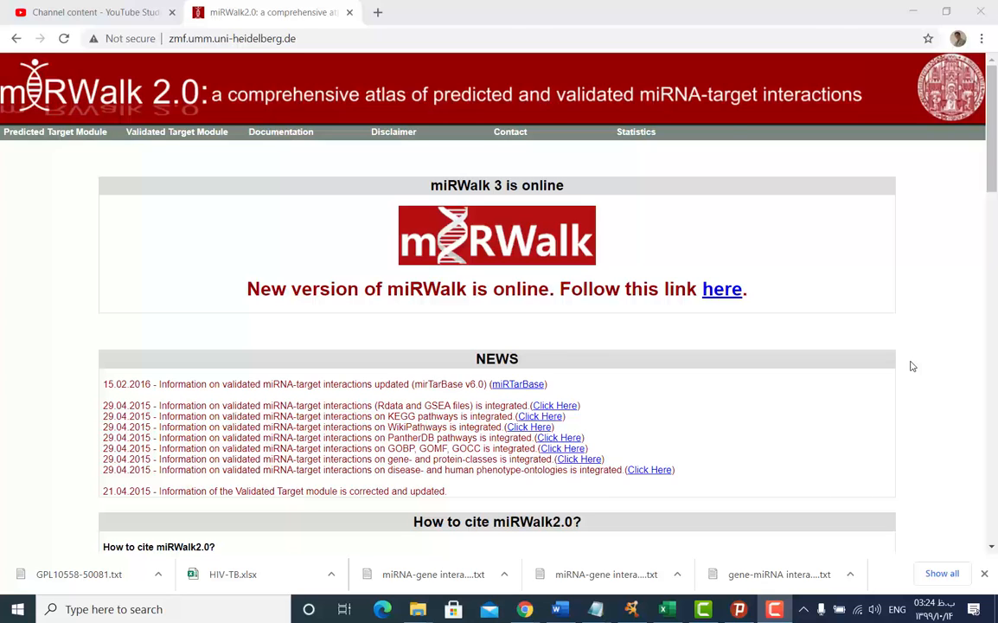
# Step: Open google.com in a new browser tab
pyautogui.click(377, 12)
pyautogui.write('google')
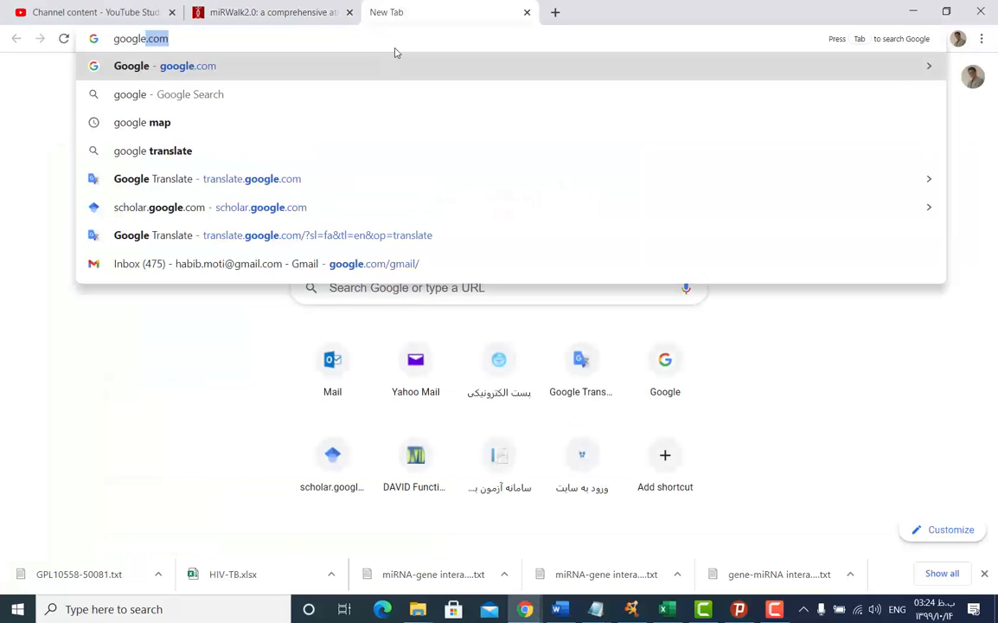
pyautogui.press('Return')
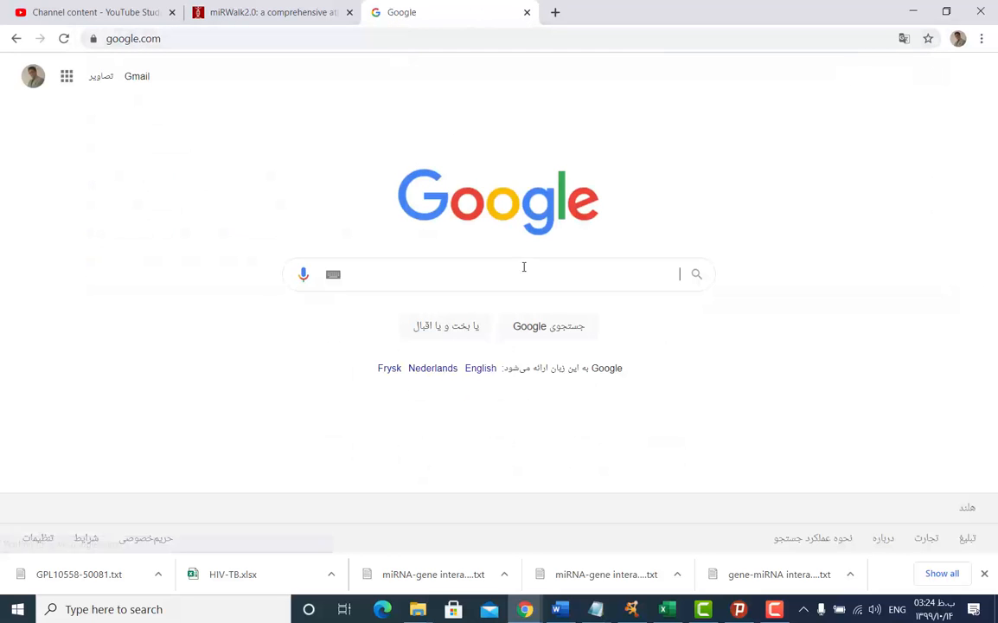
# Step: Search Google for mirwalk2, open the miRWalk2.0 site from the results, and close that tab
pyautogui.click(523, 281)
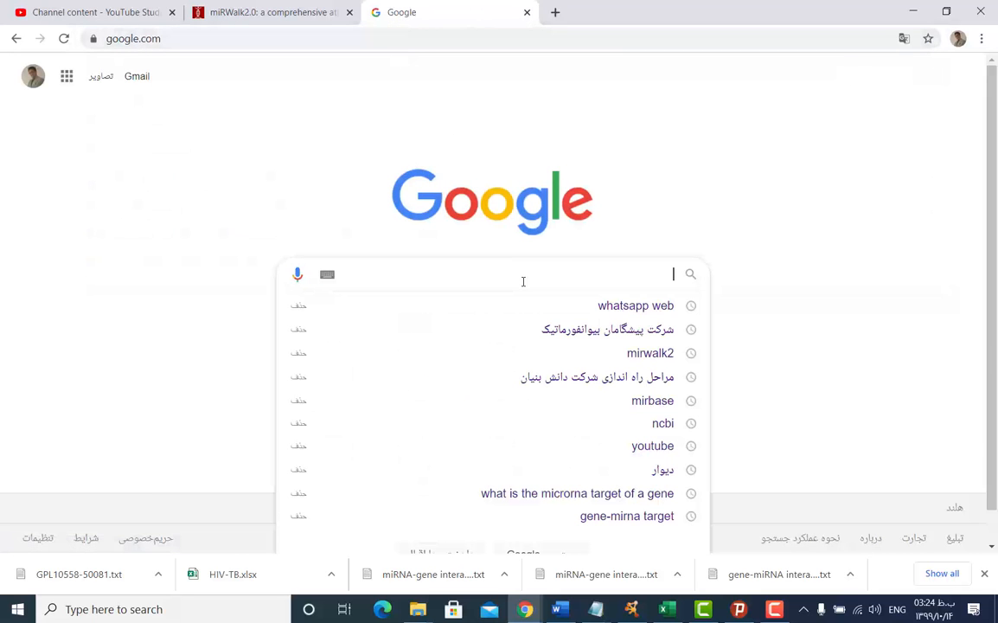
pyautogui.write('mir')
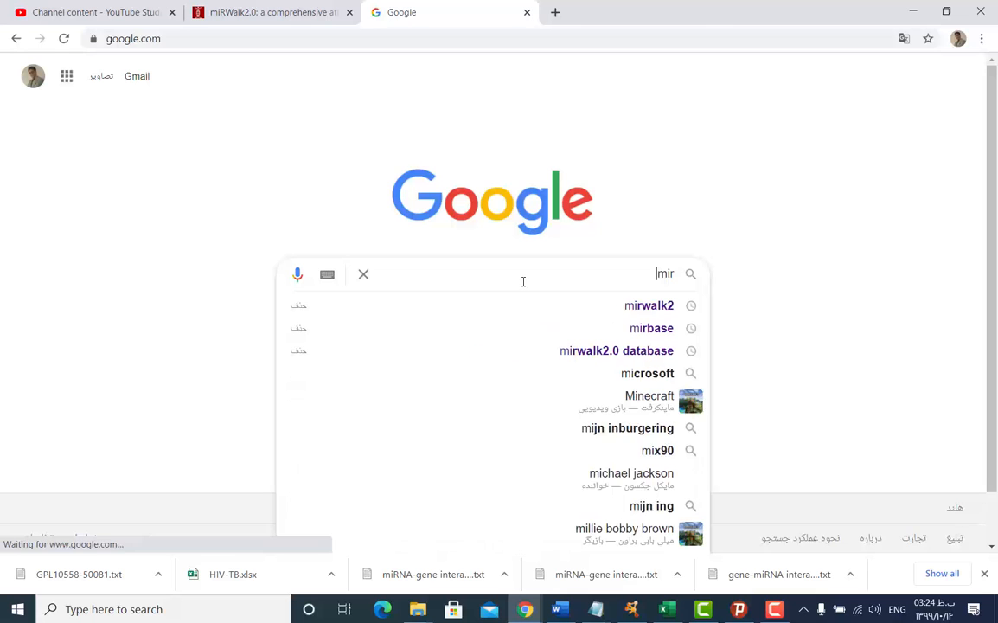
pyautogui.write('walk2')
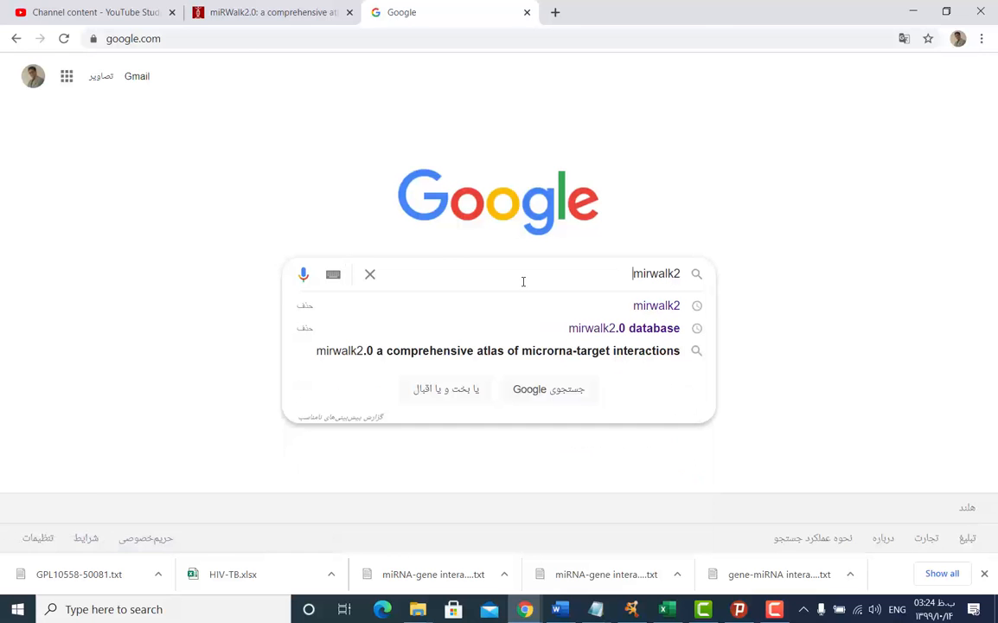
pyautogui.press('Return')
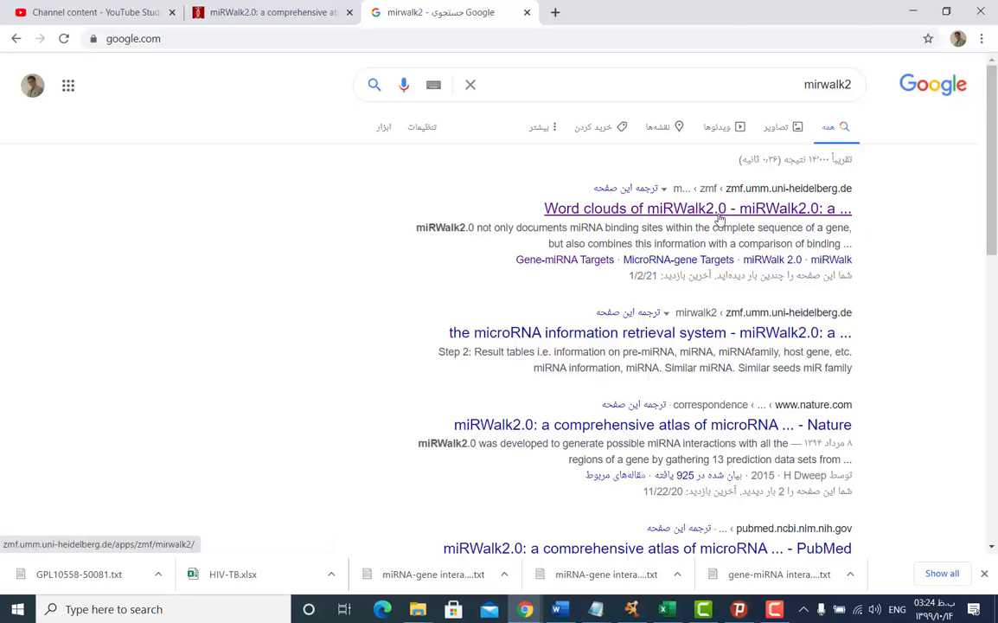
pyautogui.click(635, 200)
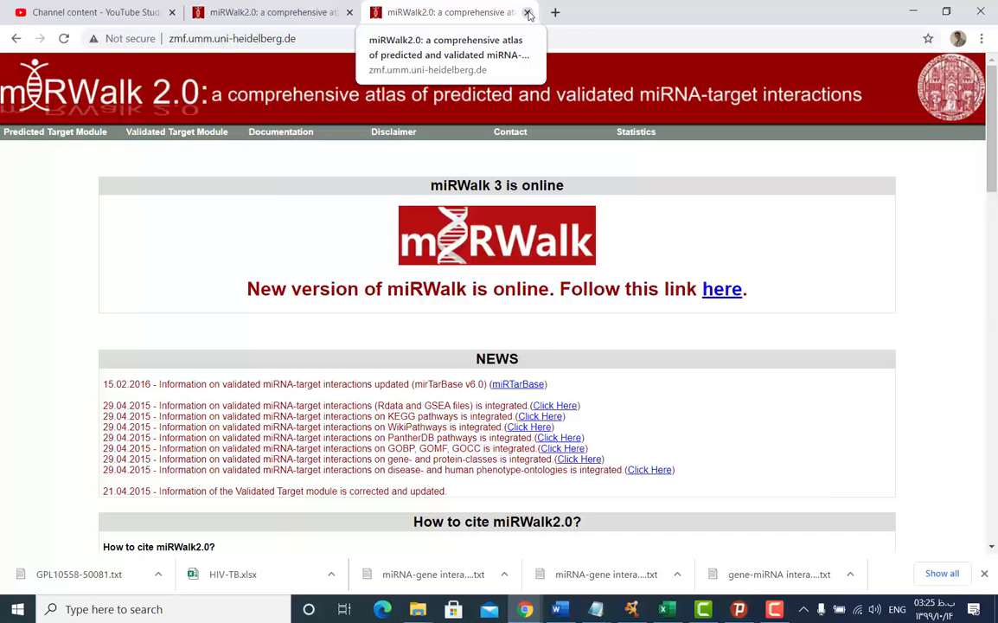
pyautogui.click(528, 13)
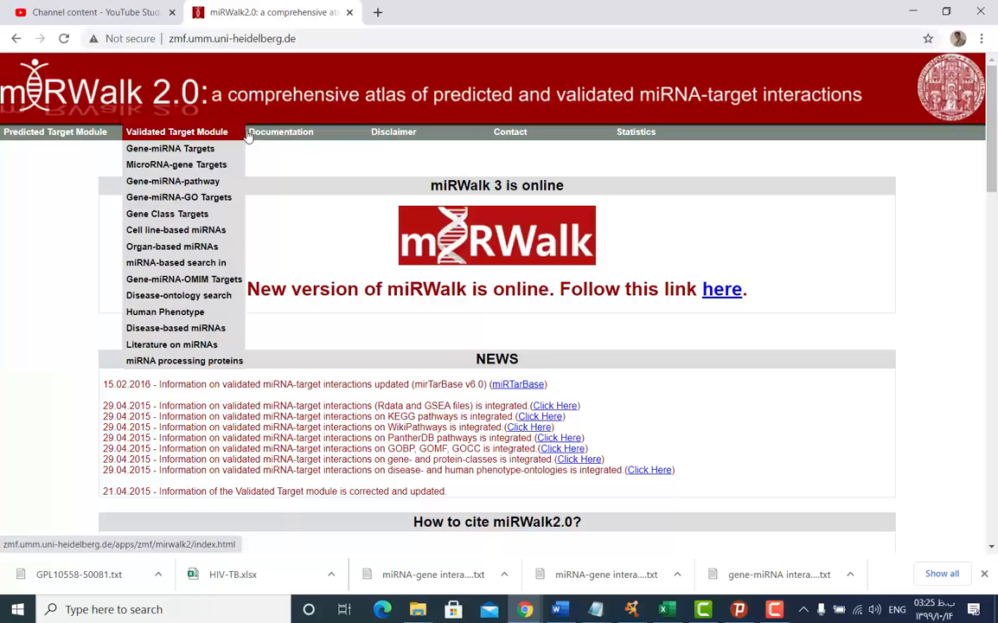
pyautogui.moveTo(165, 128)
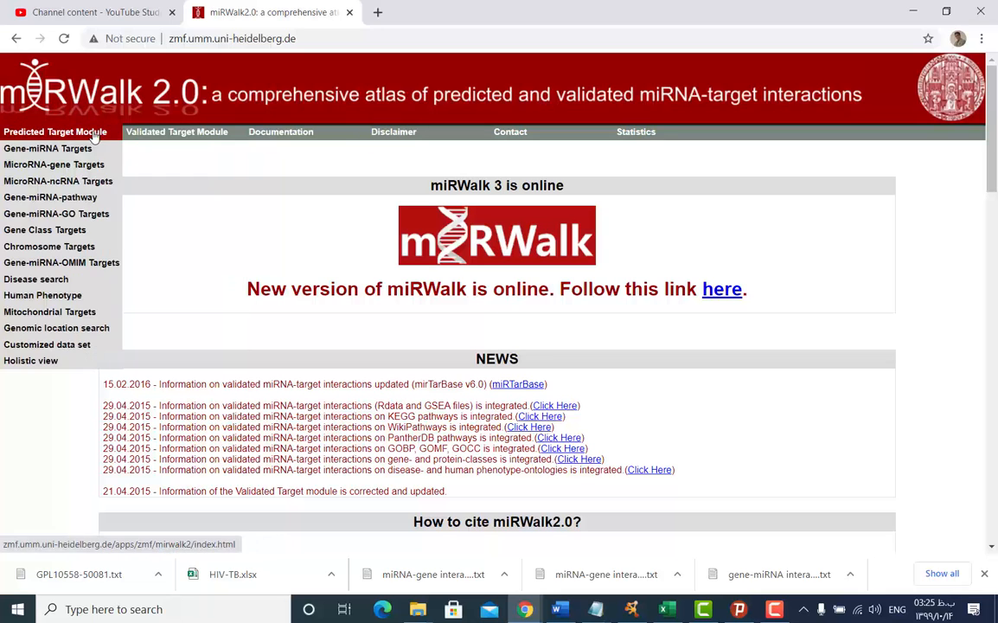
pyautogui.moveTo(134, 134)
pyautogui.moveTo(57, 147)
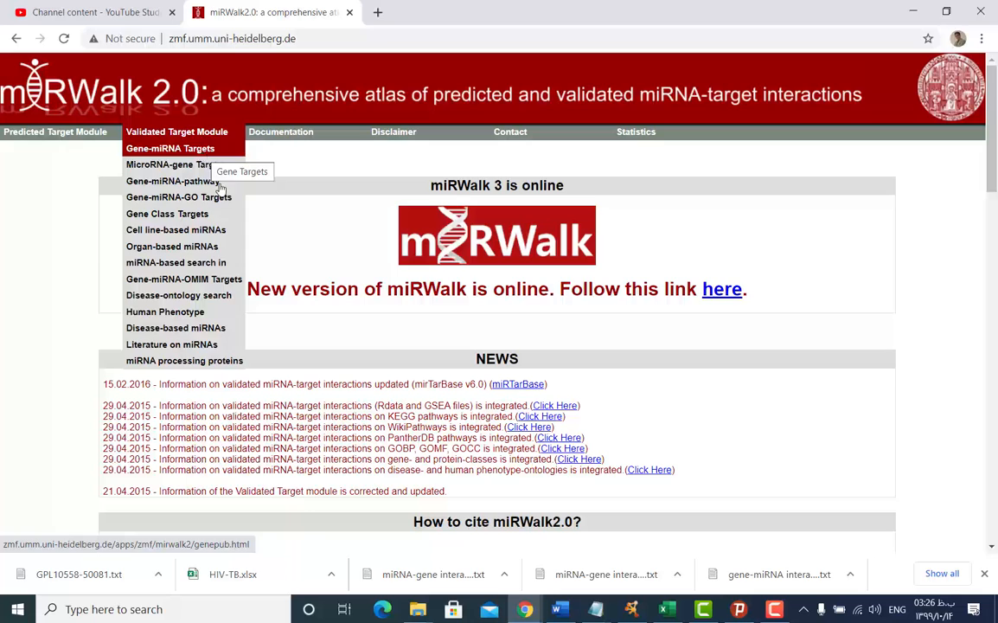
# Step: Open the Gene list text file from the miRWalk2.0 folder and copy the genes from CHEK2 through PPM1D
pyautogui.moveTo(423, 617)
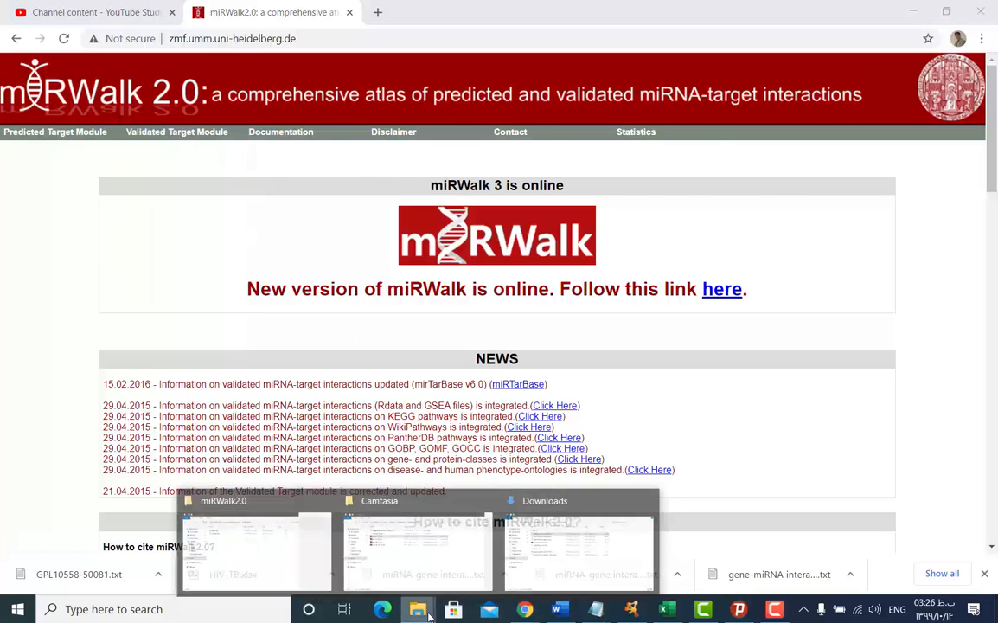
pyautogui.click(260, 545)
pyautogui.doubleClick(524, 191)
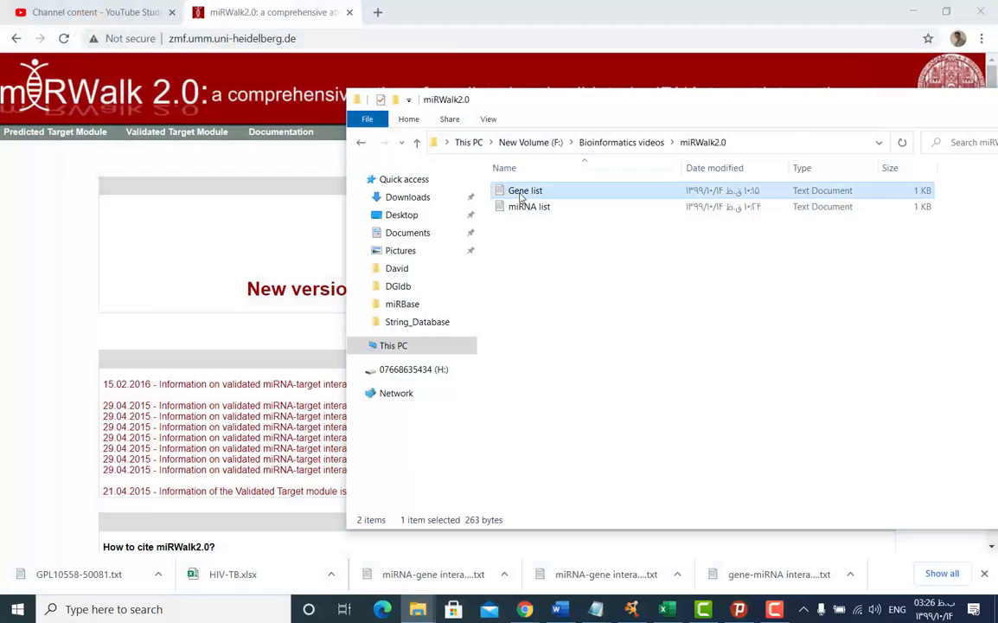
pyautogui.moveTo(185, 257); pyautogui.dragTo(190, 447)
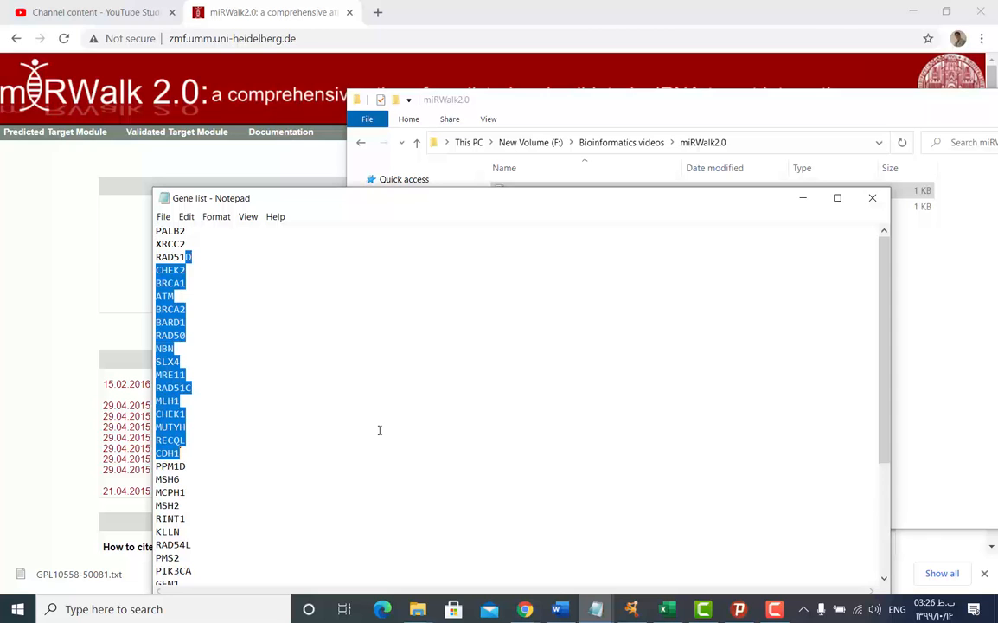
pyautogui.moveTo(156, 270); pyautogui.dragTo(185, 467)
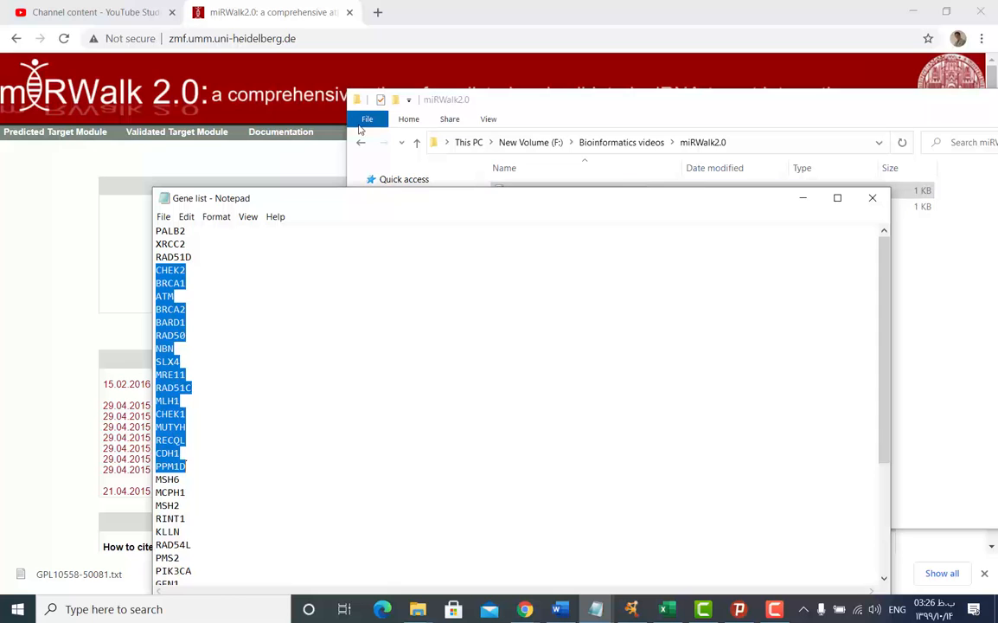
# Step: Return to miRWalk2.0 and open Gene-miRNA Targets of the Validated Target Module, keeping Human as the species
pyautogui.click(241, 24)
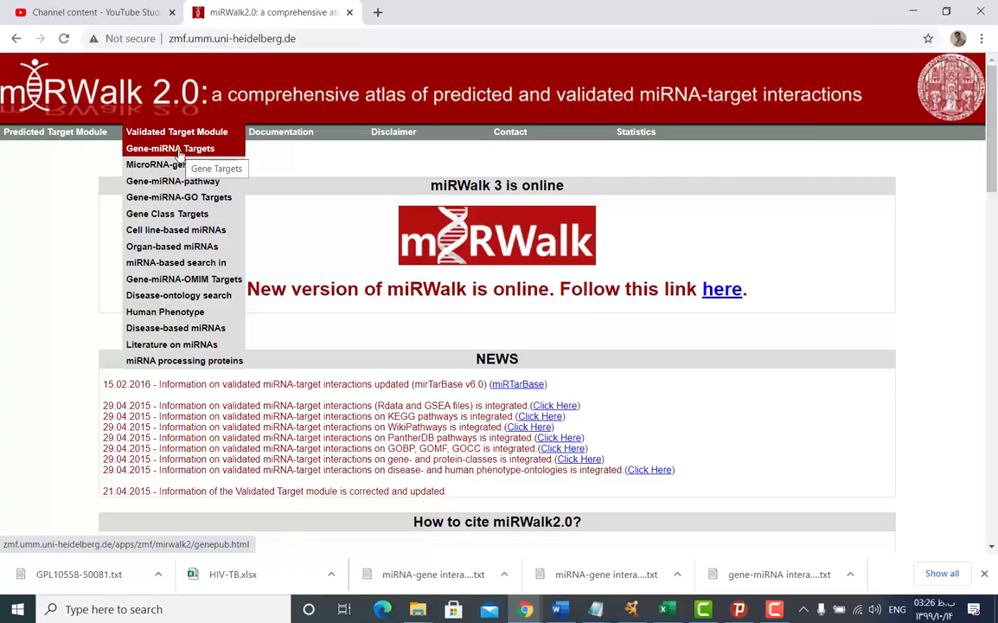
pyautogui.click(180, 151)
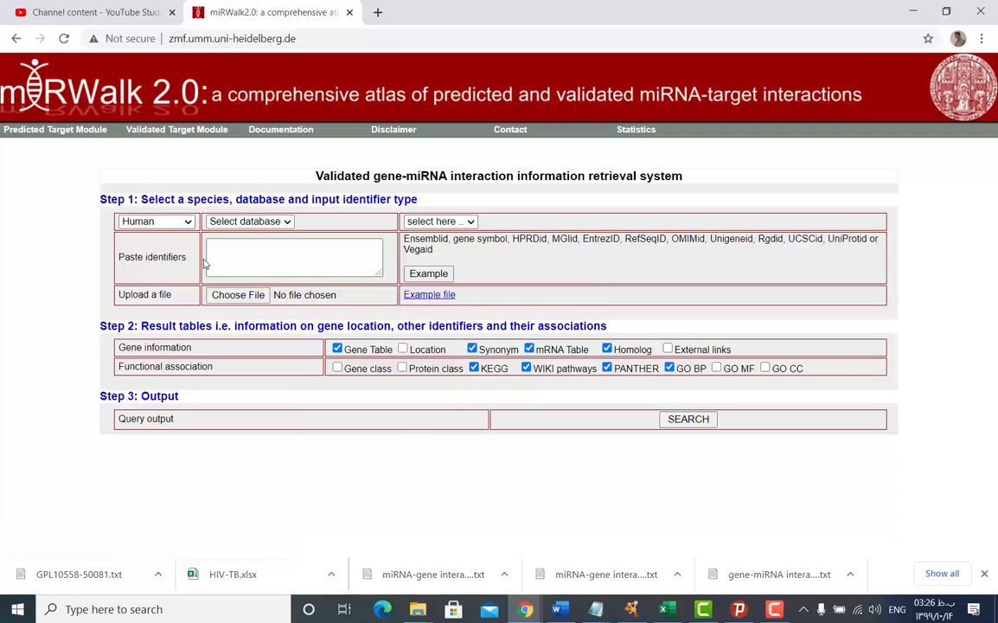
pyautogui.click(170, 221)
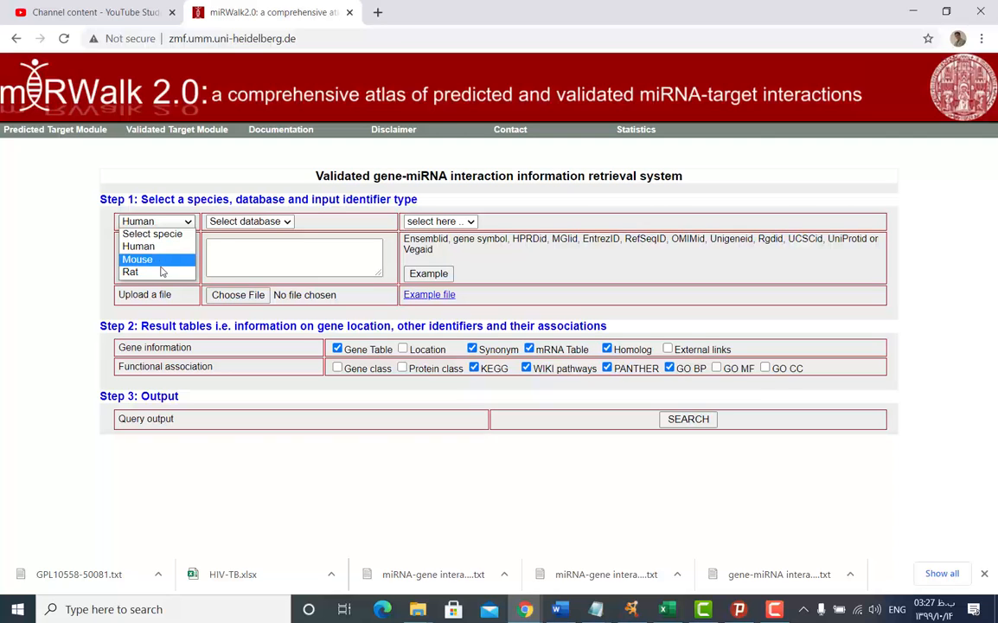
pyautogui.click(171, 223)
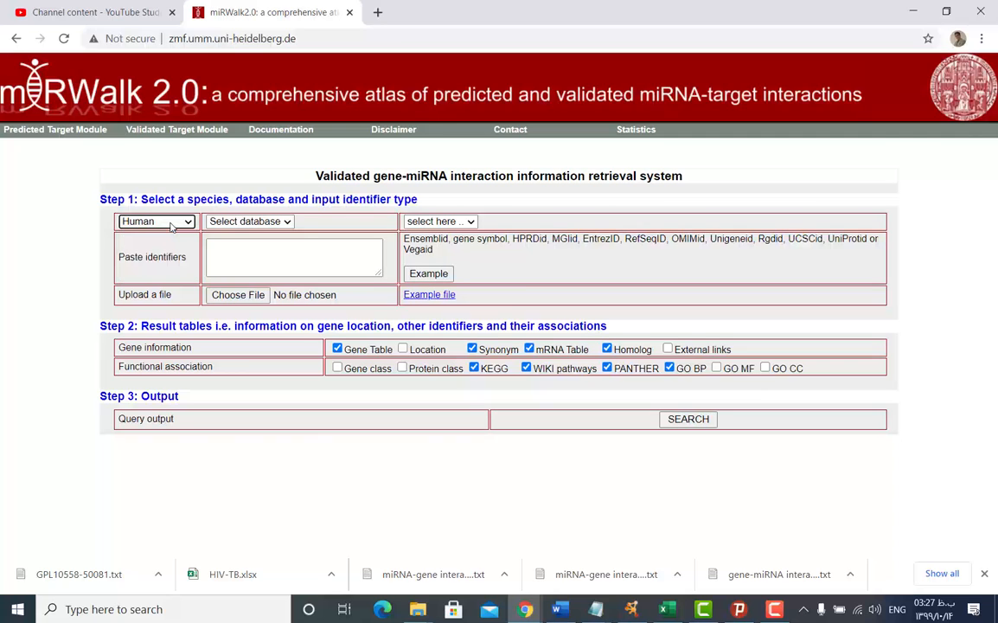
# Step: Paste the copied gene names as the query identifiers and choose Gene as the database
pyautogui.click(275, 250)
pyautogui.hotkey('ctrl', 'v')
pyautogui.scroll(5, 266, 260)
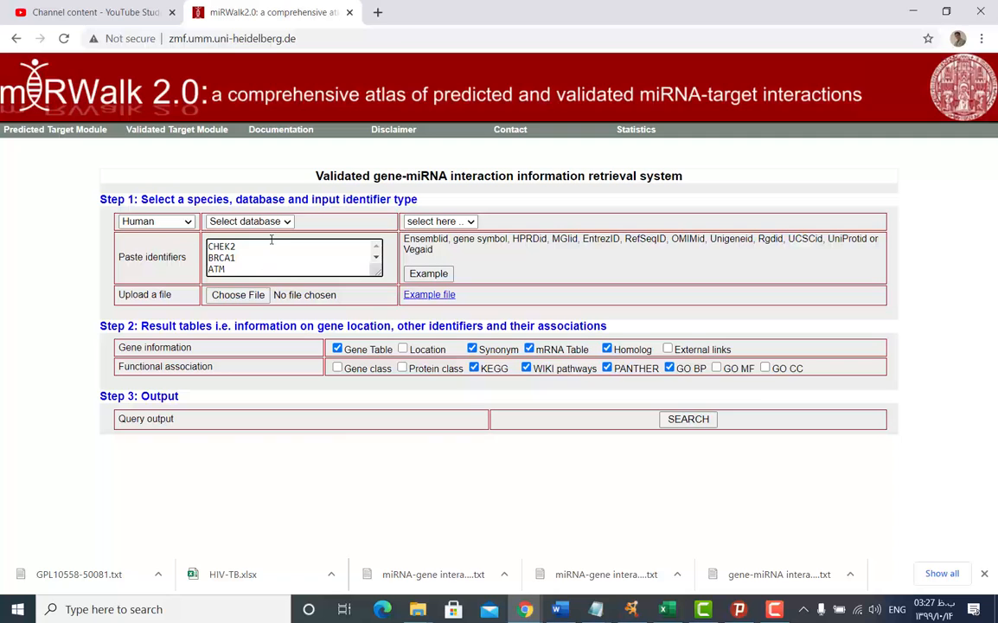
pyautogui.click(279, 223)
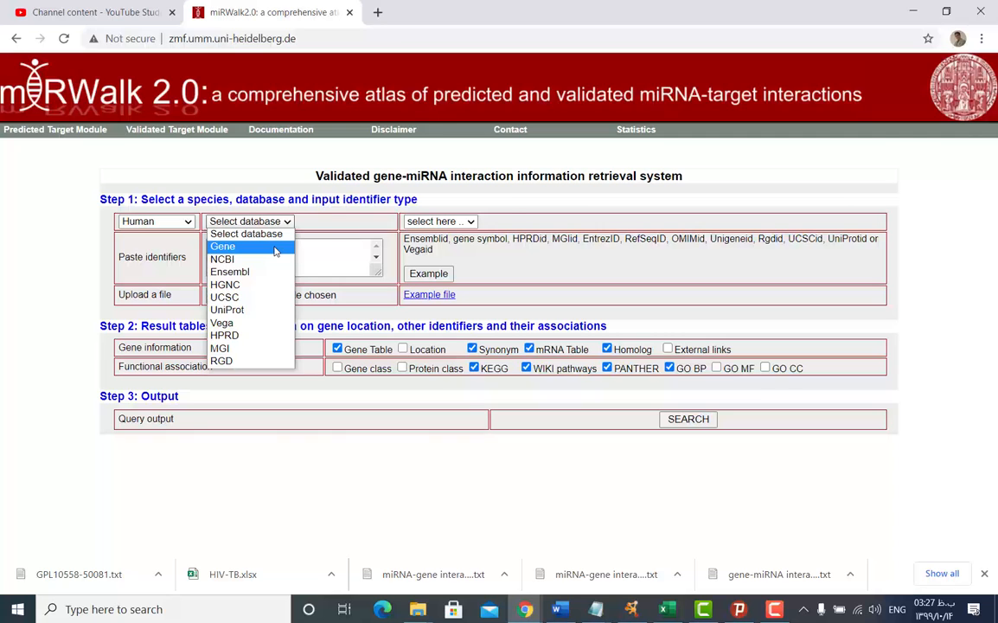
pyautogui.click(275, 249)
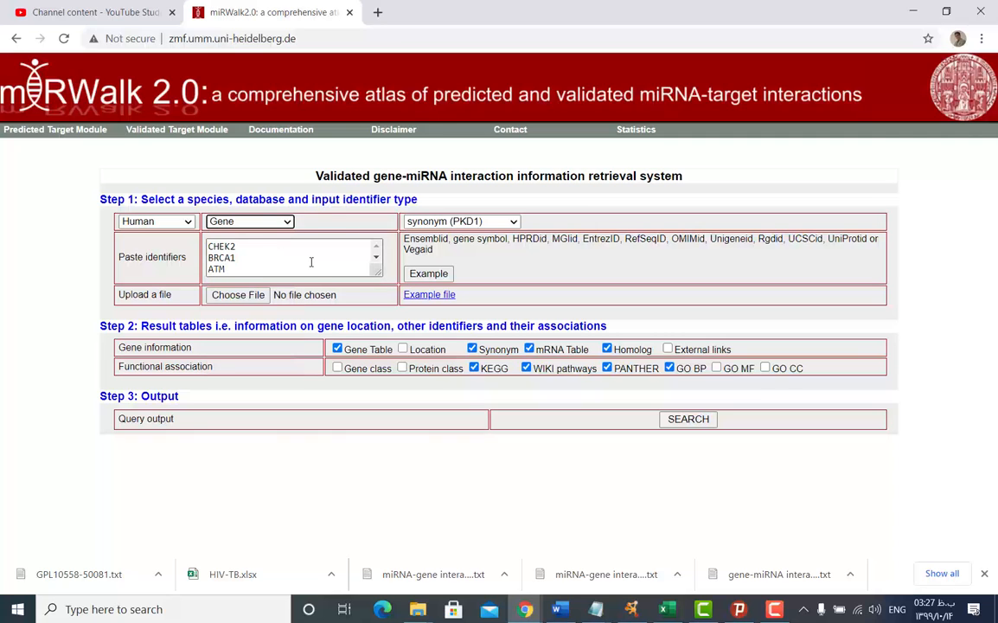
# Step: Review the pasted identifiers from the start to the end of the gene list
pyautogui.moveTo(232, 270)
pyautogui.mouseDown()
pyautogui.moveTo(231, 259)
pyautogui.moveTo(219, 268)
pyautogui.moveTo(227, 257)
pyautogui.mouseUp()
pyautogui.click(227, 257)
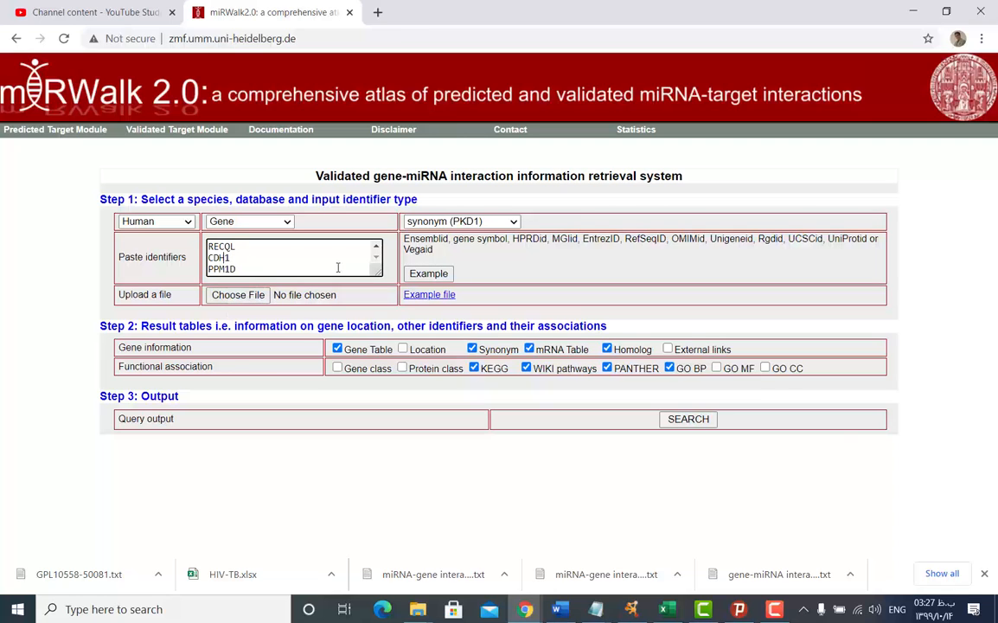
pyautogui.scroll(2, 309, 268)
pyautogui.press('Down')
pyautogui.press('Down')
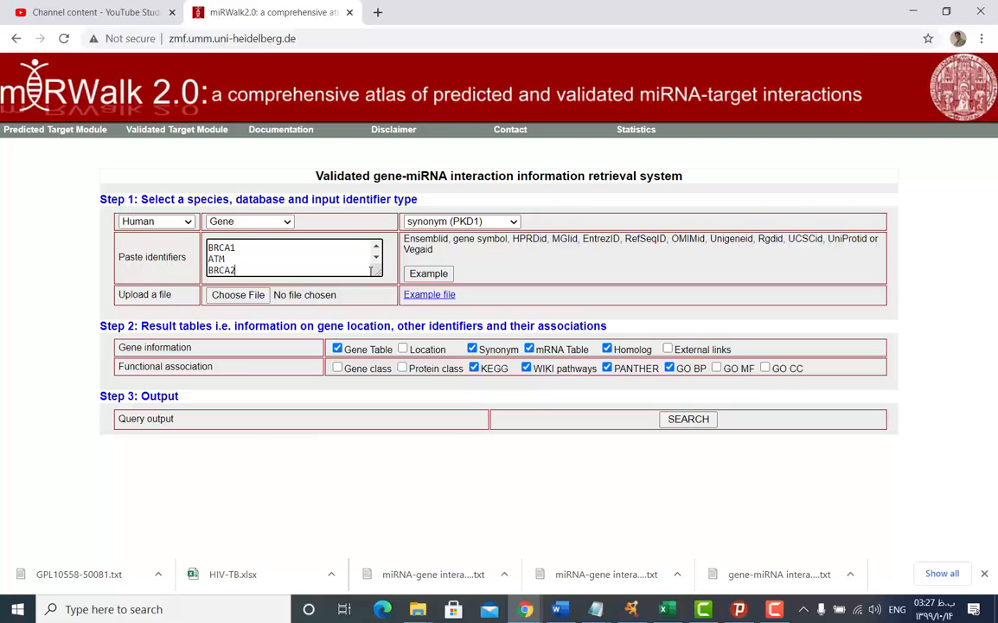
pyautogui.scroll(-2, 333, 262)
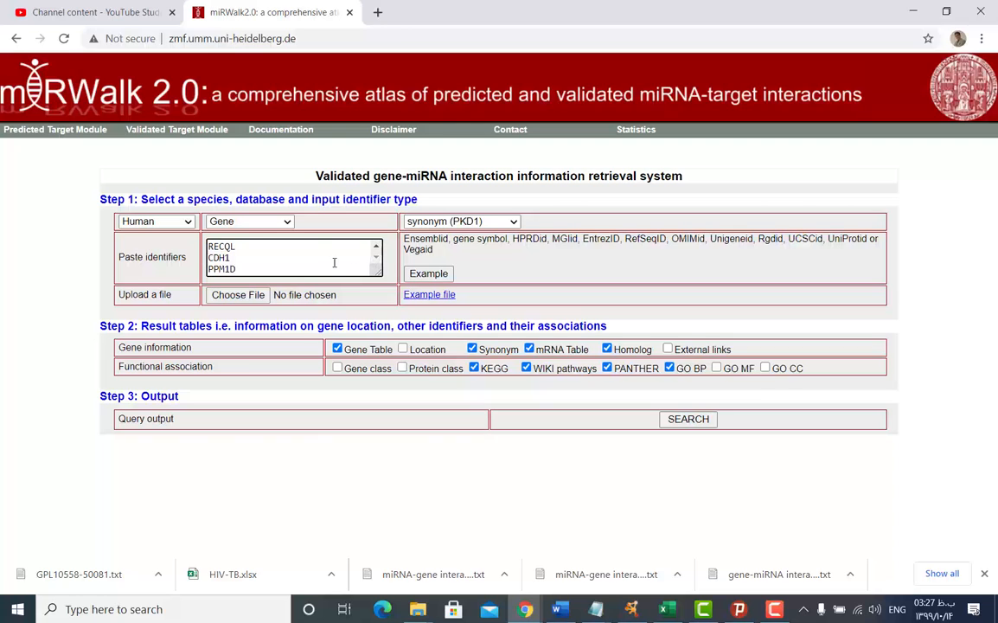
pyautogui.scroll(3, 339, 271)
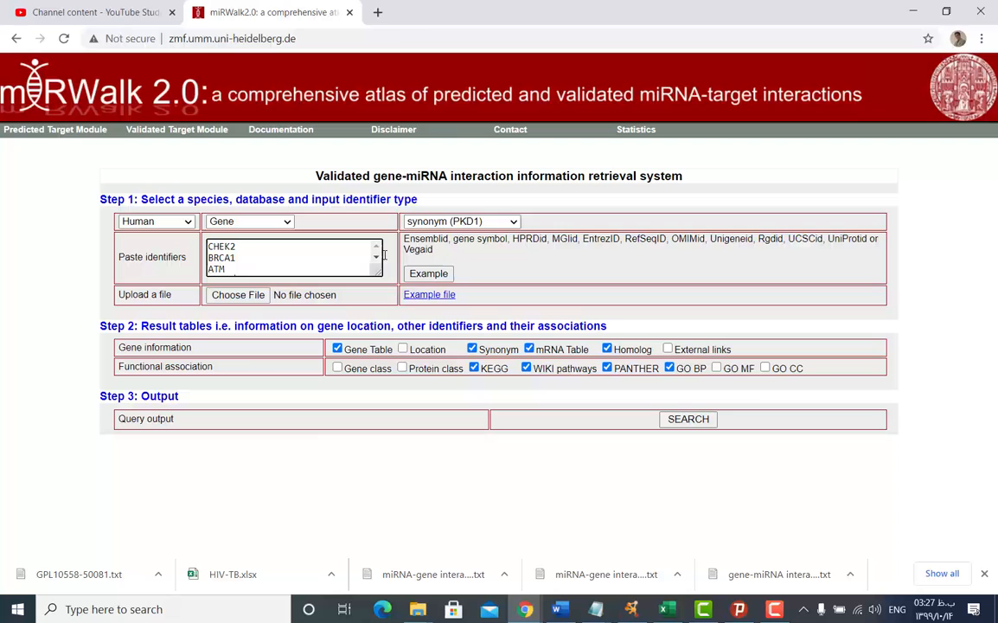
# Step: Set the identifier type to Official symbol (PKD1) and run the search
pyautogui.click(511, 223)
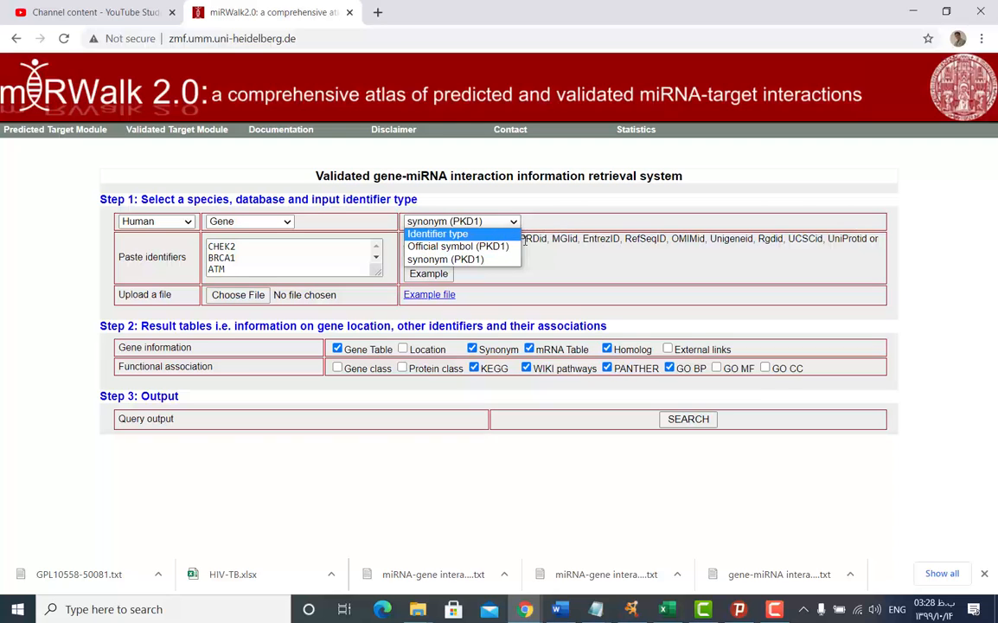
pyautogui.click(494, 248)
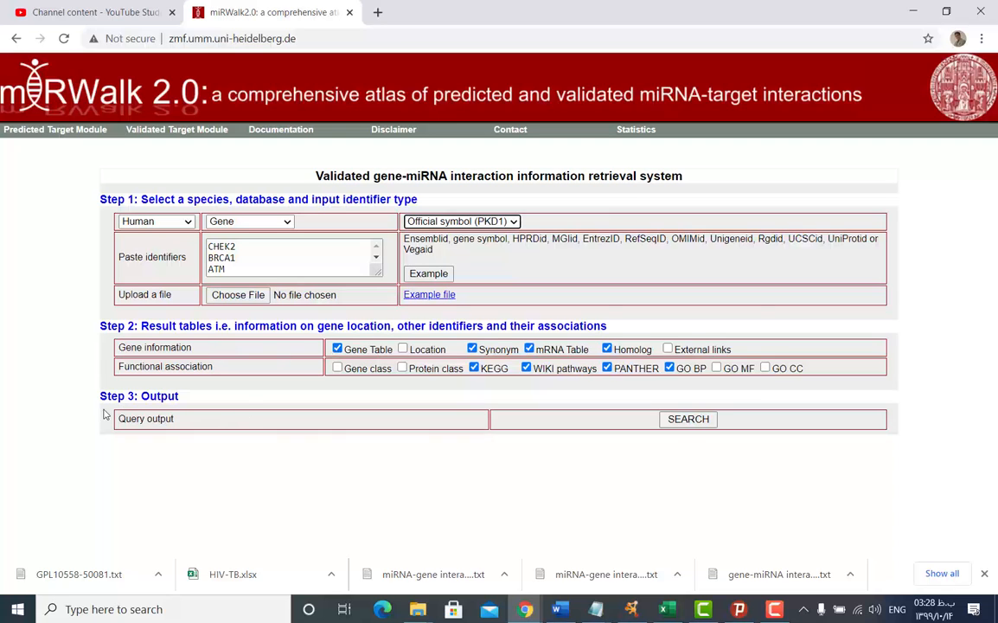
pyautogui.click(688, 421)
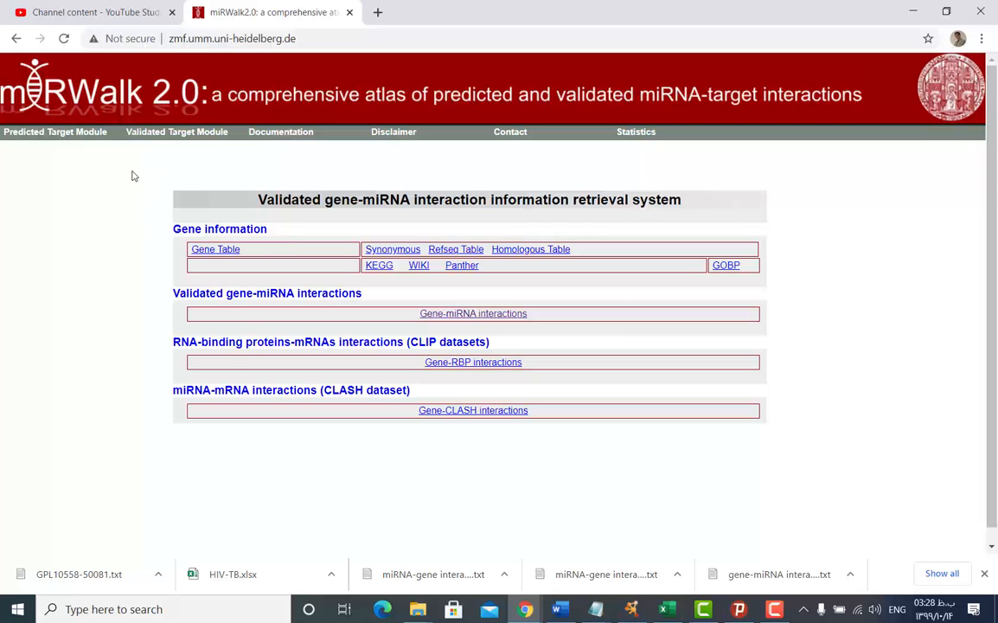
# Step: Open the Gene-miRNA interactions table from the validated gene-miRNA interactions results
pyautogui.moveTo(174, 132)
pyautogui.moveTo(364, 295); pyautogui.dragTo(170, 300)
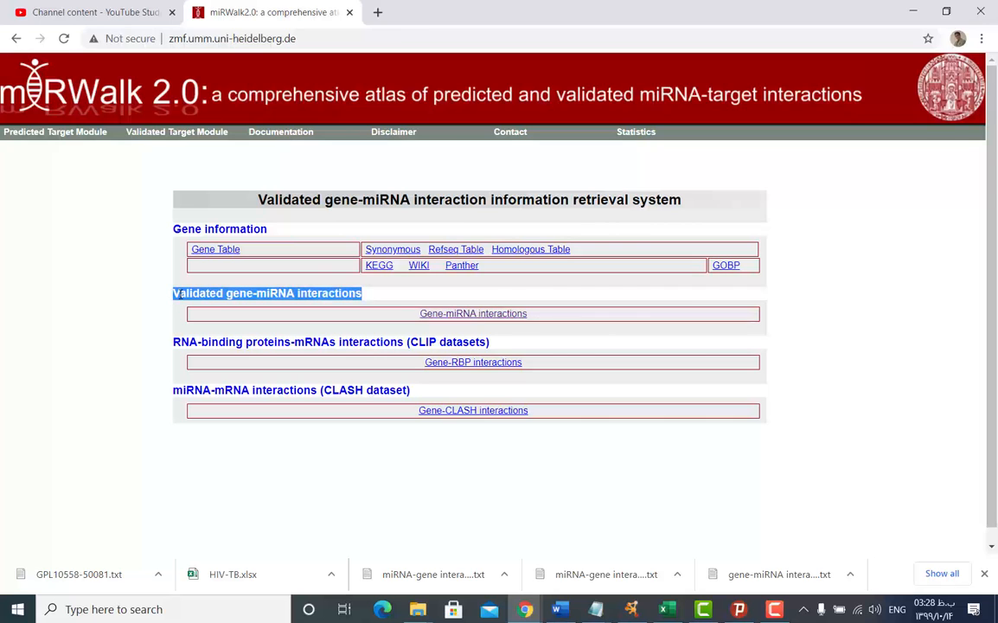
pyautogui.moveTo(502, 344); pyautogui.dragTo(392, 348)
pyautogui.click(585, 354)
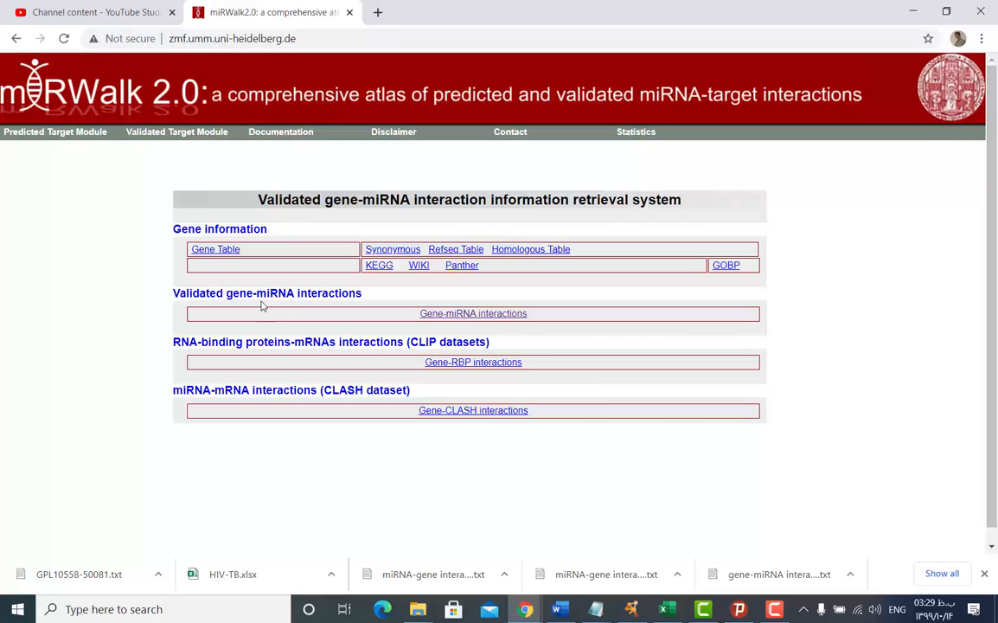
pyautogui.click(483, 314)
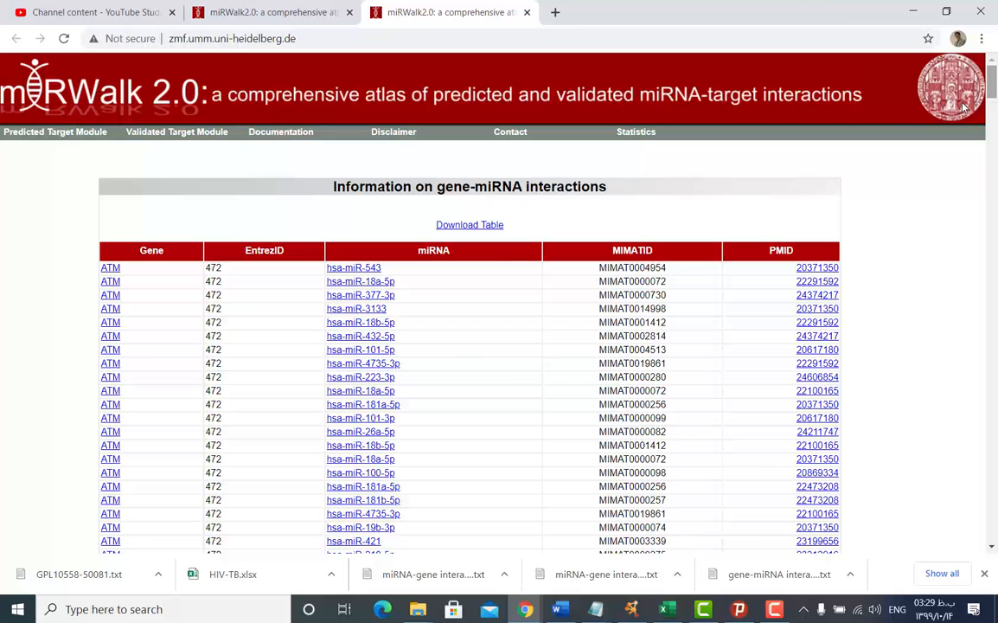
# Step: Go over the interaction table's columns and open the publication of the first ATM row, PMID 20371350, in a new tab
pyautogui.moveTo(122, 267); pyautogui.dragTo(246, 250)
pyautogui.click(248, 256)
pyautogui.moveTo(654, 251)
pyautogui.mouseDown()
pyautogui.moveTo(611, 250)
pyautogui.moveTo(657, 251)
pyautogui.mouseUp()
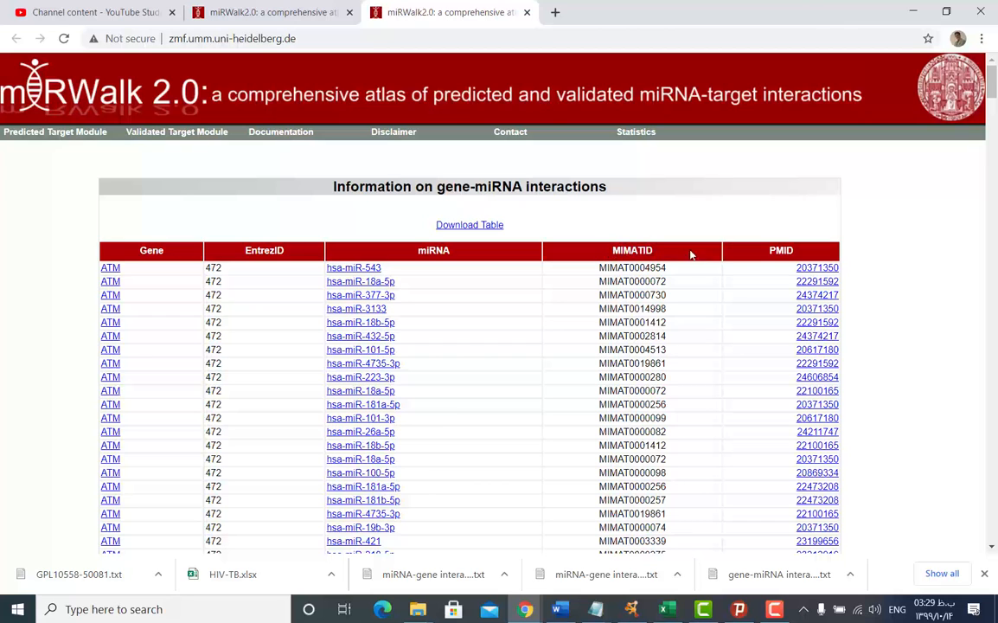
pyautogui.rightClick(829, 273)
pyautogui.click(830, 282)
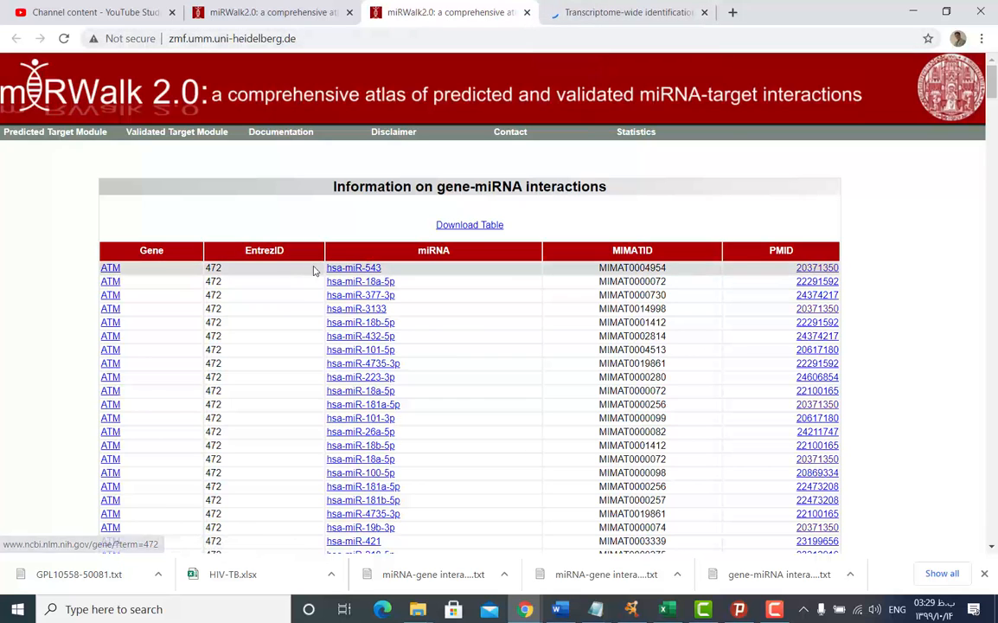
pyautogui.moveTo(86, 244); pyautogui.dragTo(901, 264)
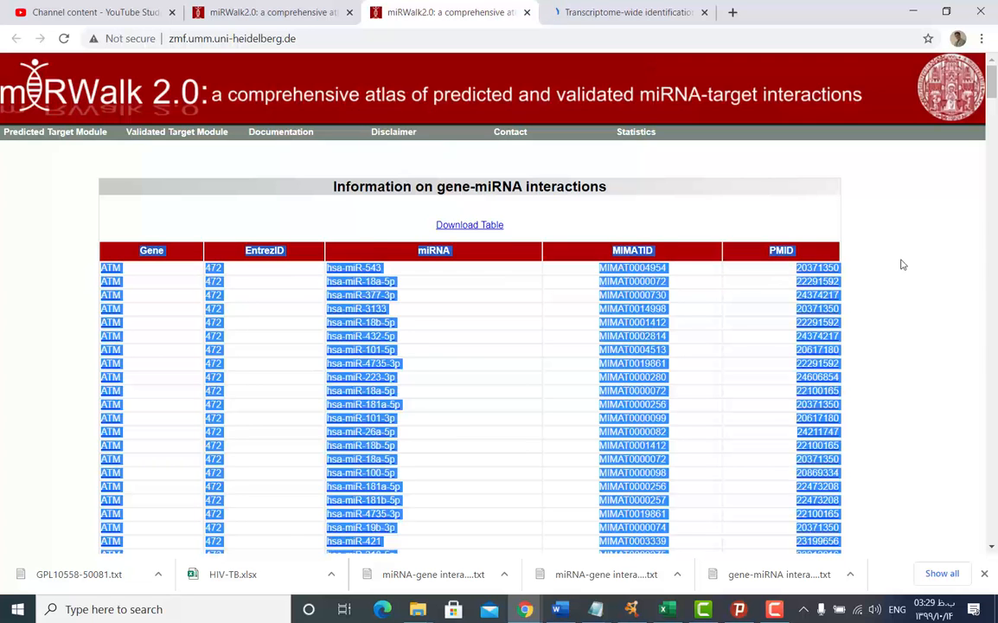
pyautogui.click(901, 265)
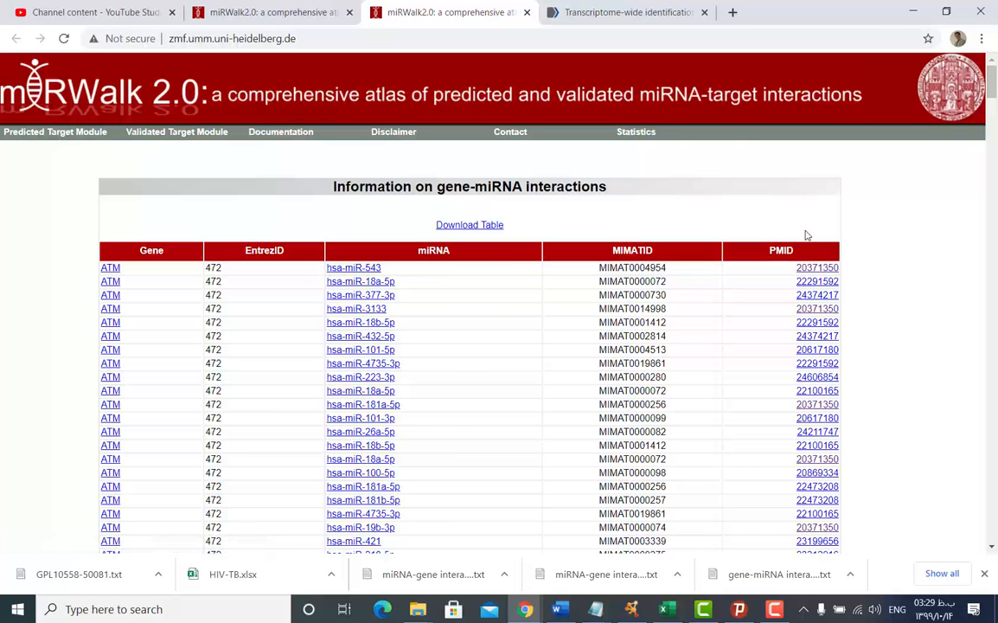
# Step: Look through the PubMed article on PAR-CLIP target sites and return to the gene-miRNA interactions table
pyautogui.click(610, 11)
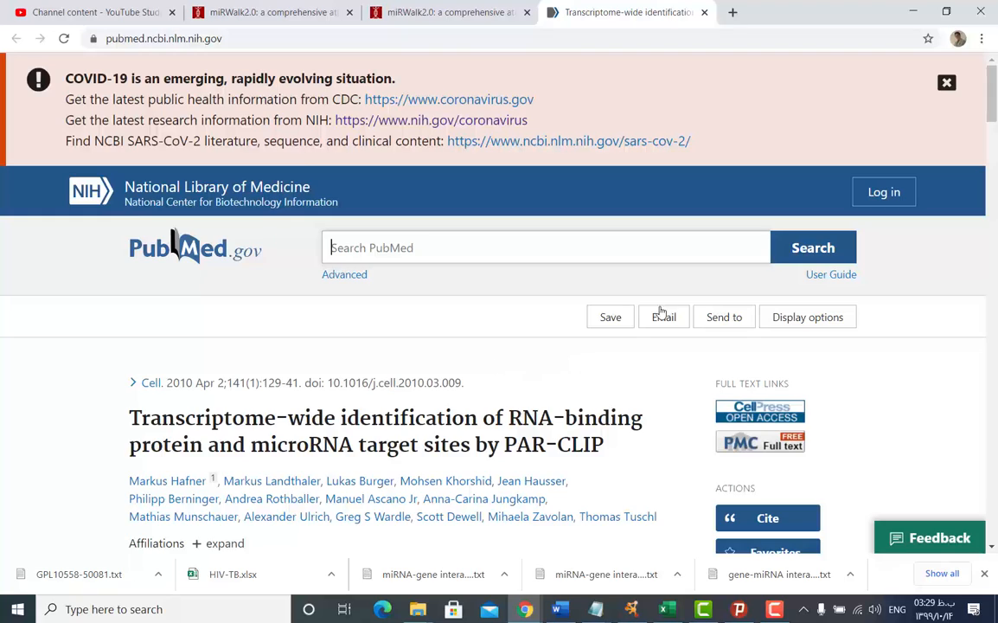
pyautogui.click(441, 12)
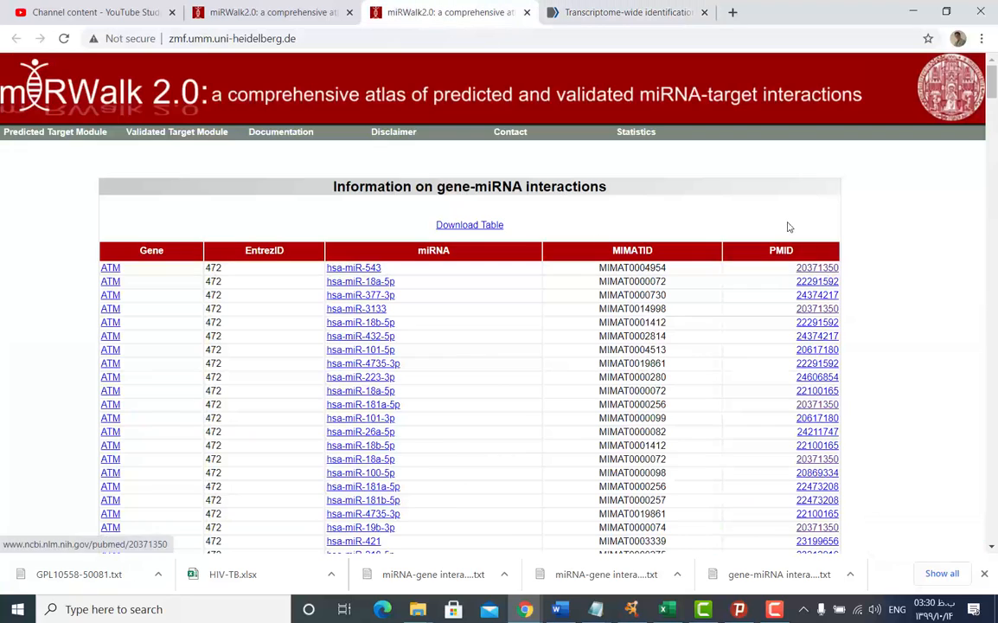
pyautogui.click(605, 14)
pyautogui.scroll(-15, 432, 302)
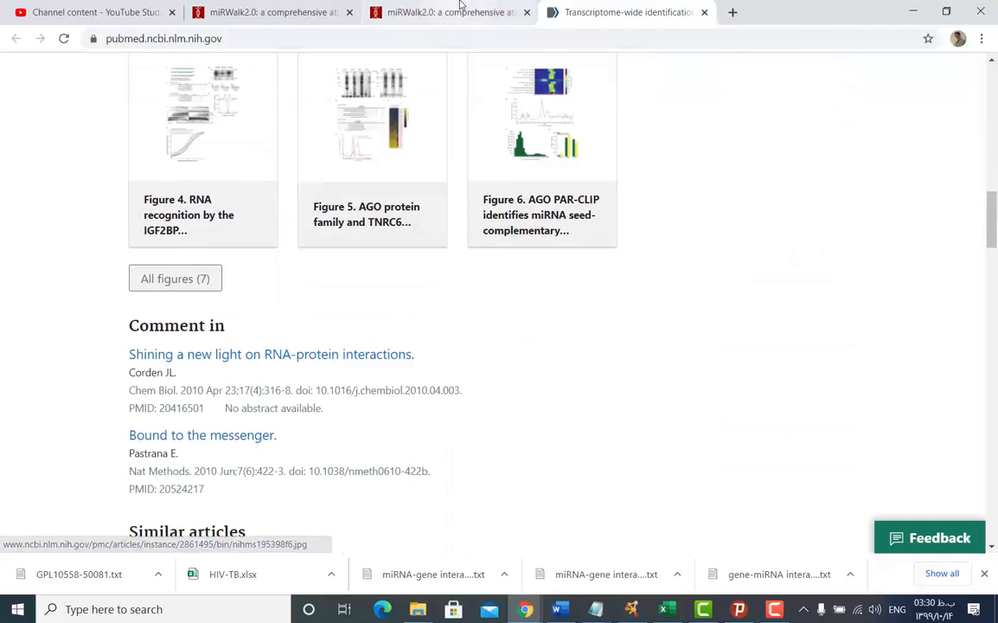
pyautogui.click(420, 10)
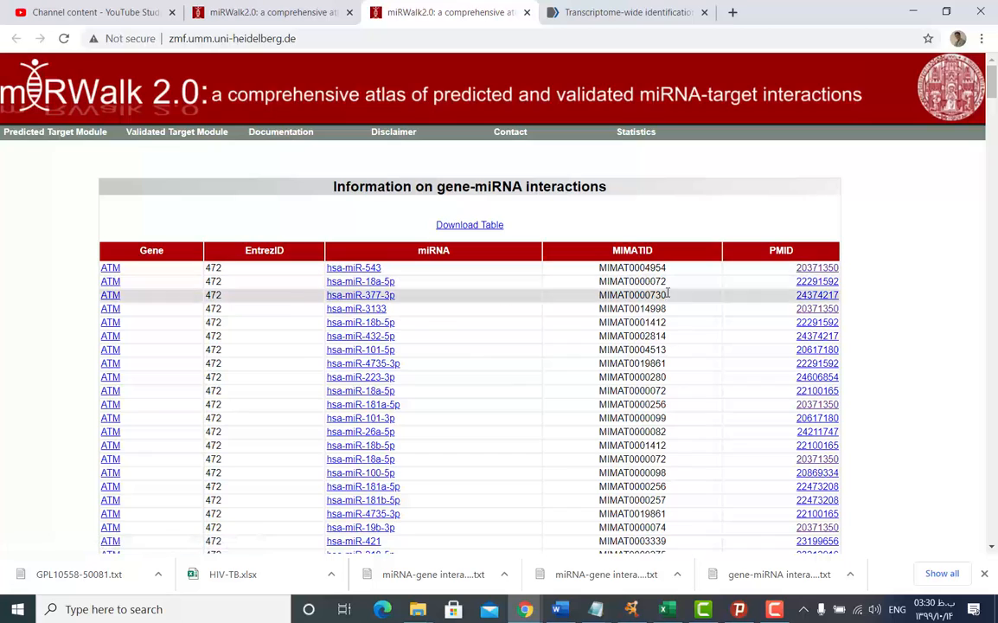
# Step: Look through the gene-miRNA interactions table and download it
pyautogui.moveTo(991, 93); pyautogui.dragTo(995, 54)
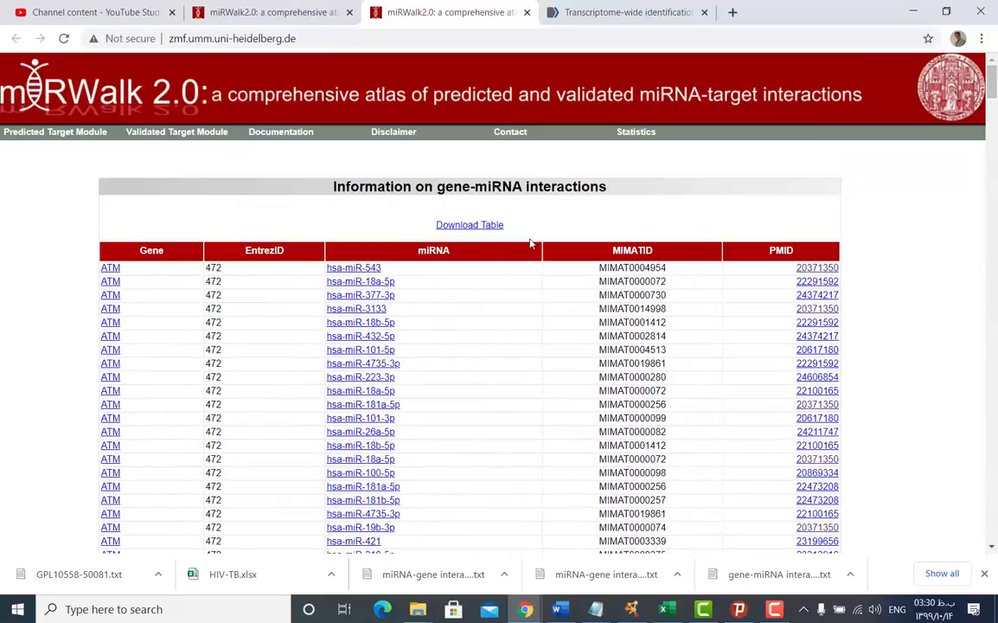
pyautogui.scroll(-15, 894, 78)
pyautogui.scroll(15, 898, 104)
pyautogui.click(462, 227)
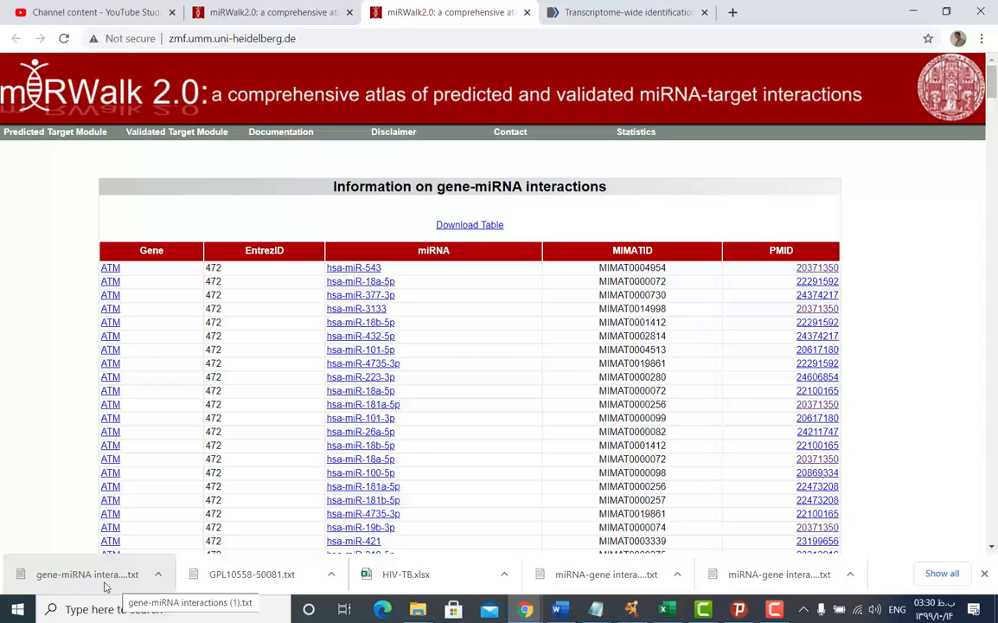
# Step: Open the downloaded gene-miRNA interactions (1) text file and check its gene and miRNA entries, such as hsa-miR-543 for ATM
pyautogui.click(106, 586)
pyautogui.doubleClick(450, 201)
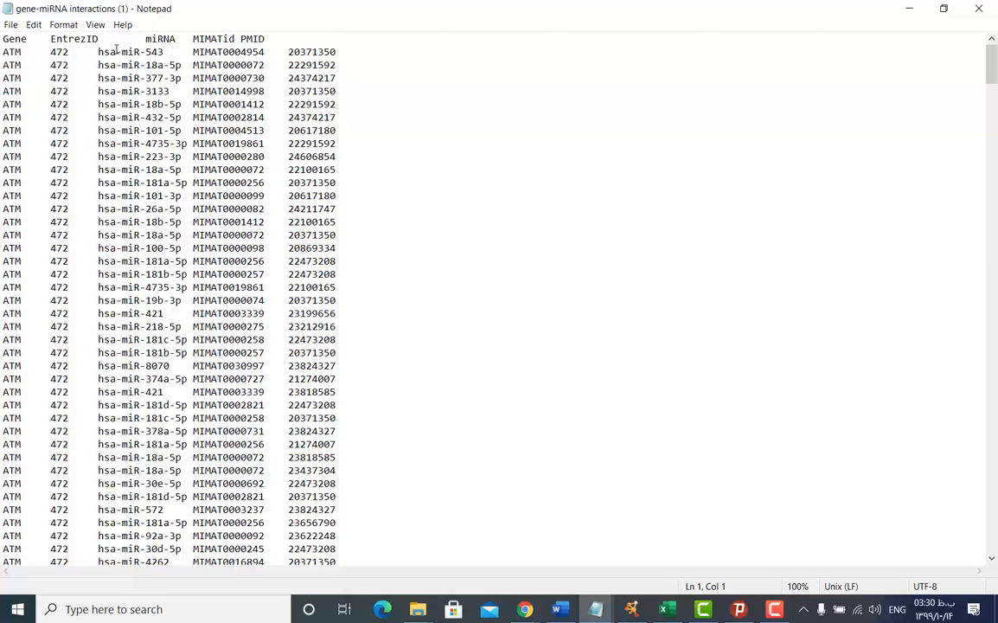
pyautogui.moveTo(99, 52); pyautogui.dragTo(160, 52)
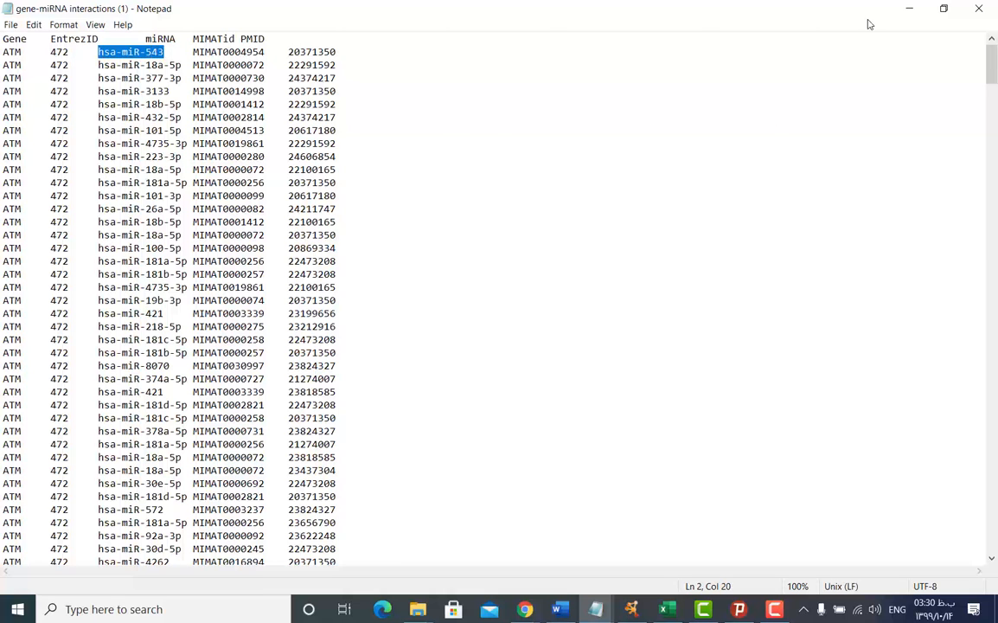
pyautogui.moveTo(991, 69)
pyautogui.mouseDown()
pyautogui.moveTo(934, 597)
pyautogui.moveTo(929, 541)
pyautogui.moveTo(958, 543)
pyautogui.moveTo(989, 54)
pyautogui.mouseUp()
pyautogui.click(980, 9)
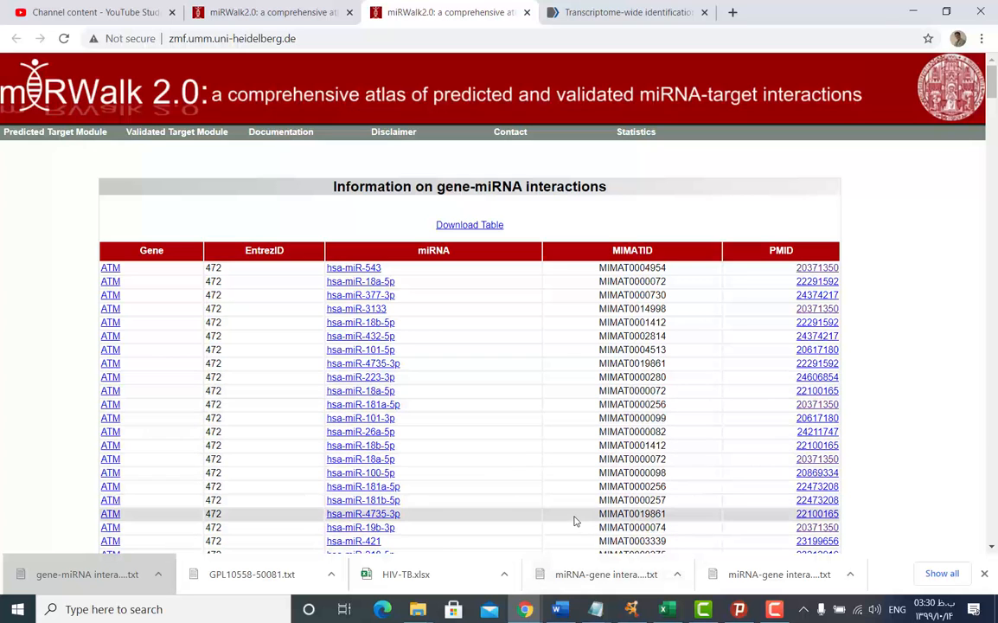
# Step: Launch Cytoscape from the desktop and switch back to the miRWalk page in Chrome
pyautogui.press('super+d')
pyautogui.doubleClick(89, 97)
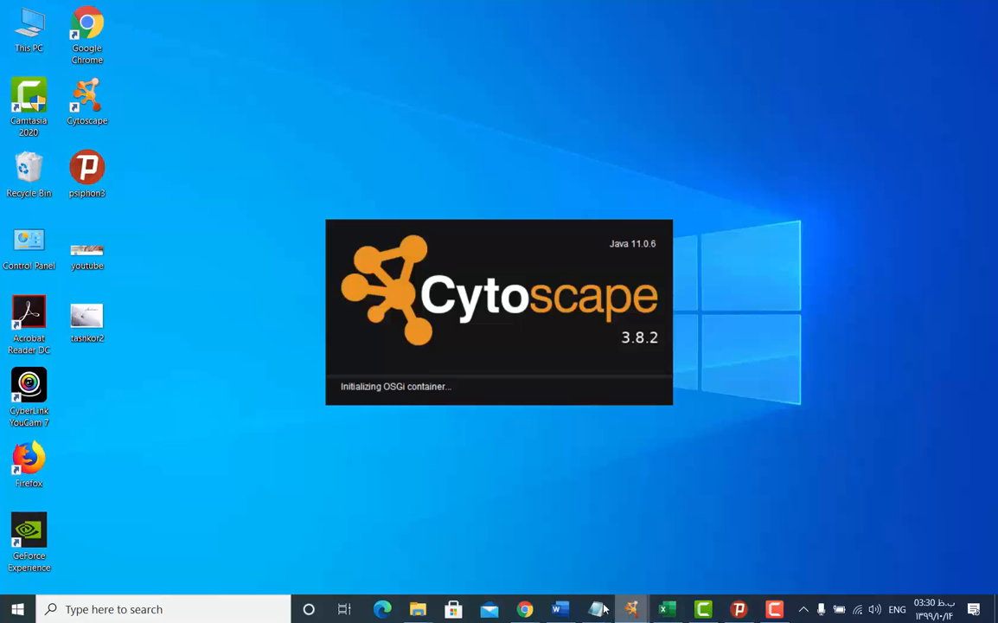
pyautogui.moveTo(525, 609)
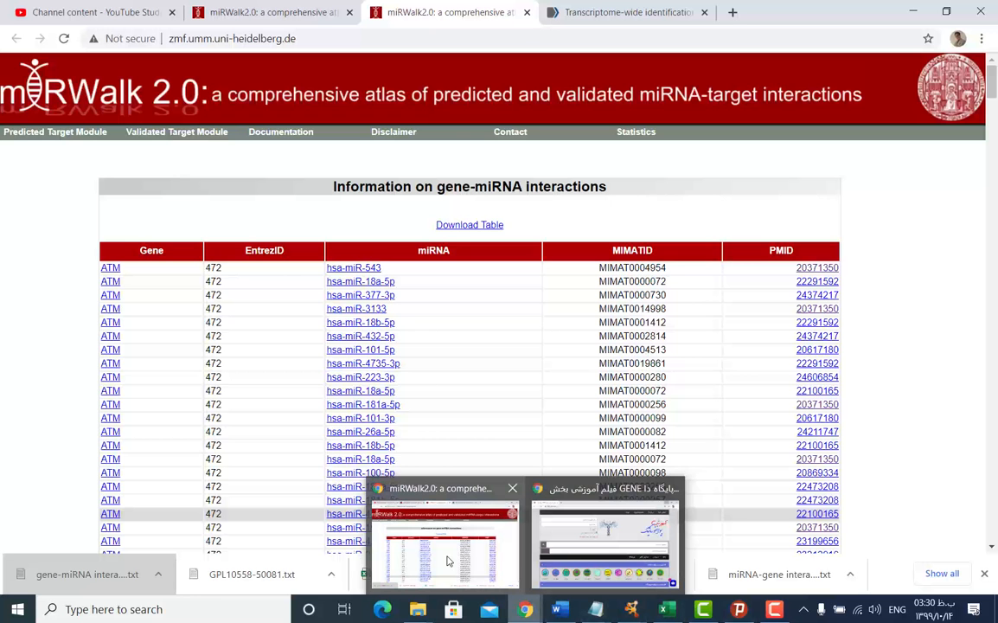
pyautogui.click(447, 561)
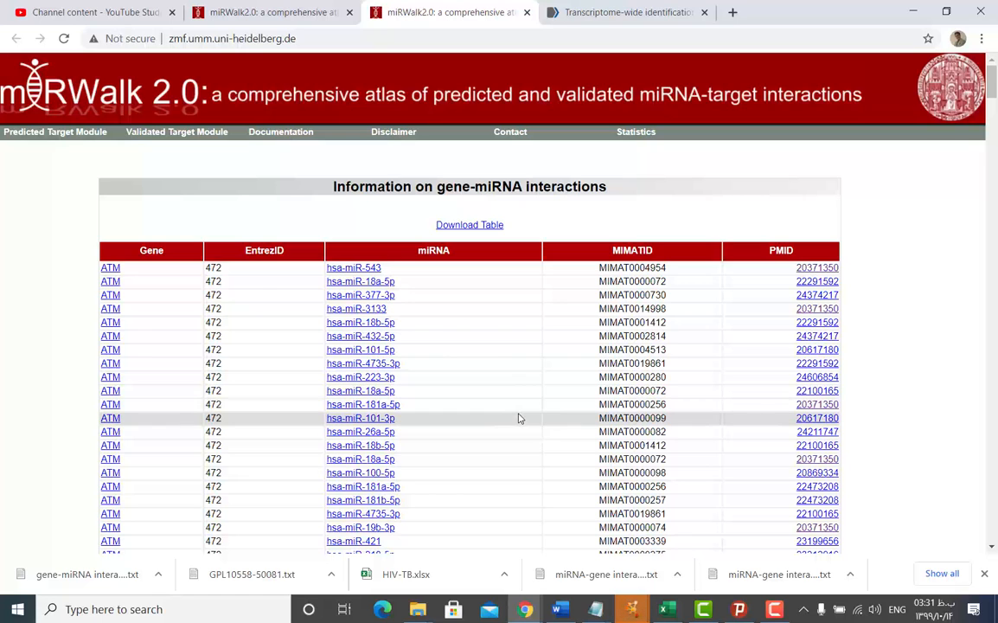
# Step: Show the newly downloaded gene-miRNA interactions (1) file in its Downloads folder
pyautogui.click(159, 573)
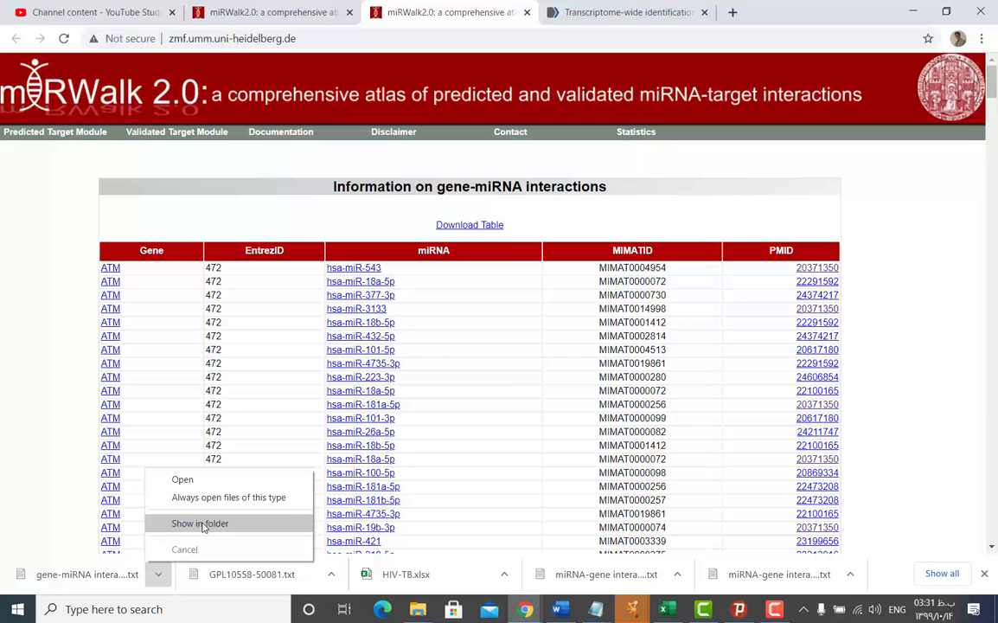
pyautogui.click(537, 221)
pyautogui.moveTo(537, 220); pyautogui.dragTo(378, 217)
pyautogui.click(378, 217)
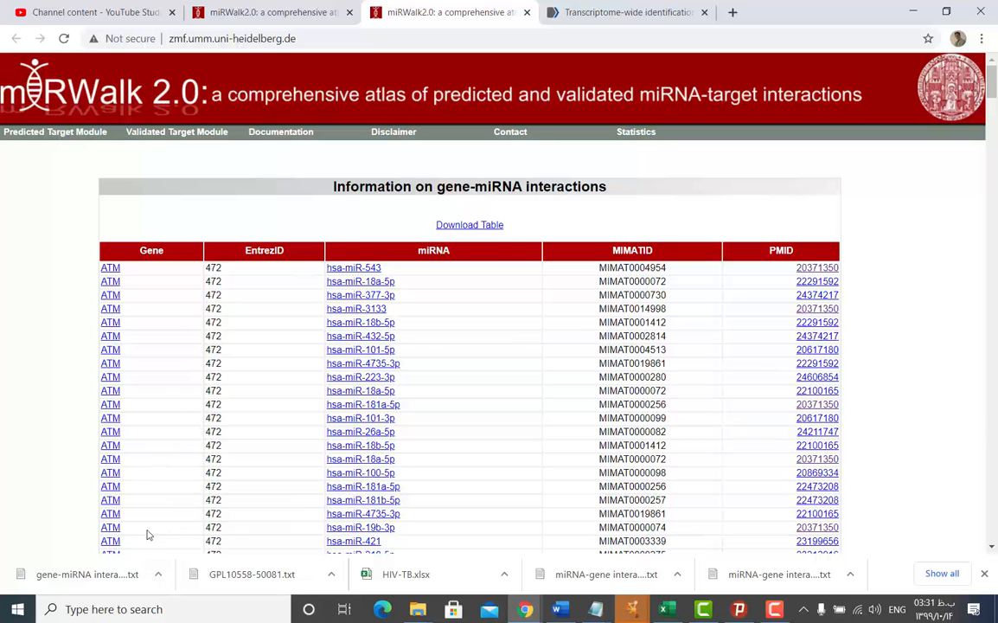
pyautogui.click(158, 573)
pyautogui.click(192, 522)
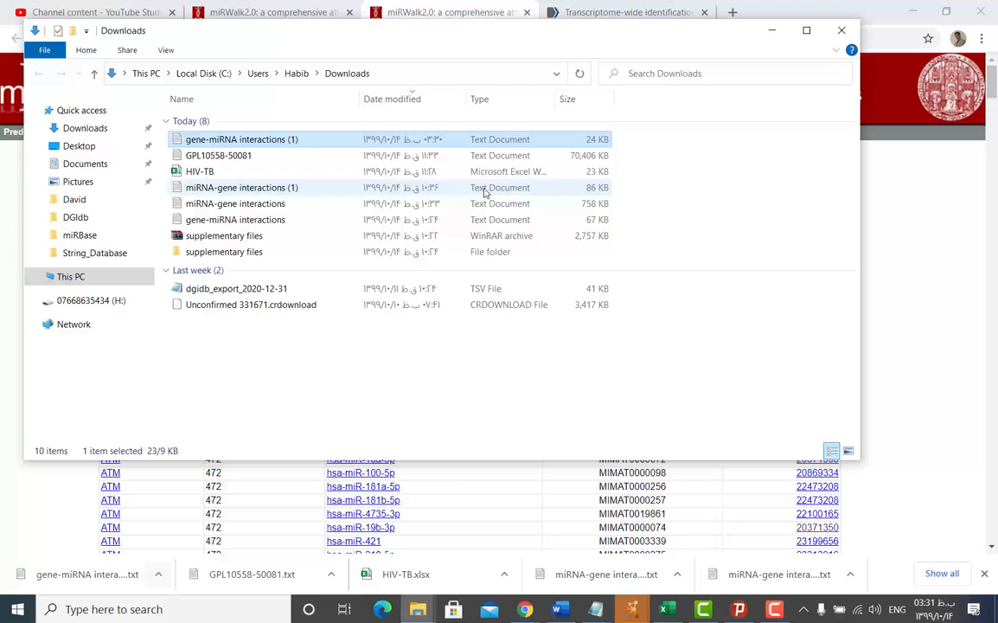
# Step: Rename the downloaded file as "gene-miRNA interactions _series1" and minimize the folder window
pyautogui.click(295, 146)
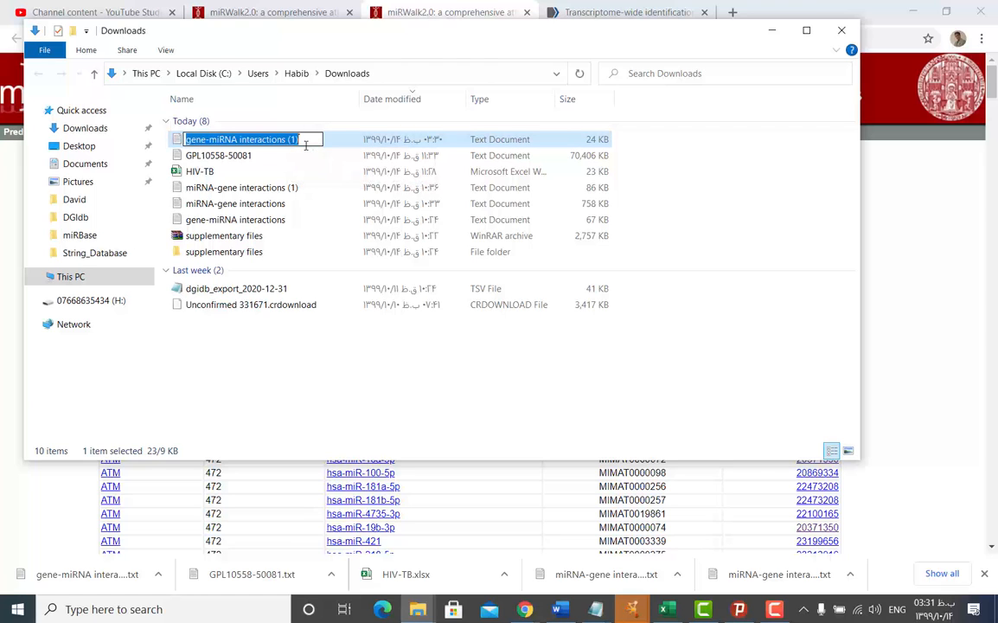
pyautogui.click(306, 145)
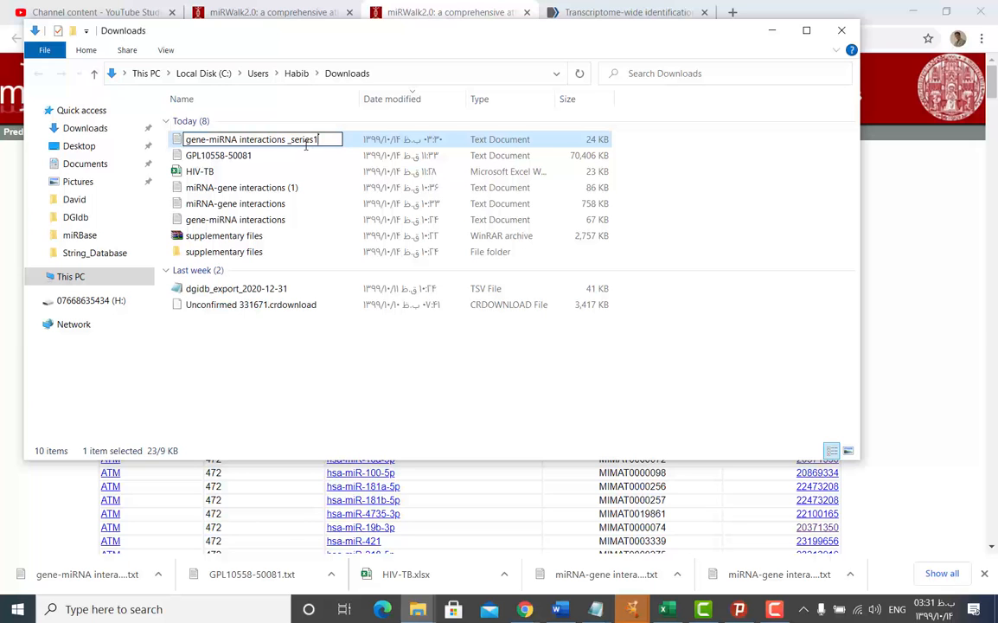
pyautogui.press('Return')
pyautogui.click(773, 31)
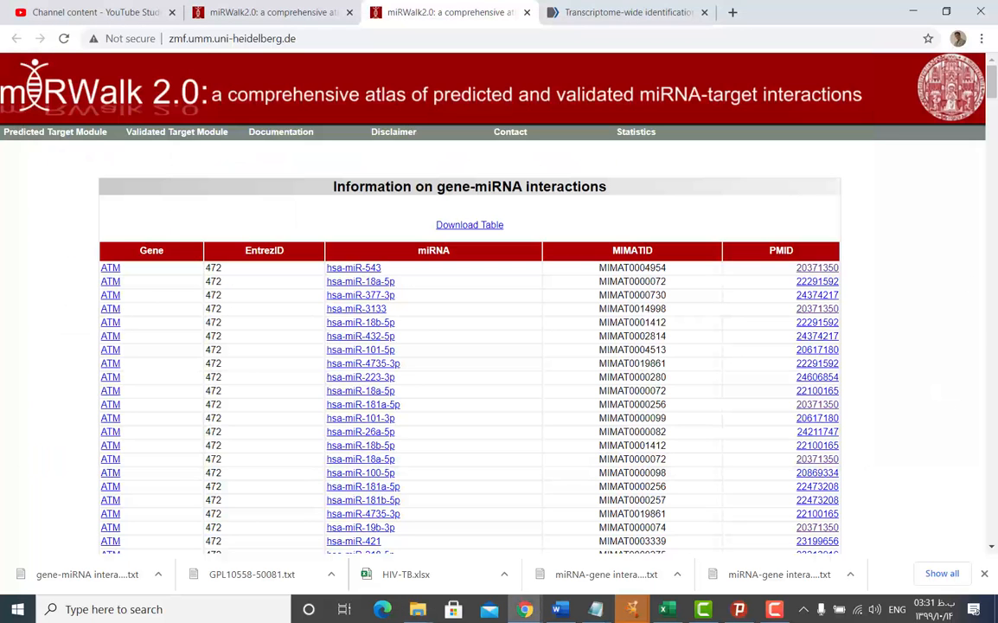
# Step: Switch to Cytoscape and quit the older session containing the loaded networks without saving it, keeping the empty session
pyautogui.click(634, 609)
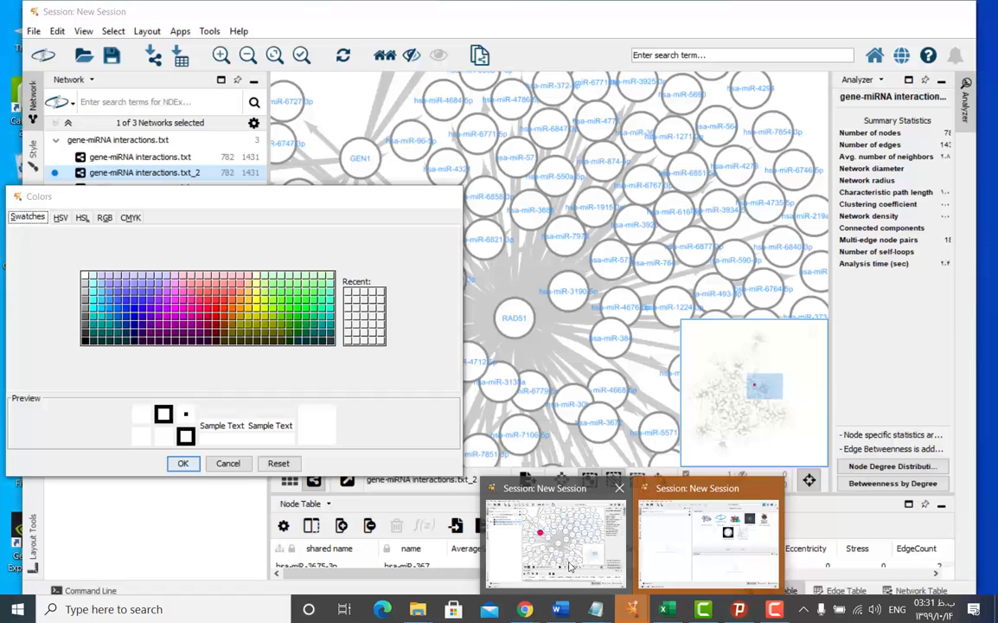
pyautogui.click(587, 551)
pyautogui.click(630, 611)
pyautogui.click(687, 534)
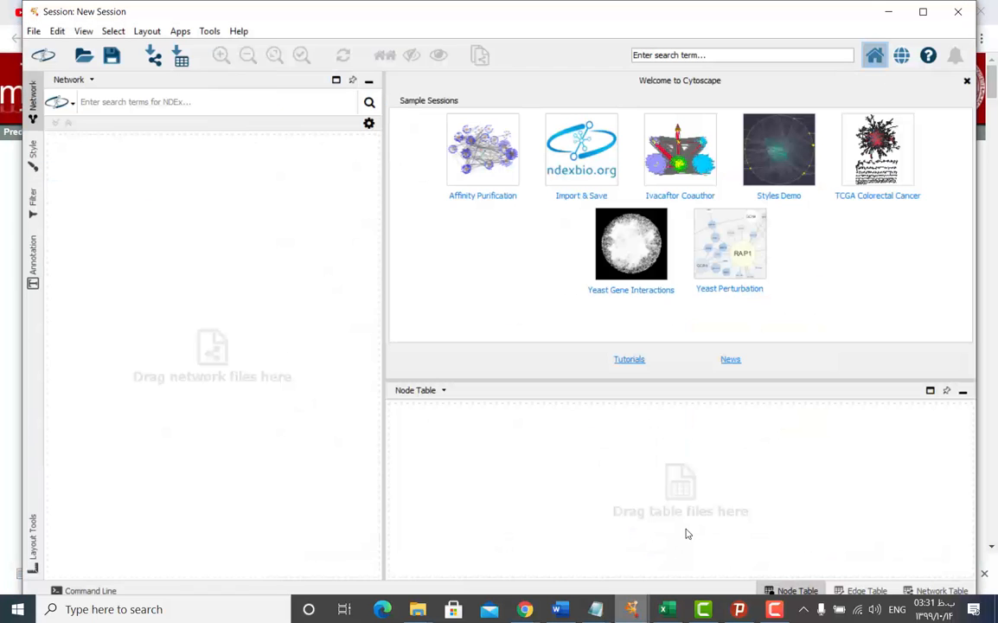
pyautogui.click(632, 610)
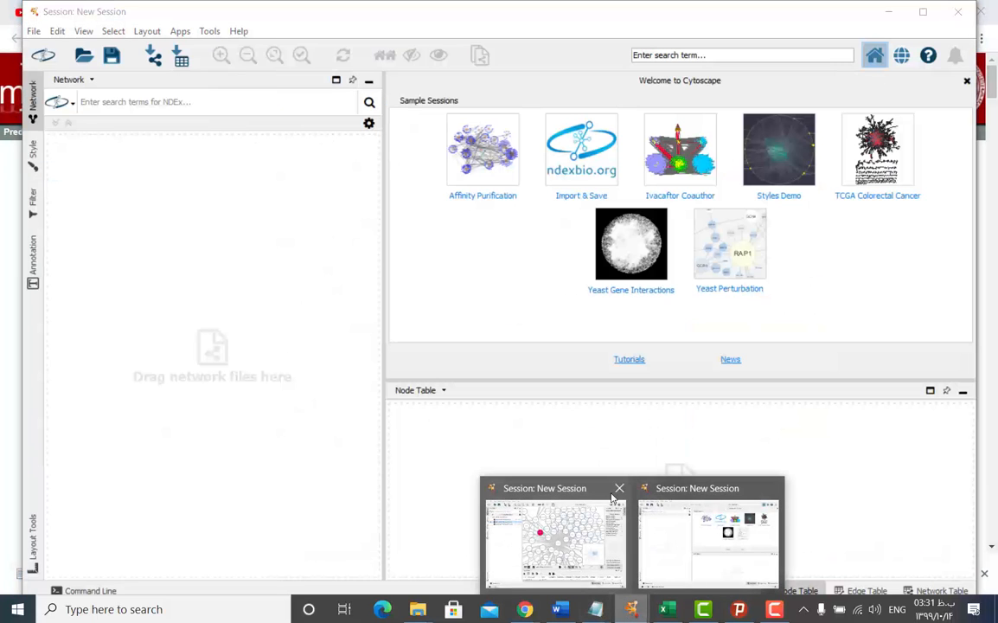
pyautogui.click(548, 459)
pyautogui.click(957, 11)
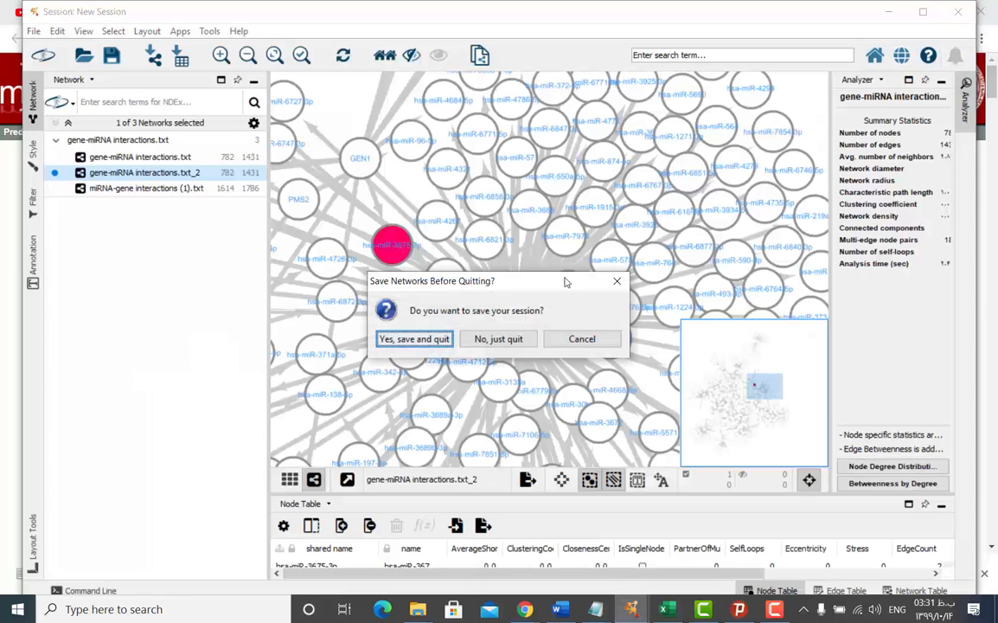
pyautogui.click(485, 344)
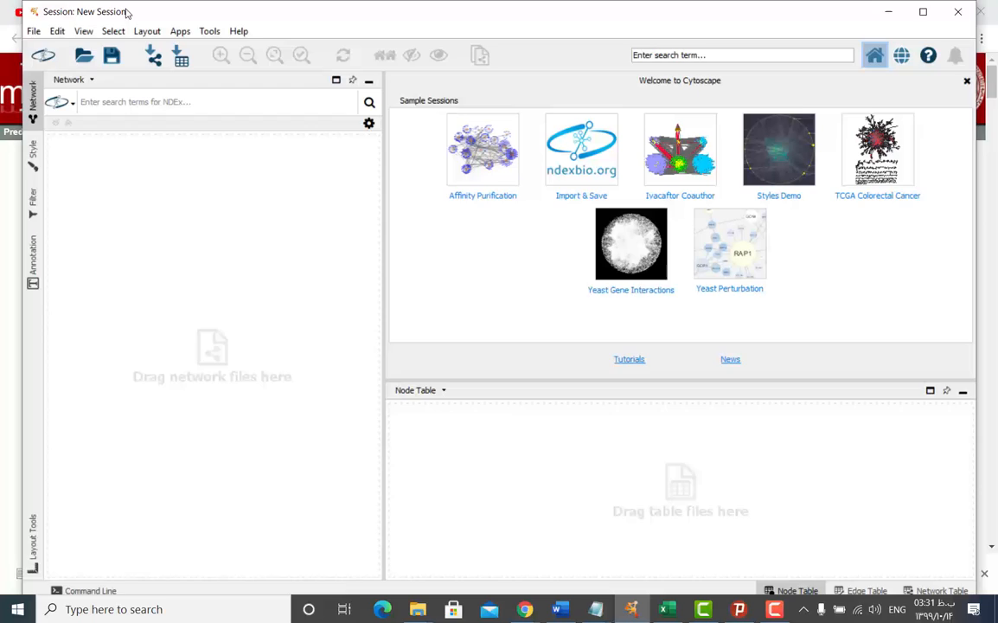
# Step: Maximize the empty Cytoscape session and start importing a network from a file
pyautogui.doubleClick(116, 12)
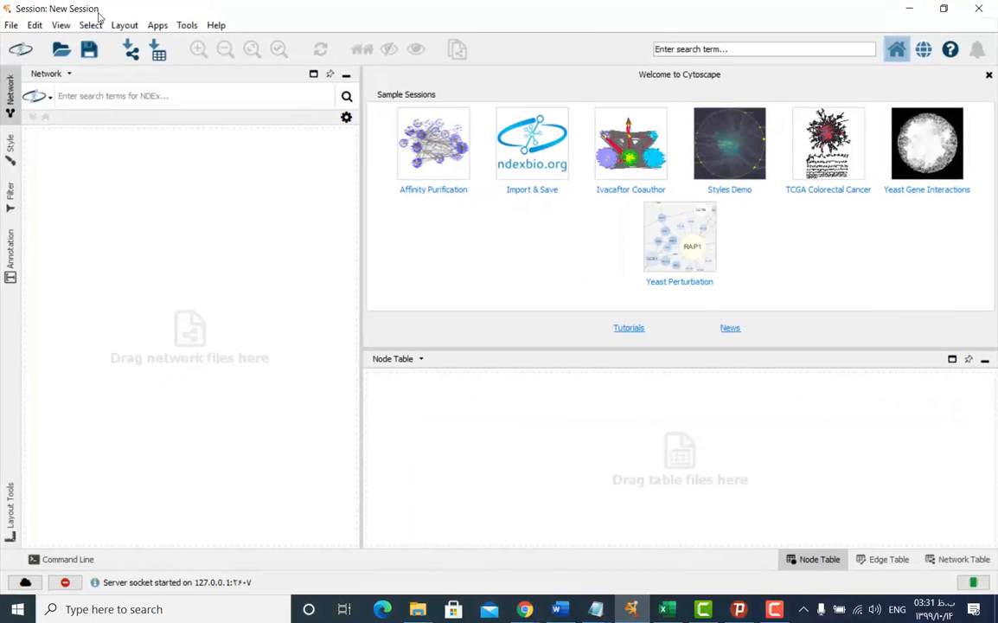
pyautogui.click(16, 29)
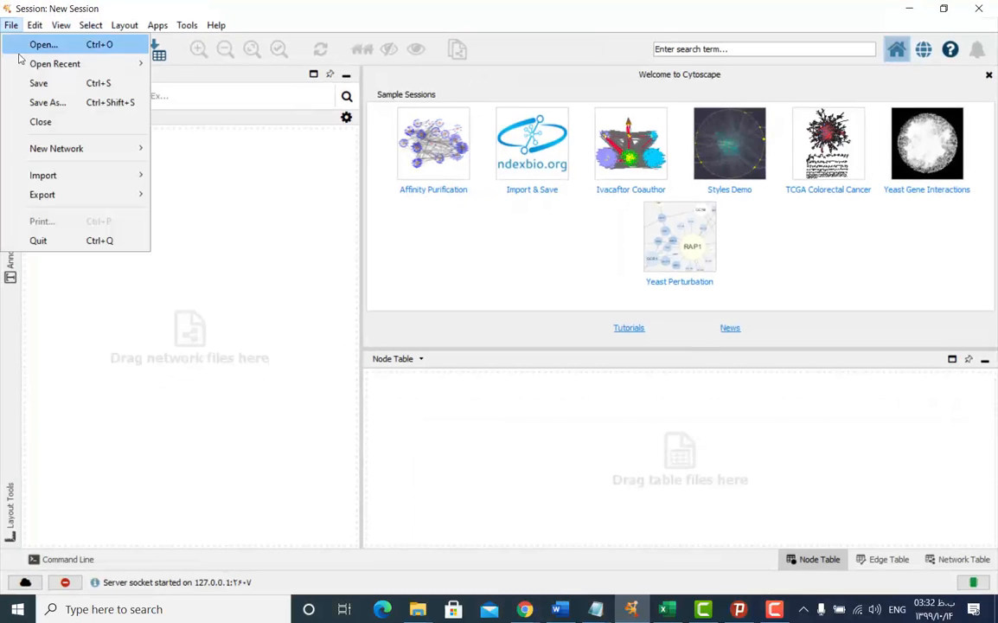
pyautogui.moveTo(57, 186)
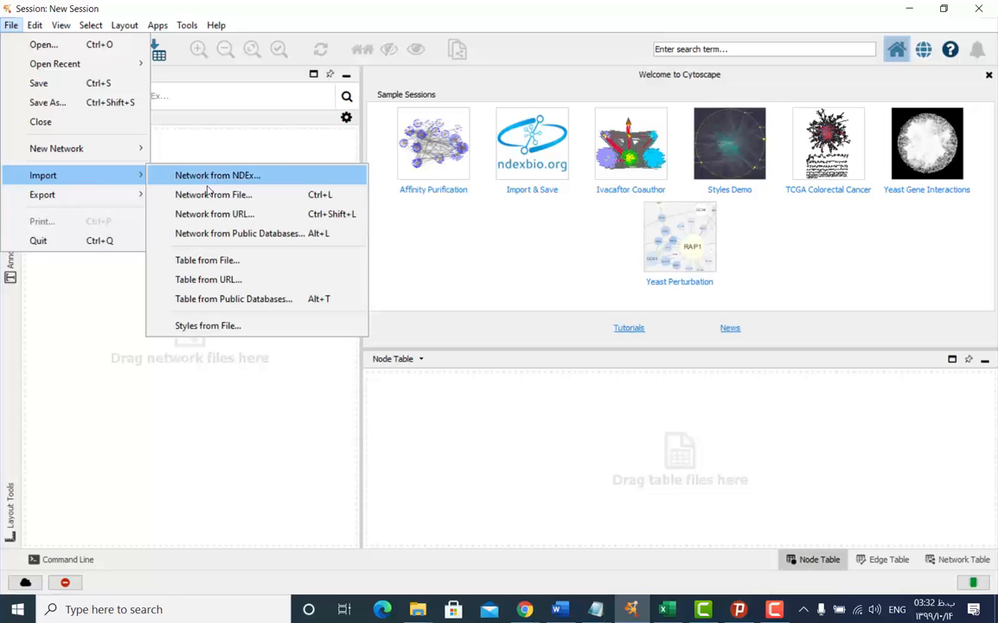
pyautogui.click(266, 197)
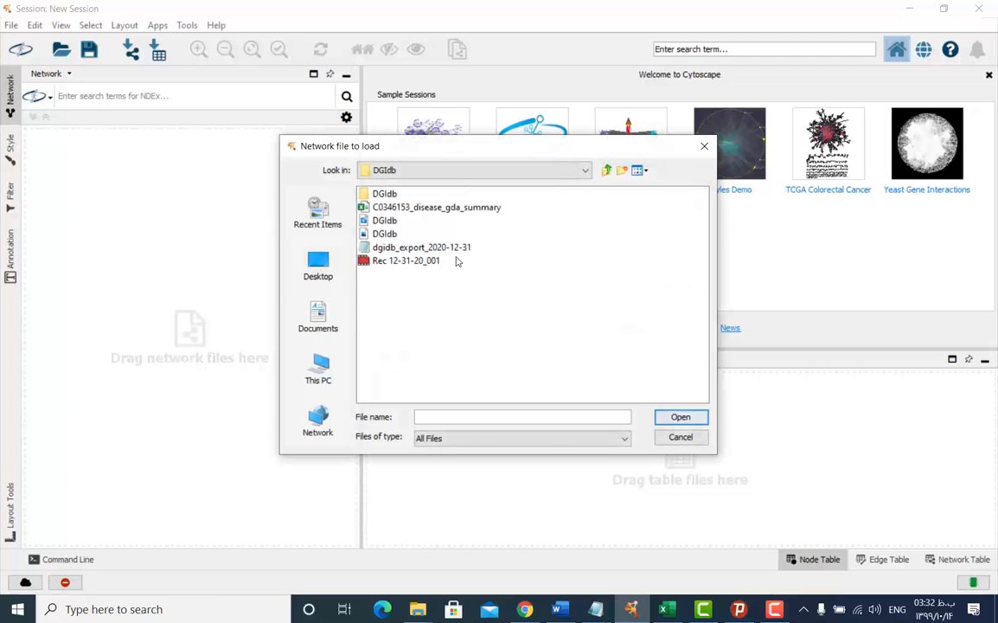
# Step: Copy the Downloads folder path from File Explorer into Cytoscape's network file dialog and open gene-miRNA interactions _series1
pyautogui.moveTo(418, 608)
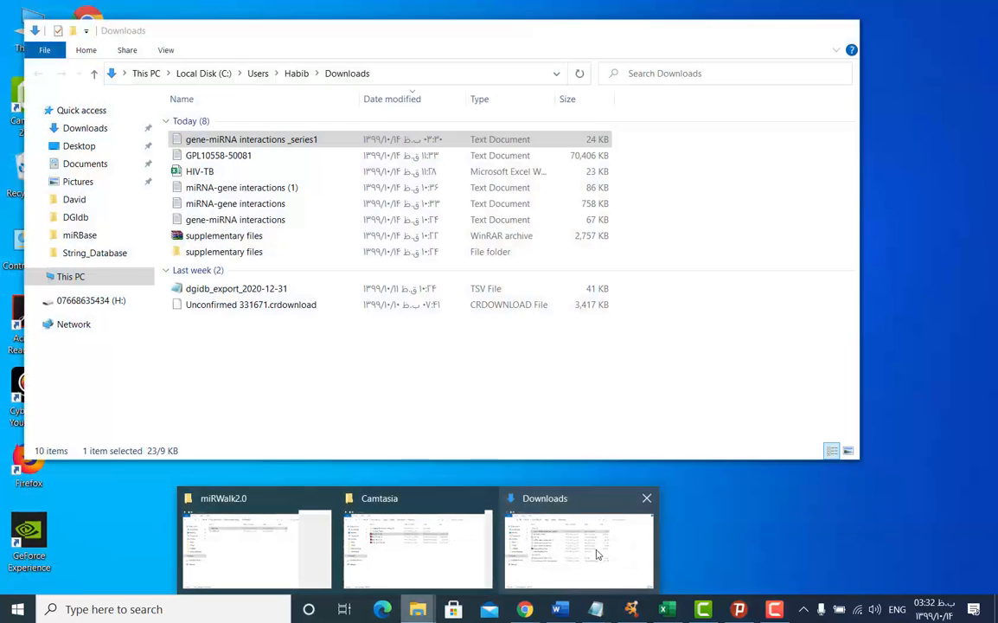
pyautogui.click(596, 554)
pyautogui.click(497, 82)
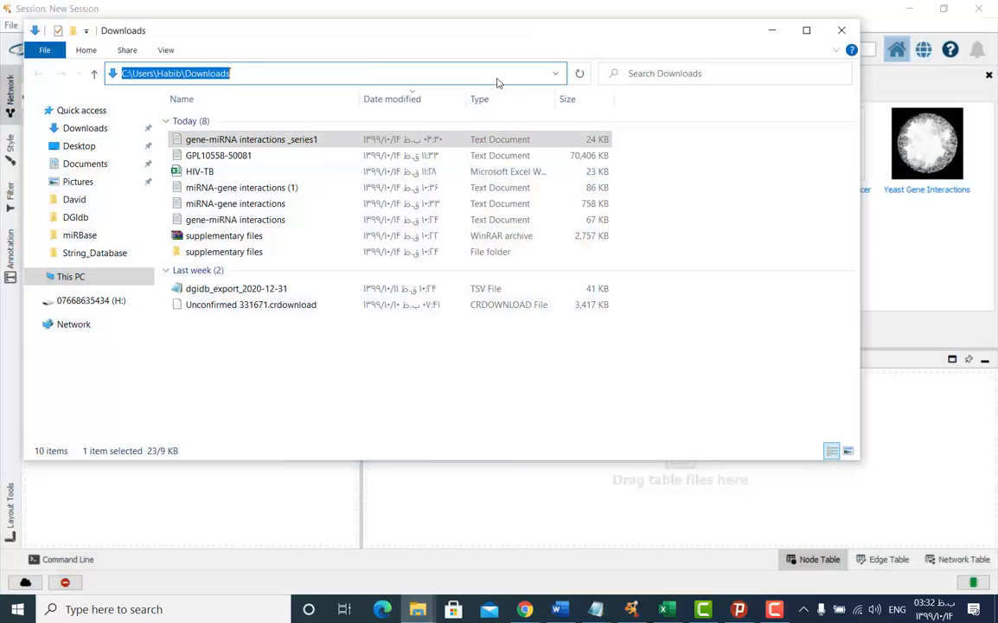
pyautogui.hotkey('ctrl', 'c')
pyautogui.click(538, 5)
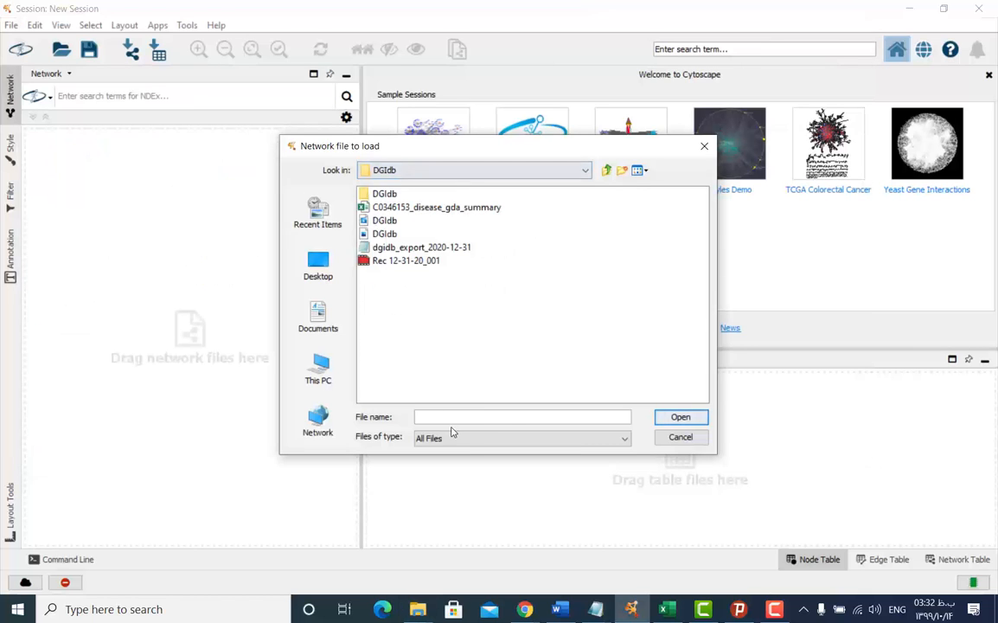
pyautogui.click(461, 418)
pyautogui.hotkey('ctrl', 'v')
pyautogui.press('Return')
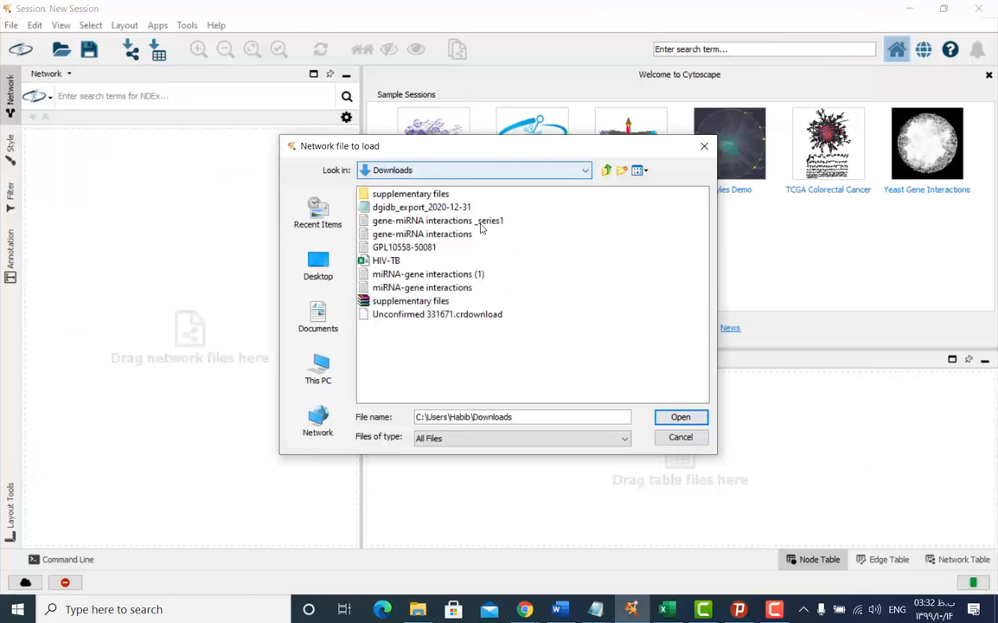
pyautogui.doubleClick(481, 221)
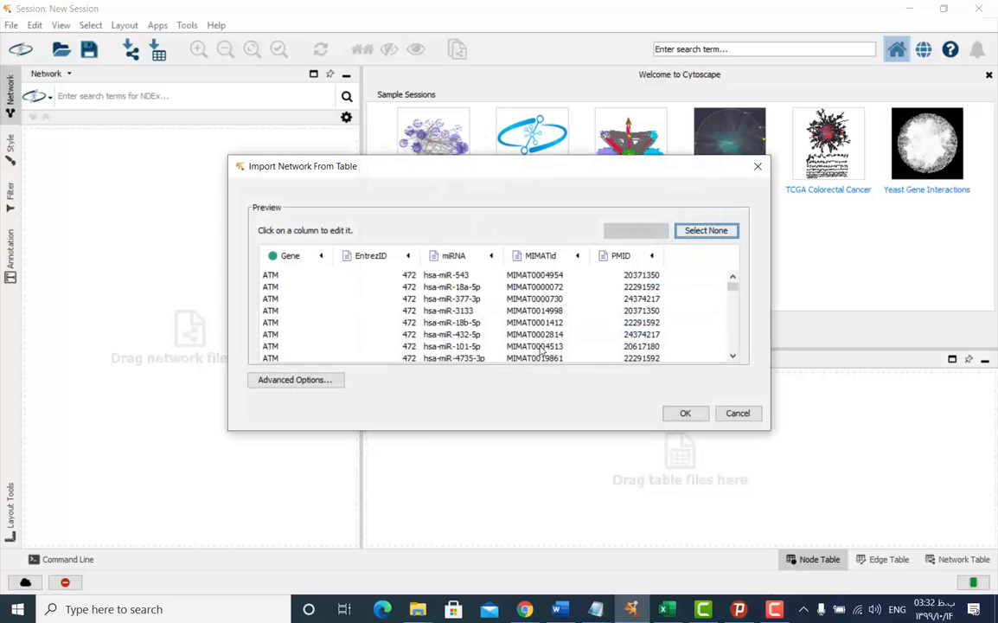
# Step: Keep the Gene column as source node, set the miRNA column as target node, and import the network
pyautogui.click(293, 257)
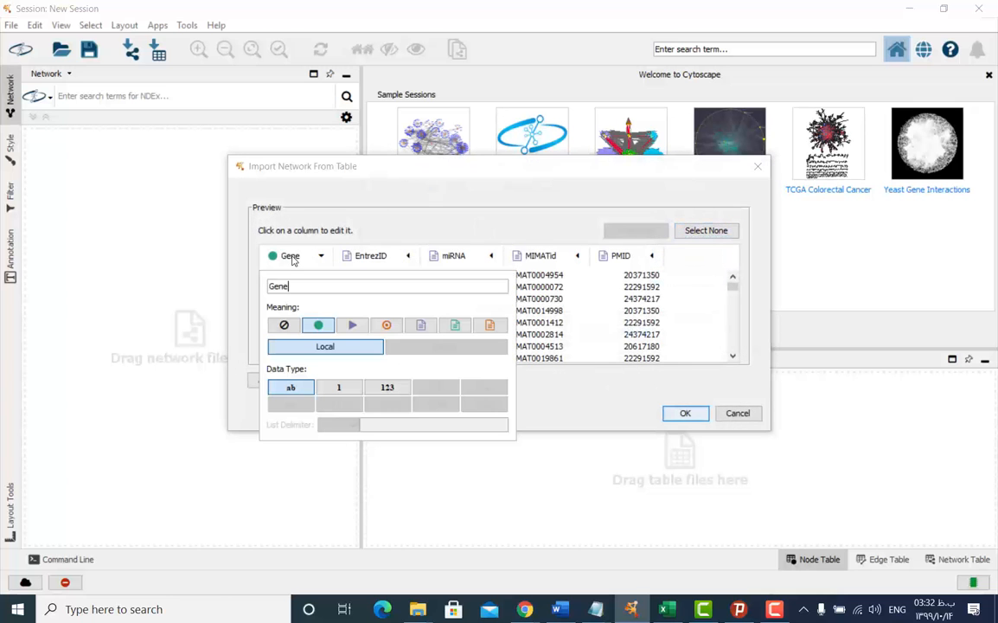
pyautogui.click(460, 258)
pyautogui.click(547, 324)
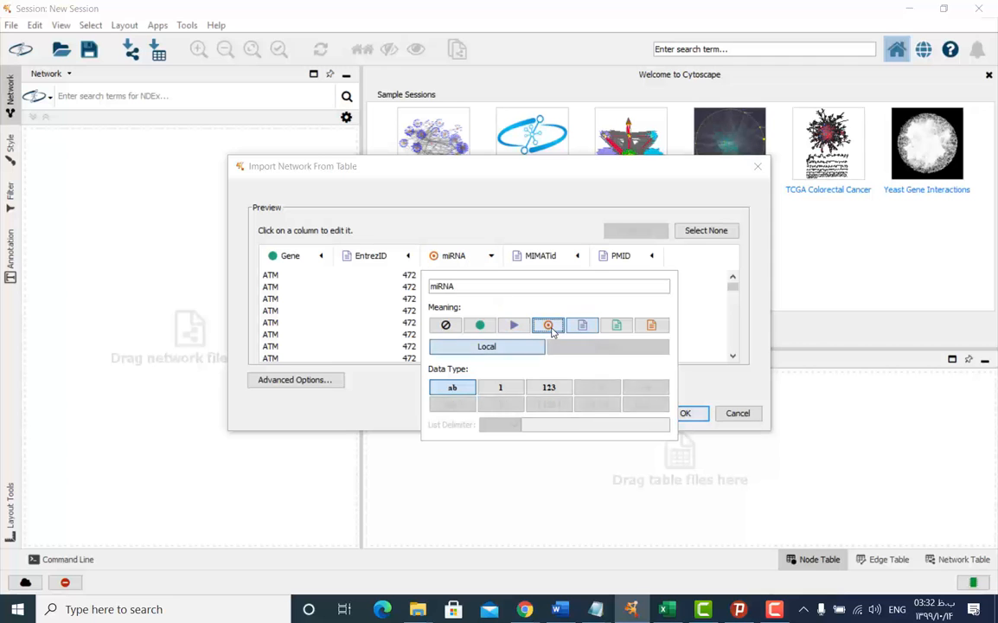
pyautogui.click(685, 412)
pyautogui.moveTo(501, 176)
pyautogui.mouseDown()
pyautogui.moveTo(472, 217)
pyautogui.moveTo(481, 199)
pyautogui.mouseUp()
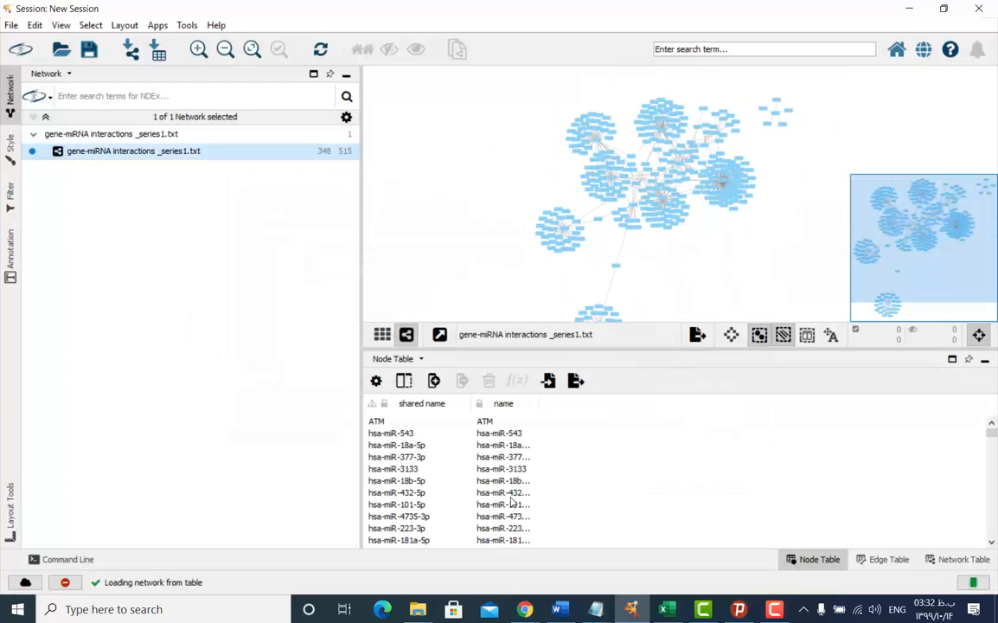
# Step: Review the gene list in Notepad and the gene-miRNA interactions table in miRWalk, and return to Cytoscape
pyautogui.click(595, 609)
pyautogui.click(678, 543)
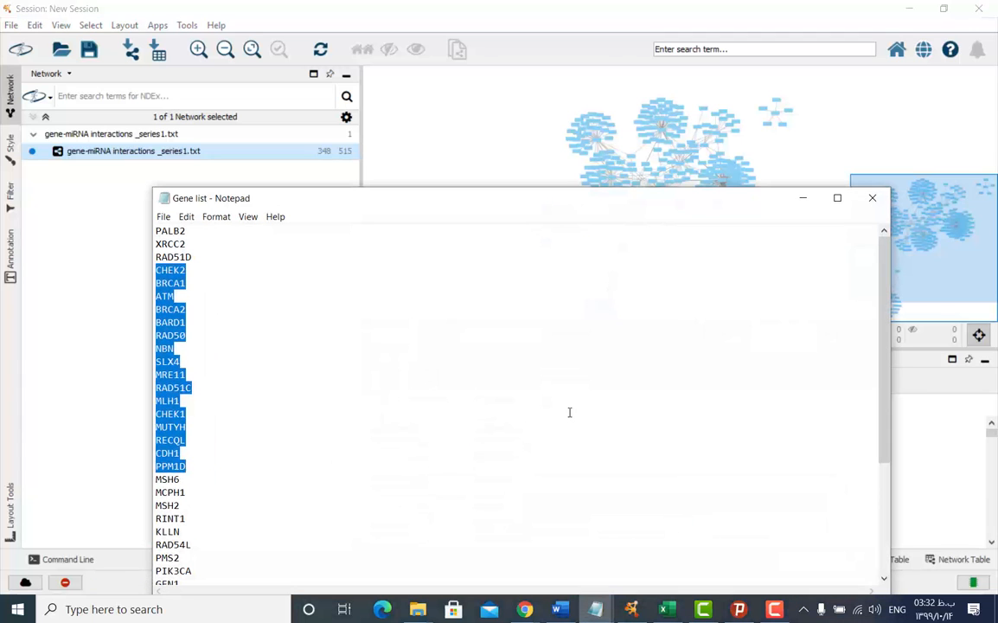
pyautogui.click(807, 205)
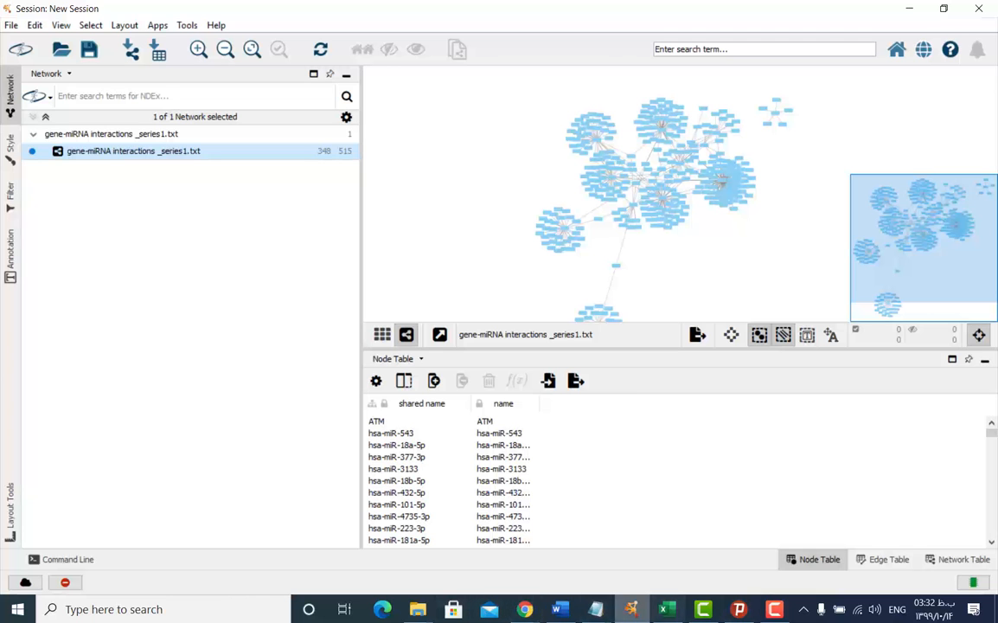
pyautogui.moveTo(524, 609)
pyautogui.click(441, 541)
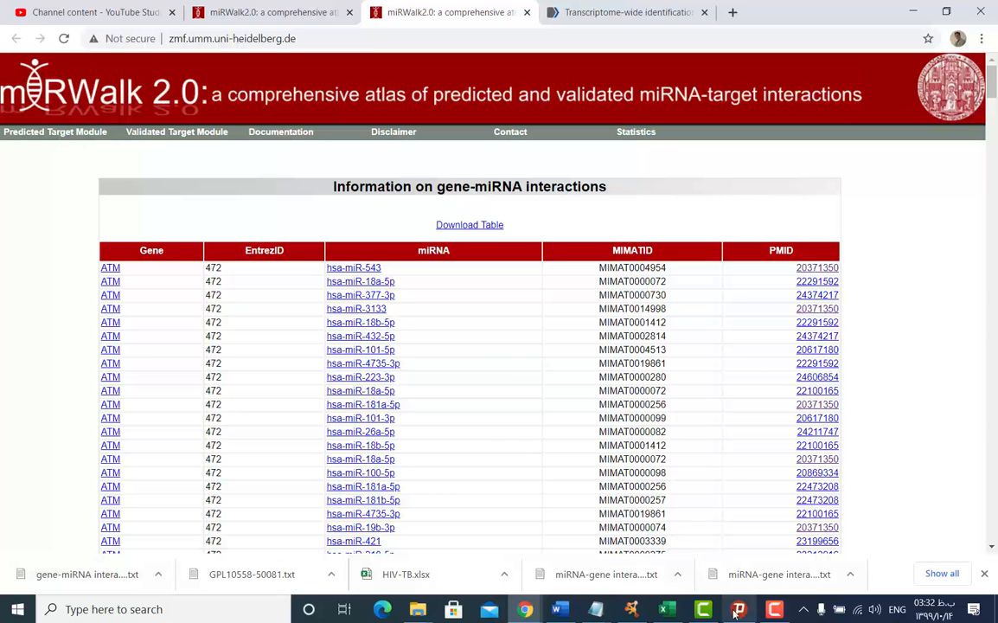
pyautogui.click(631, 609)
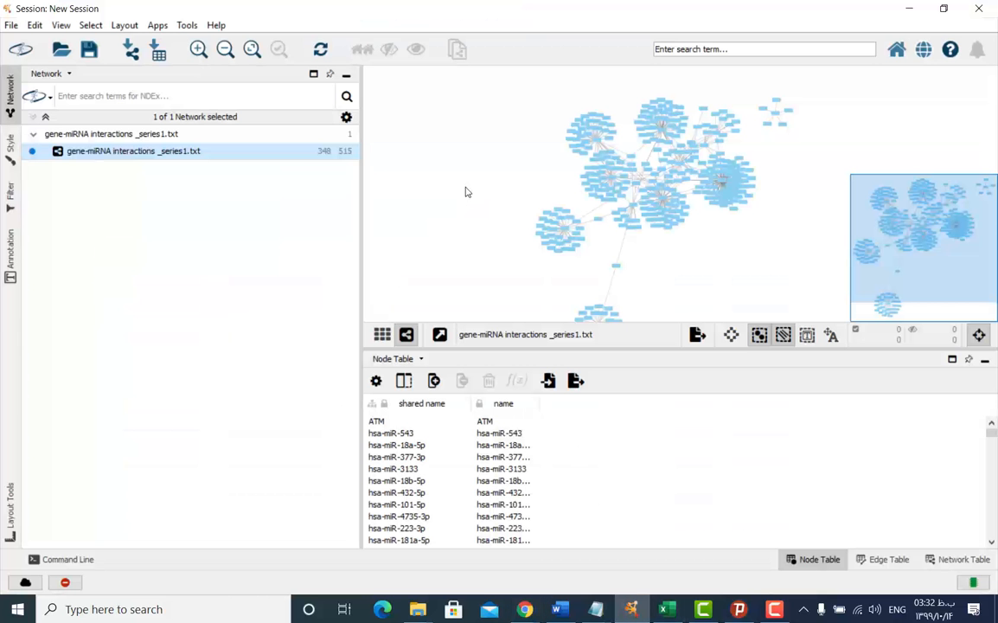
# Step: Enlarge the network view by shrinking the node table's height and the Network panel's width
pyautogui.scroll(5, 466, 191)
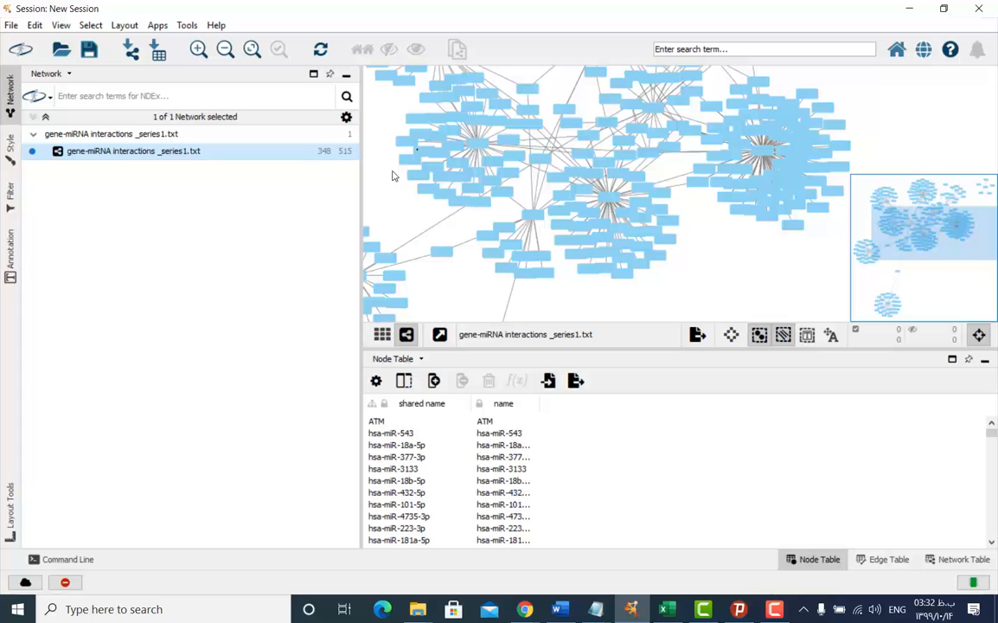
pyautogui.scroll(-5, 542, 205)
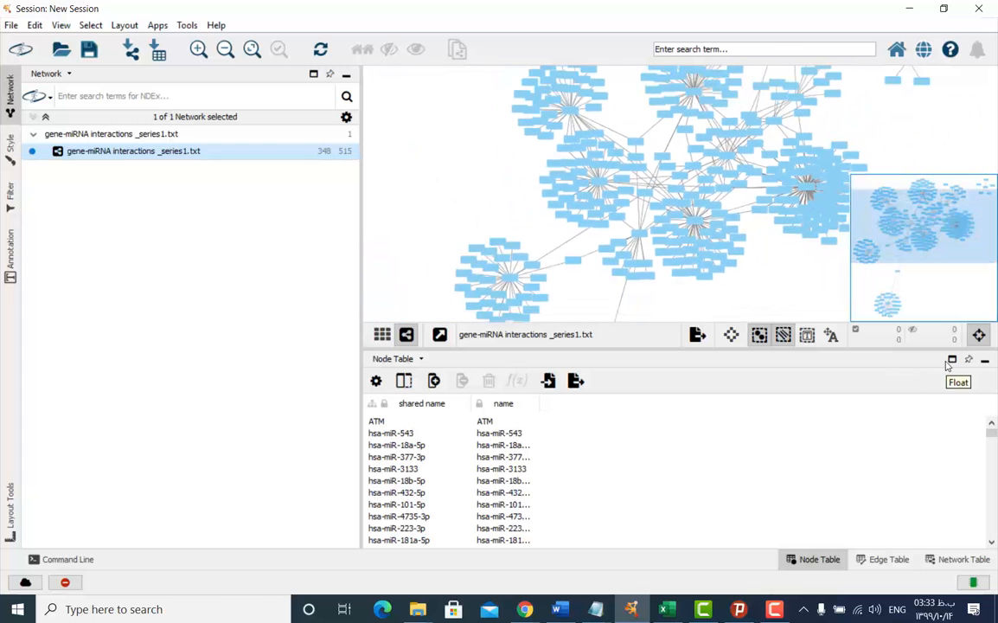
pyautogui.moveTo(636, 347); pyautogui.dragTo(626, 446)
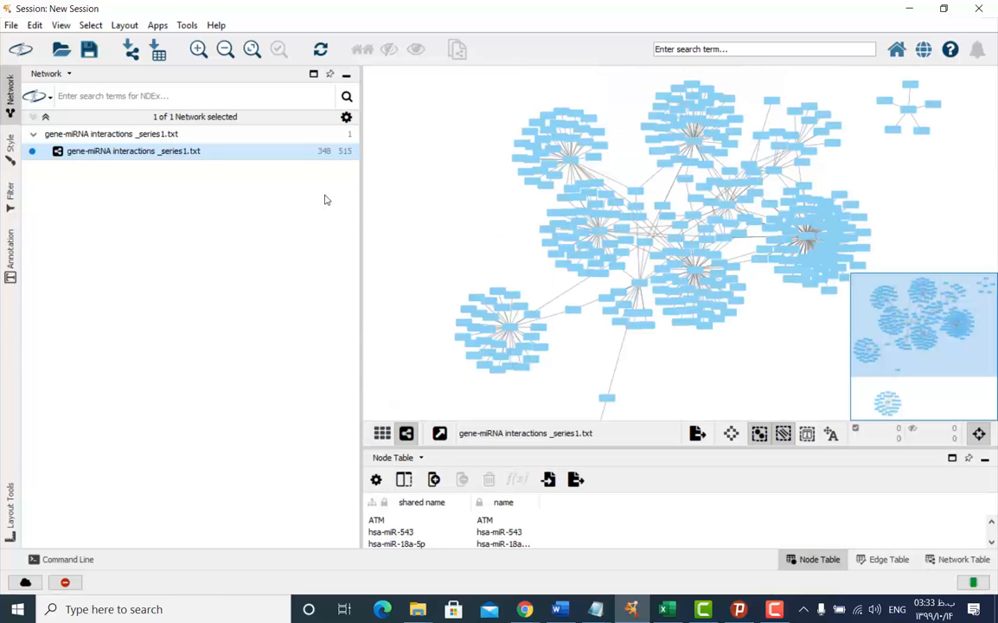
pyautogui.moveTo(363, 206); pyautogui.dragTo(265, 205)
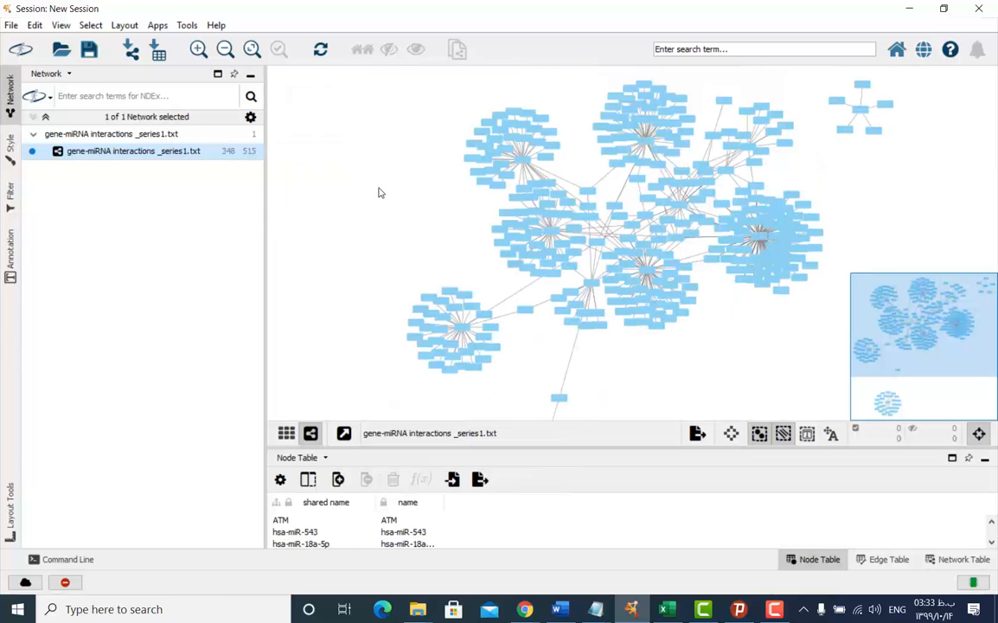
# Step: Run Analyze Network on the gene-miRNA interactions network without treating it as a directed graph
pyautogui.click(189, 26)
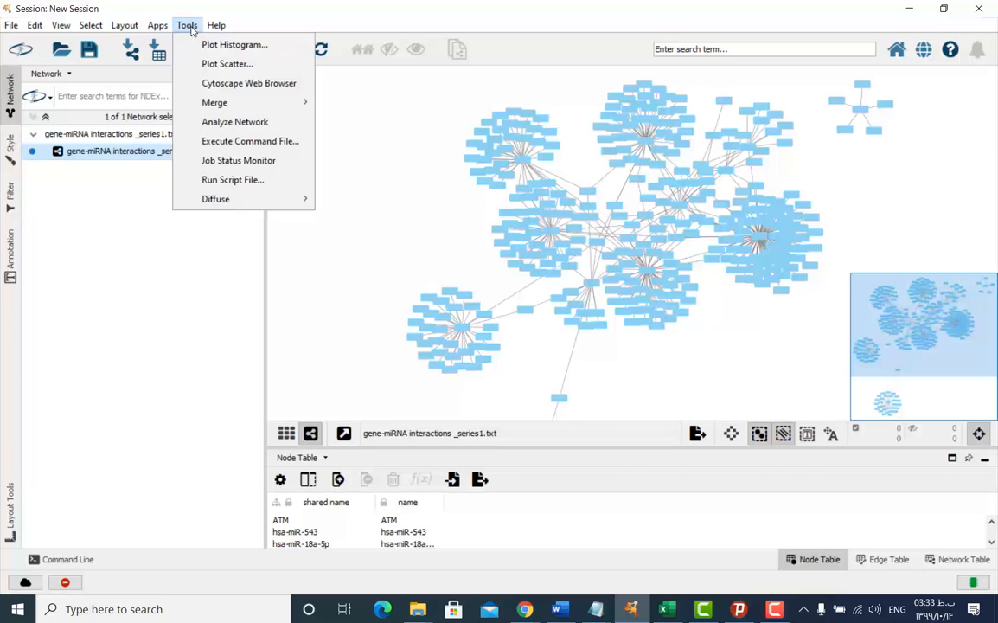
pyautogui.click(228, 128)
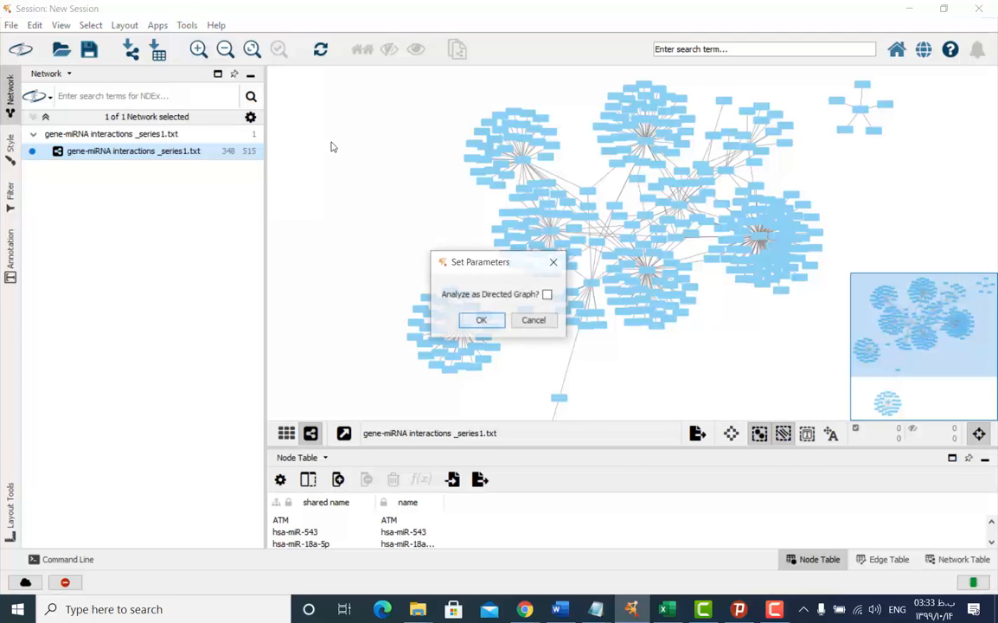
pyautogui.click(482, 320)
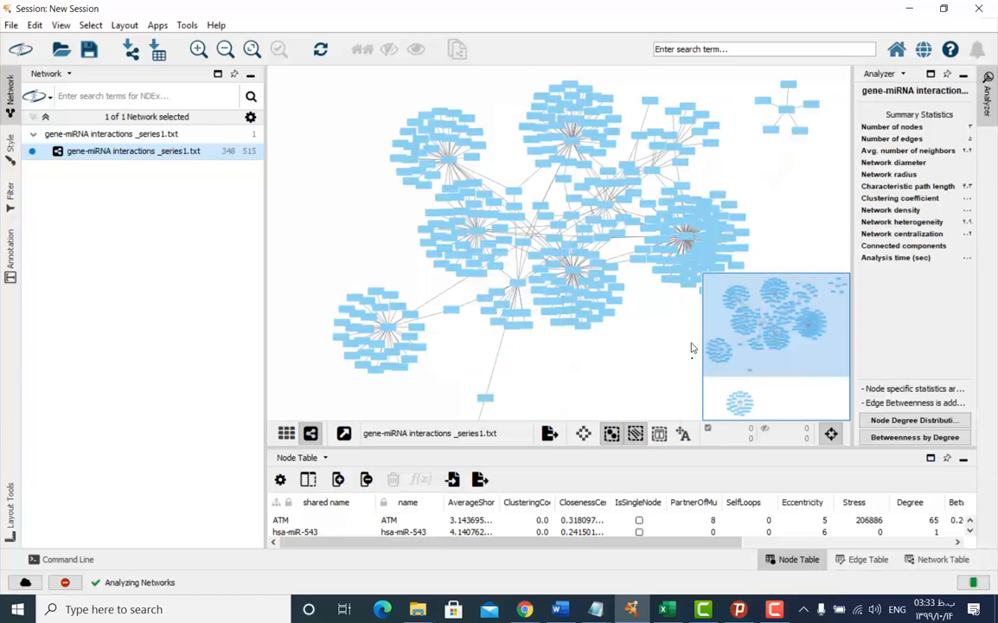
pyautogui.scroll(-2, 615, 372)
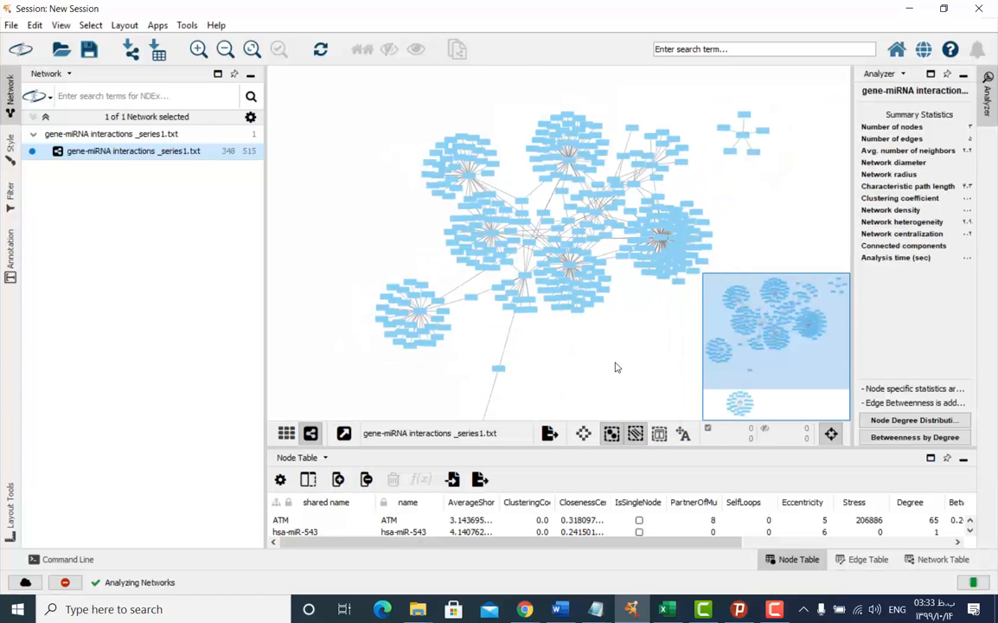
pyautogui.click(934, 460)
pyautogui.moveTo(573, 506); pyautogui.dragTo(612, 198)
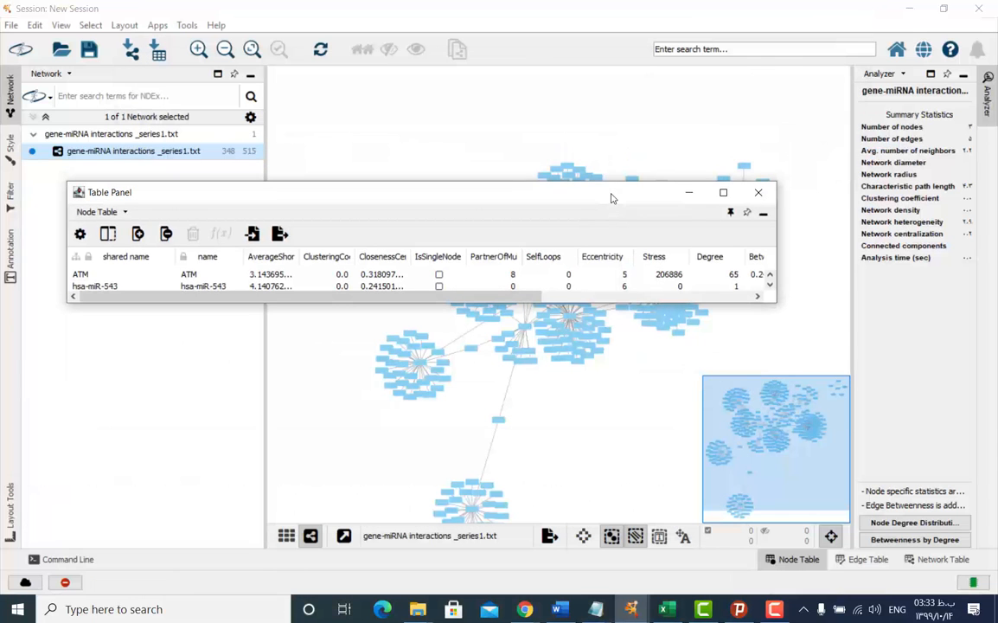
pyautogui.click(730, 212)
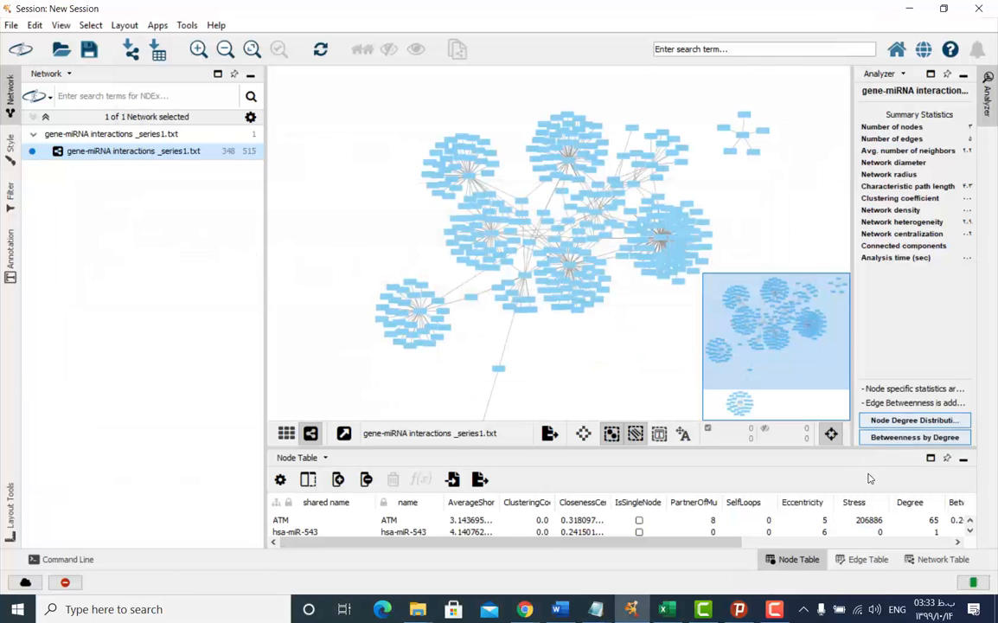
# Step: Float the node table in its own maximized window and sort it ascending by shared name
pyautogui.click(929, 459)
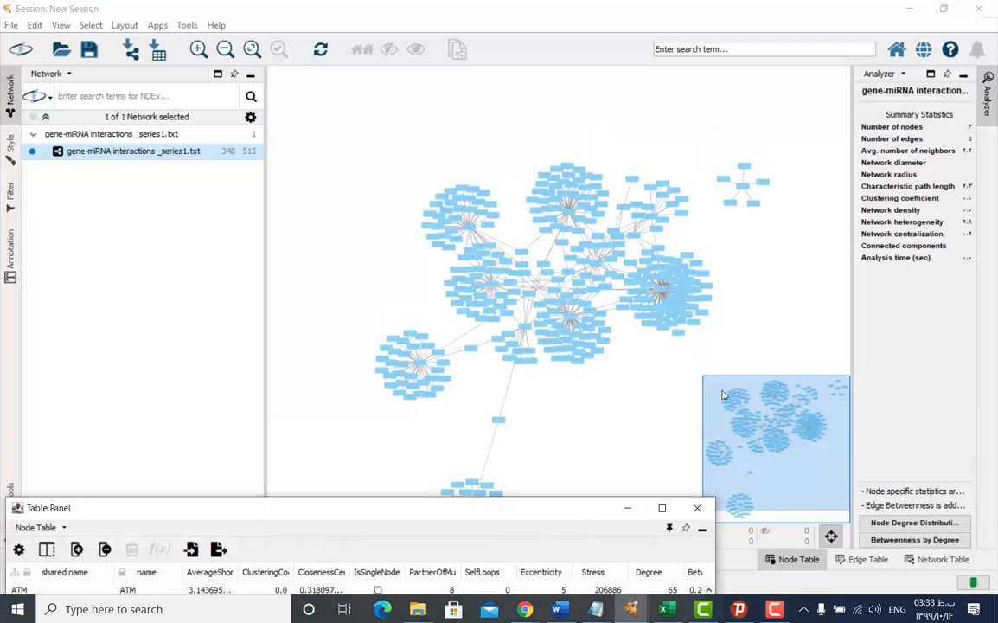
pyautogui.moveTo(583, 509); pyautogui.dragTo(701, 5)
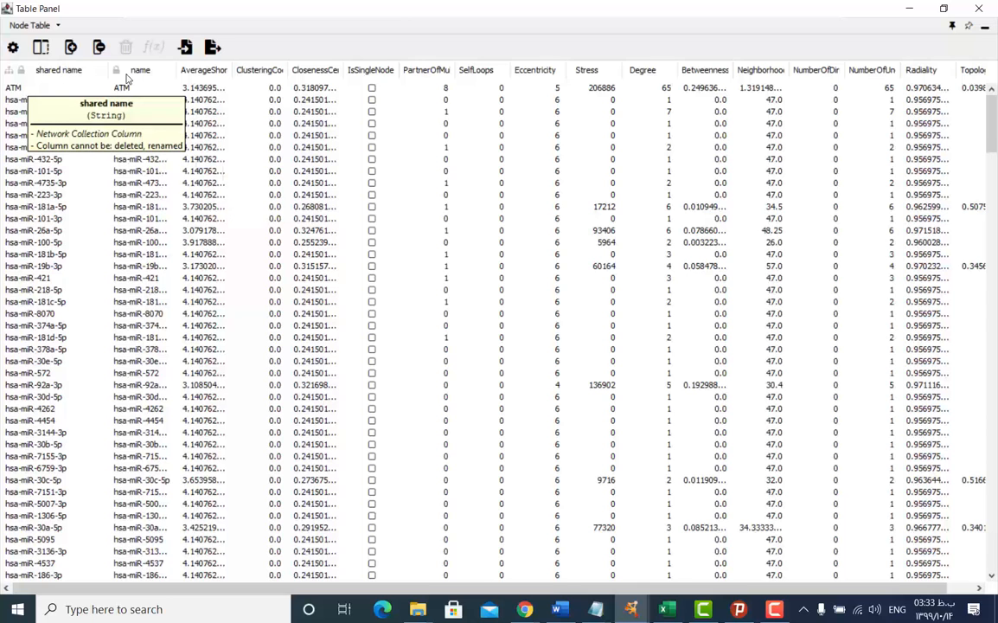
pyautogui.click(60, 73)
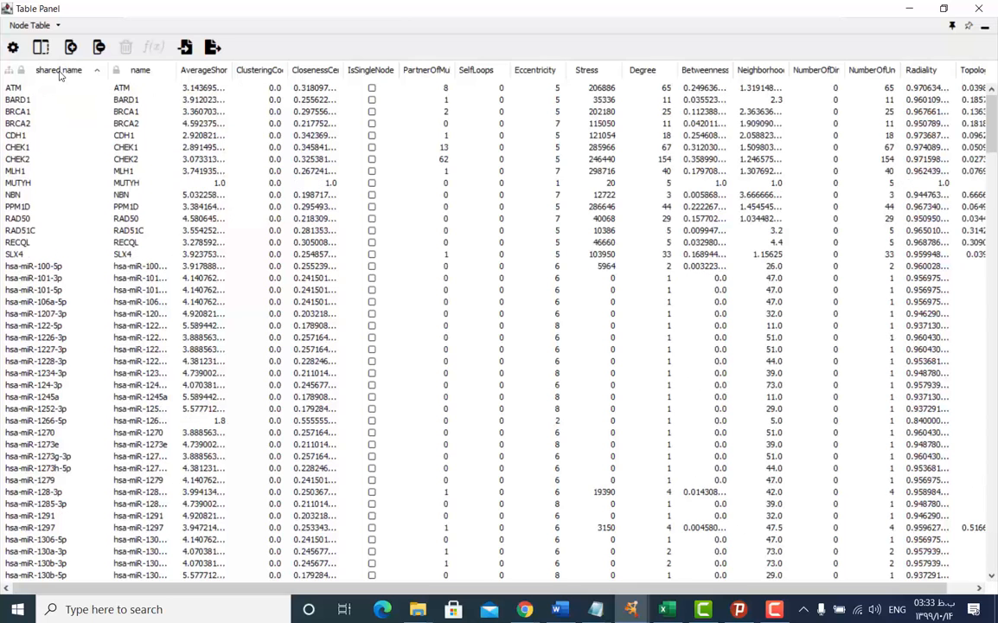
pyautogui.click(60, 73)
pyautogui.click(59, 73)
# Step: Select the gene nodes in the network from the table rows ATM through SLX4 and minimize the table window
pyautogui.moveTo(21, 255); pyautogui.dragTo(33, 81)
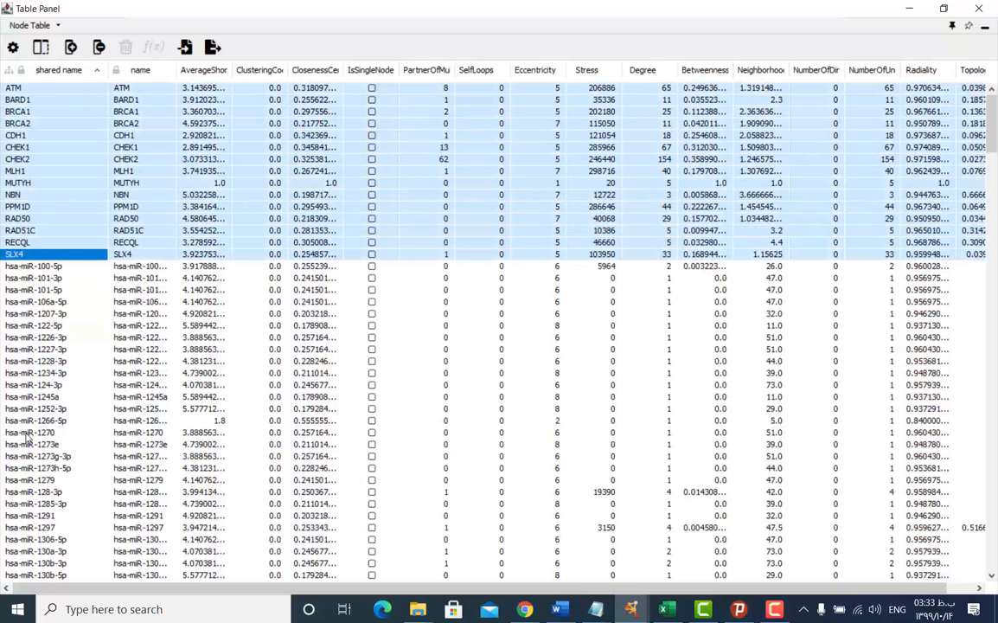
pyautogui.click(61, 230)
pyautogui.moveTo(39, 263); pyautogui.dragTo(40, 88)
pyautogui.rightClick(69, 126)
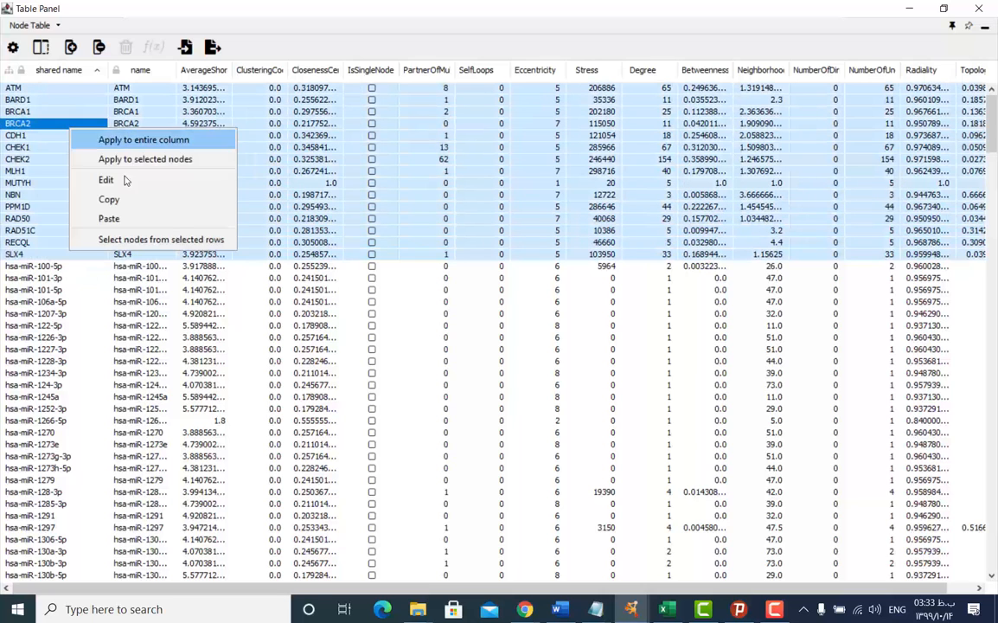
pyautogui.click(138, 238)
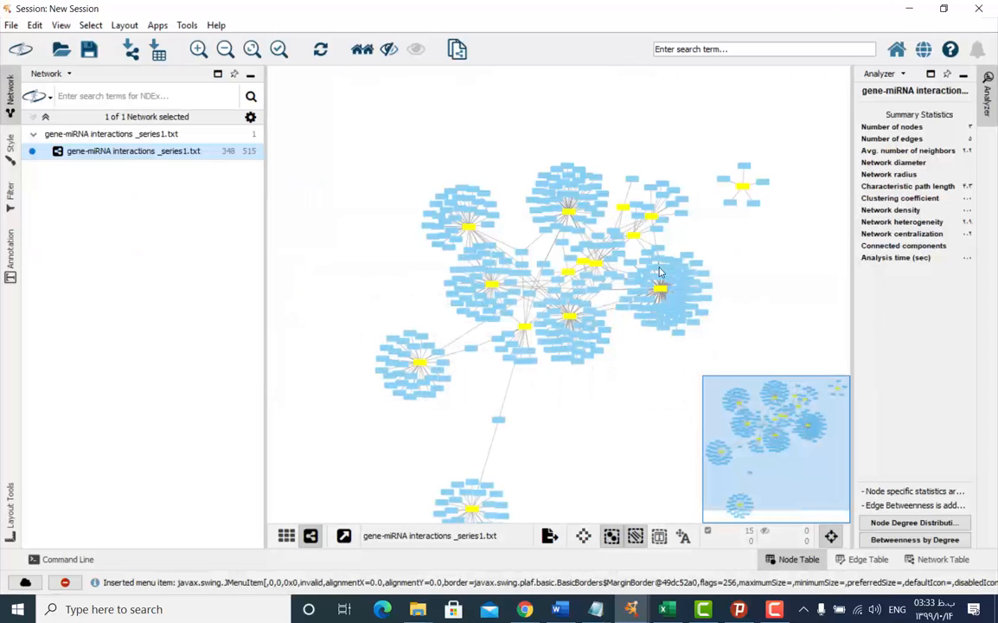
pyautogui.click(909, 8)
pyautogui.moveTo(605, 423); pyautogui.dragTo(579, 387)
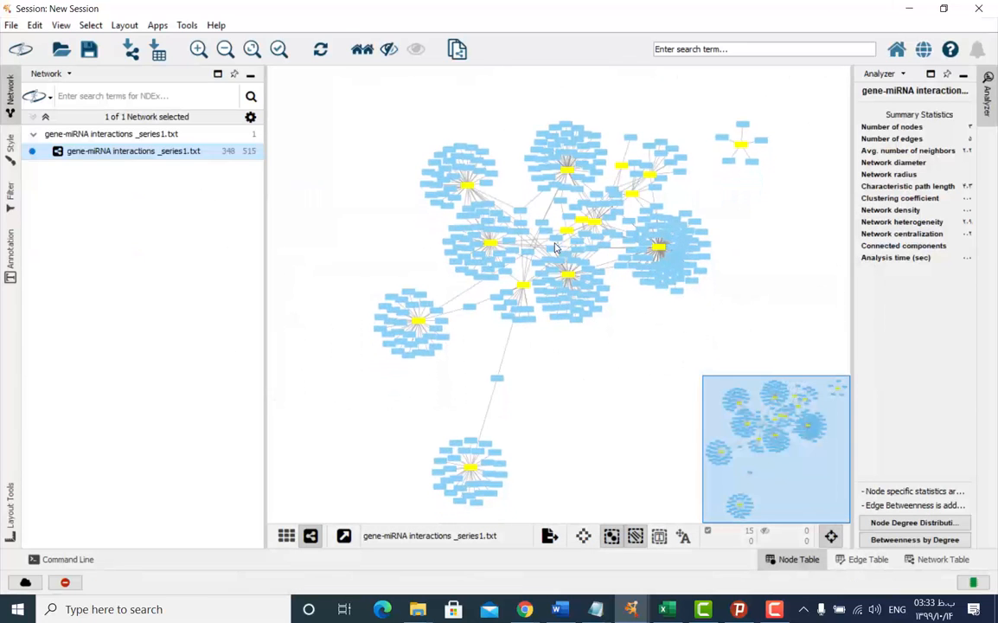
# Step: Override the selected gene nodes' style with a red fill color and a diamond shape
pyautogui.click(11, 147)
pyautogui.click(96, 201)
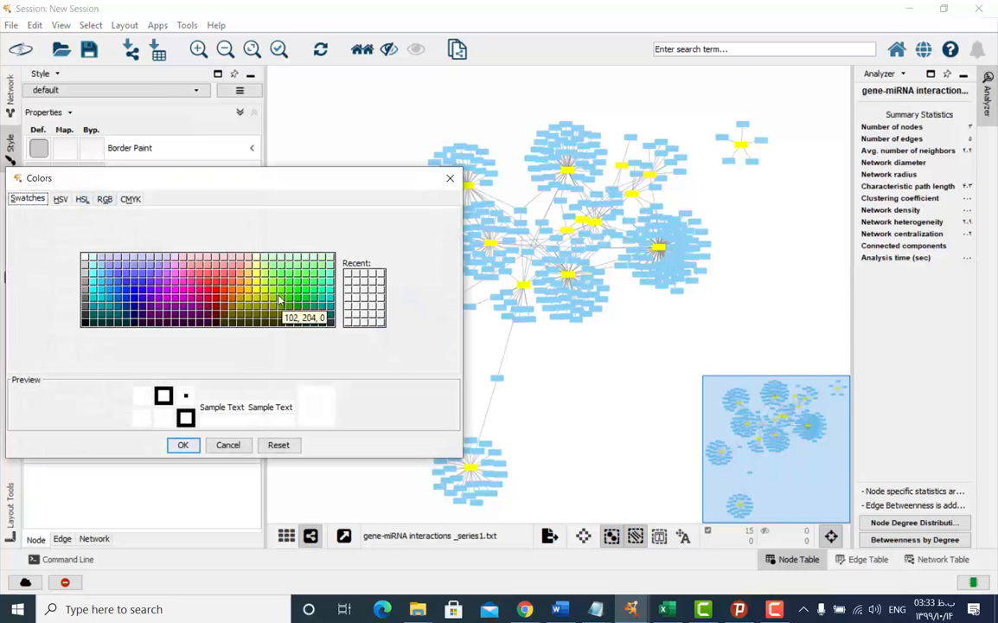
pyautogui.click(208, 285)
pyautogui.click(190, 444)
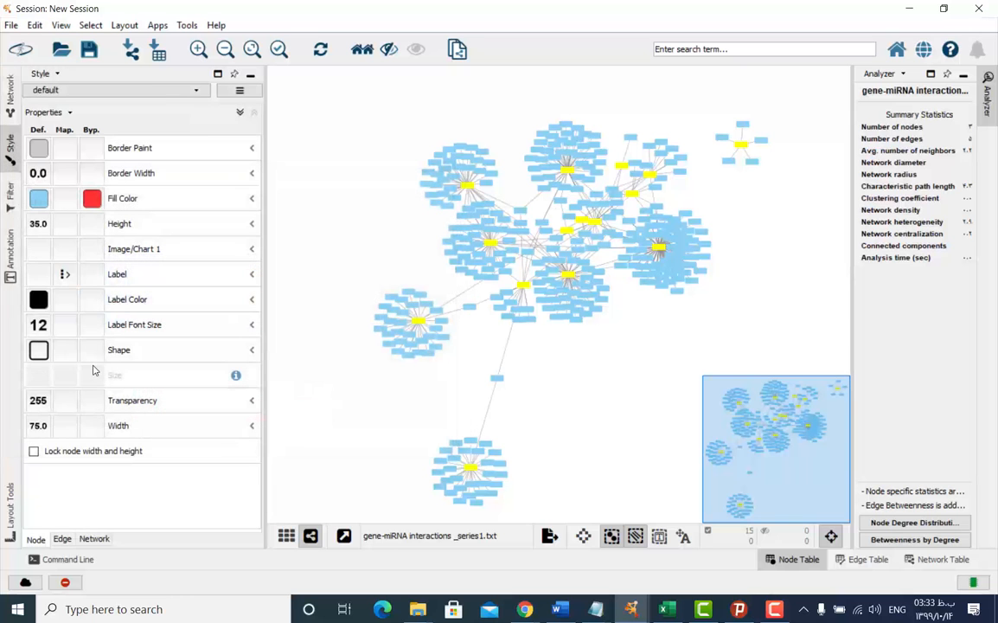
pyautogui.click(94, 353)
pyautogui.click(218, 438)
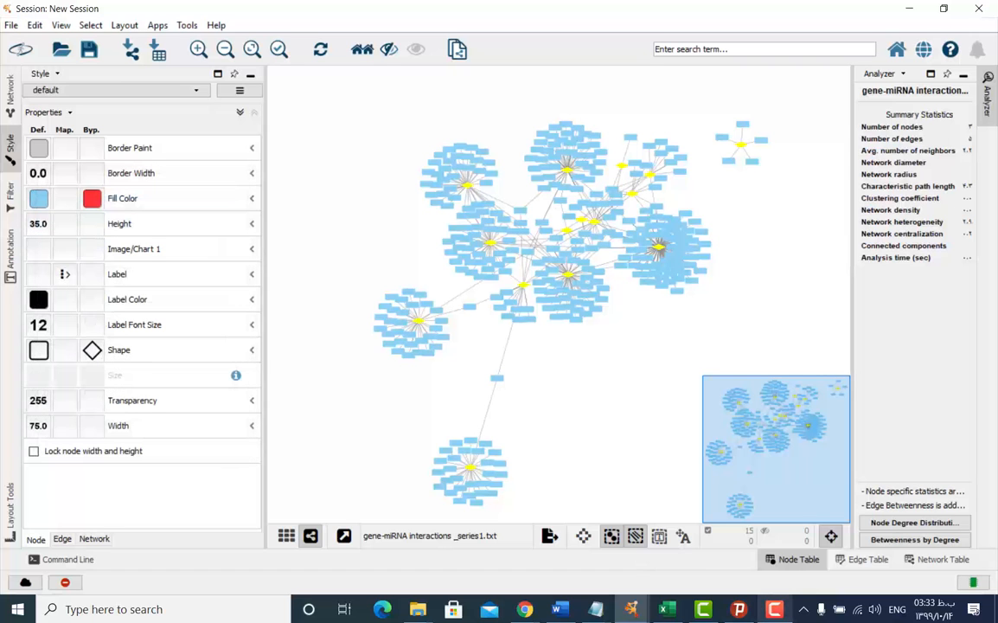
pyautogui.click(773, 609)
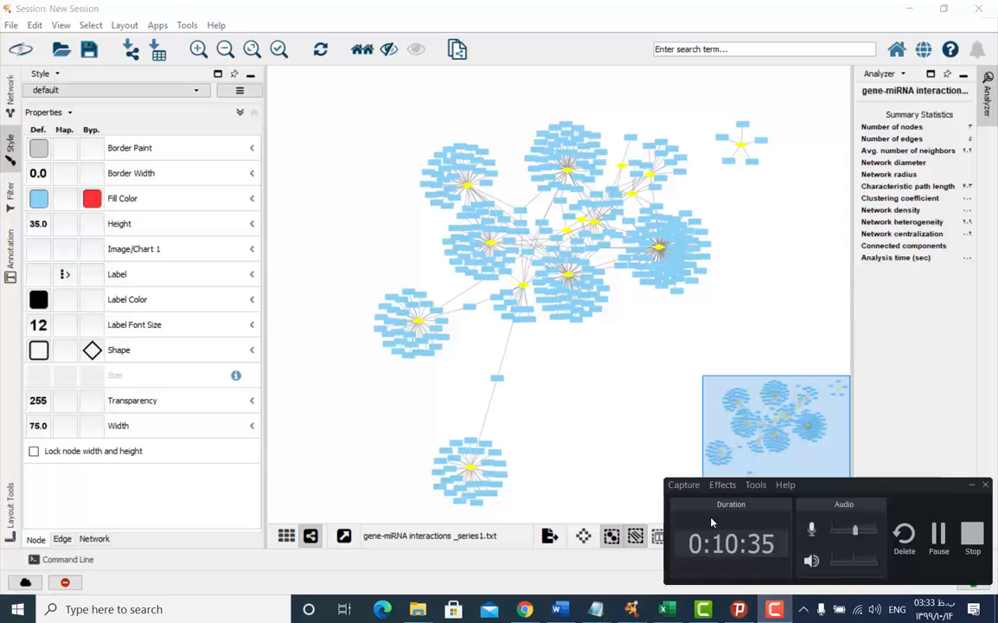
pyautogui.click(938, 534)
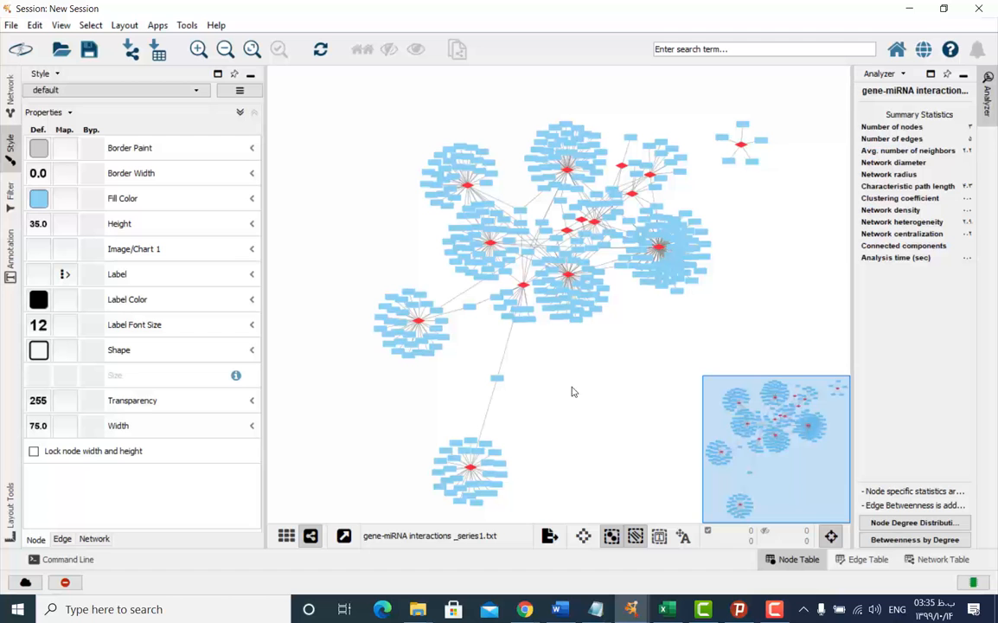
# Step: Examine the labelled gene and miRNA nodes around PPM1D, nudging hsa-miR-4284 and PPM1D slightly, and view the overall network
pyautogui.scroll(5, 545, 328)
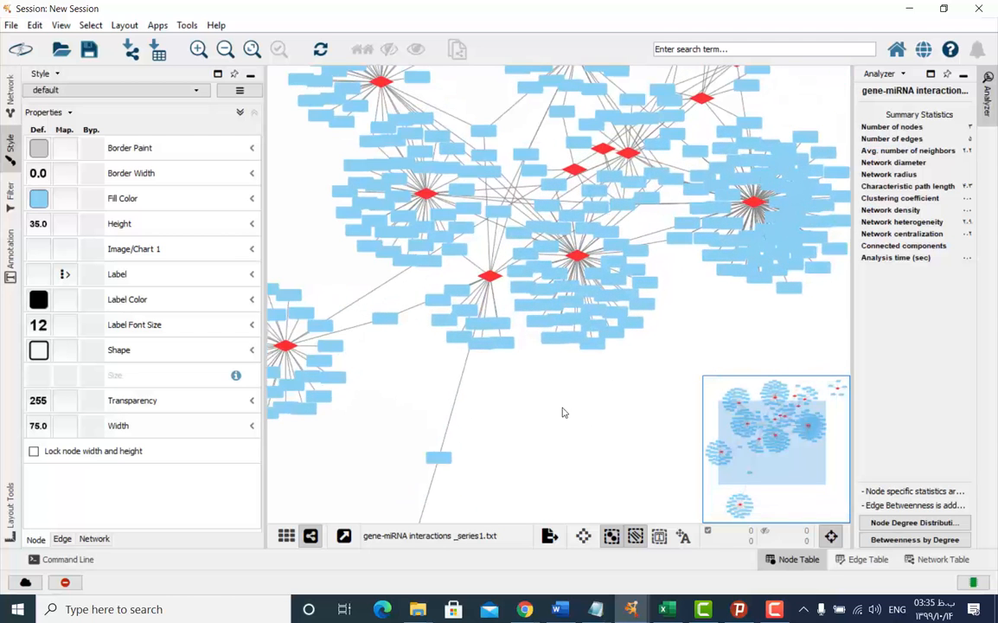
pyautogui.scroll(5, 558, 415)
pyautogui.moveTo(504, 270); pyautogui.dragTo(605, 367)
pyautogui.moveTo(464, 273); pyautogui.dragTo(436, 269)
pyautogui.moveTo(515, 265); pyautogui.dragTo(517, 267)
pyautogui.moveTo(432, 263); pyautogui.dragTo(432, 235)
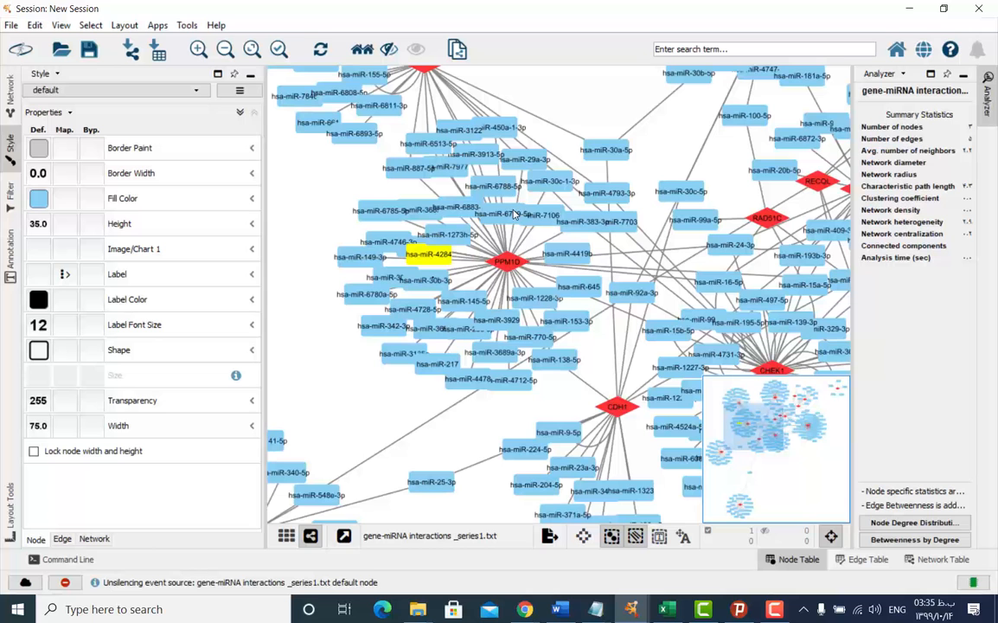
pyautogui.click(514, 212)
pyautogui.click(461, 208)
pyautogui.click(458, 234)
pyautogui.moveTo(505, 266)
pyautogui.mouseDown()
pyautogui.moveTo(517, 263)
pyautogui.moveTo(510, 251)
pyautogui.moveTo(506, 258)
pyautogui.mouseUp()
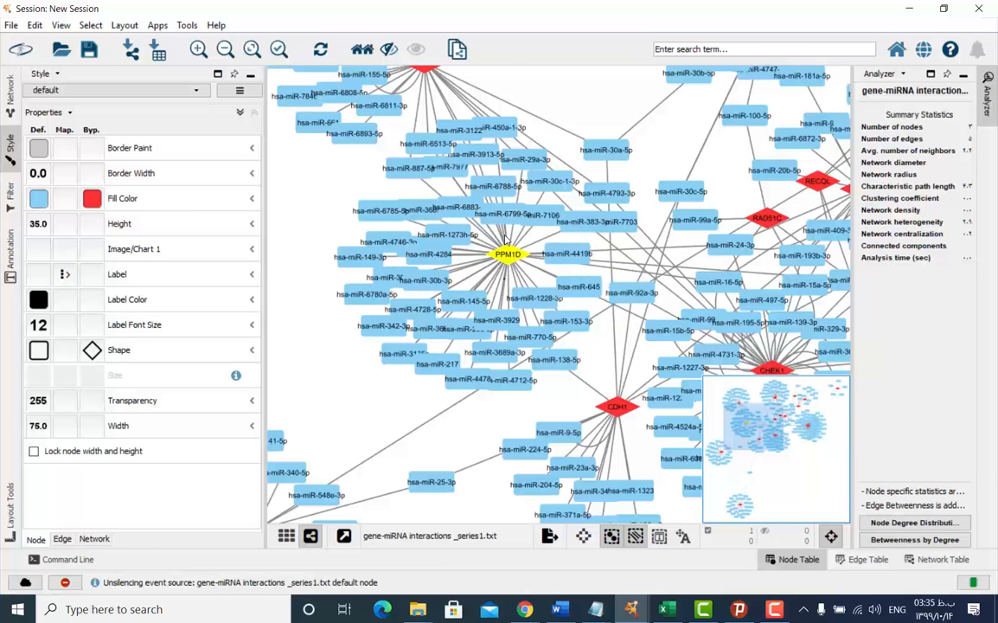
pyautogui.scroll(-8, 505, 241)
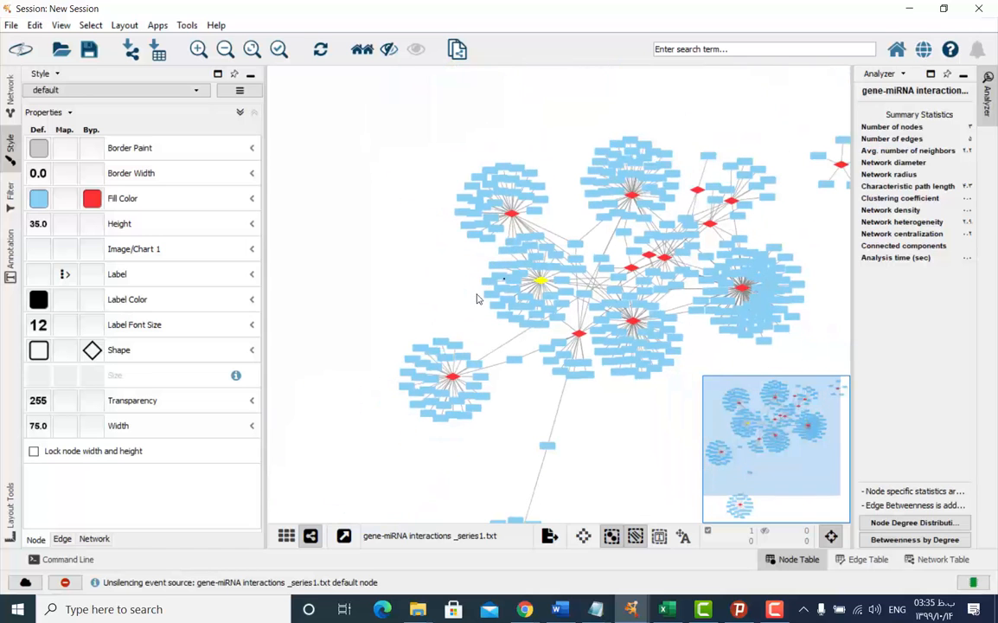
pyautogui.moveTo(476, 299); pyautogui.dragTo(428, 239)
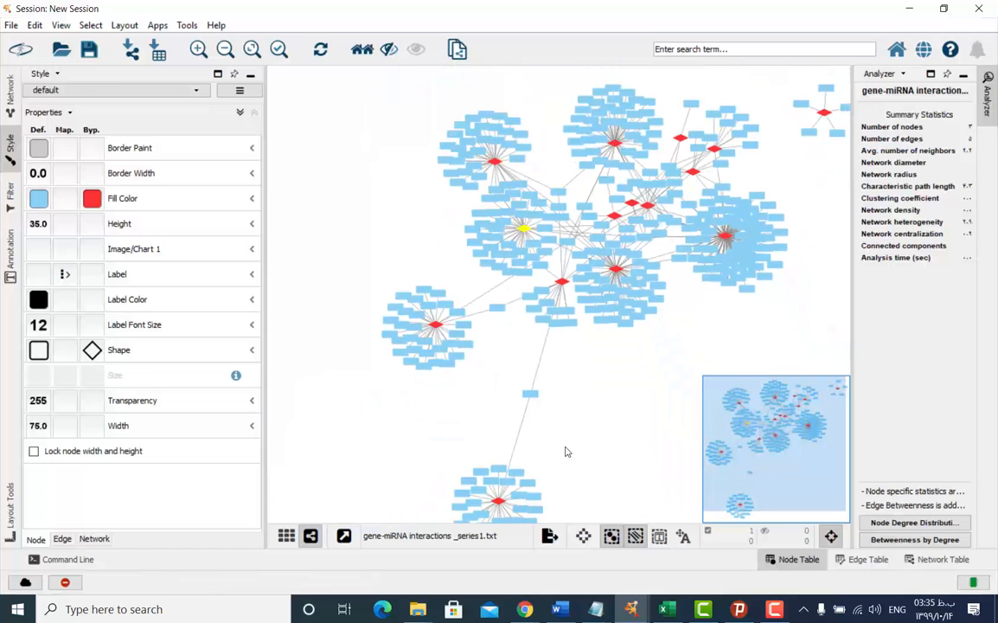
pyautogui.moveTo(594, 455); pyautogui.dragTo(534, 464)
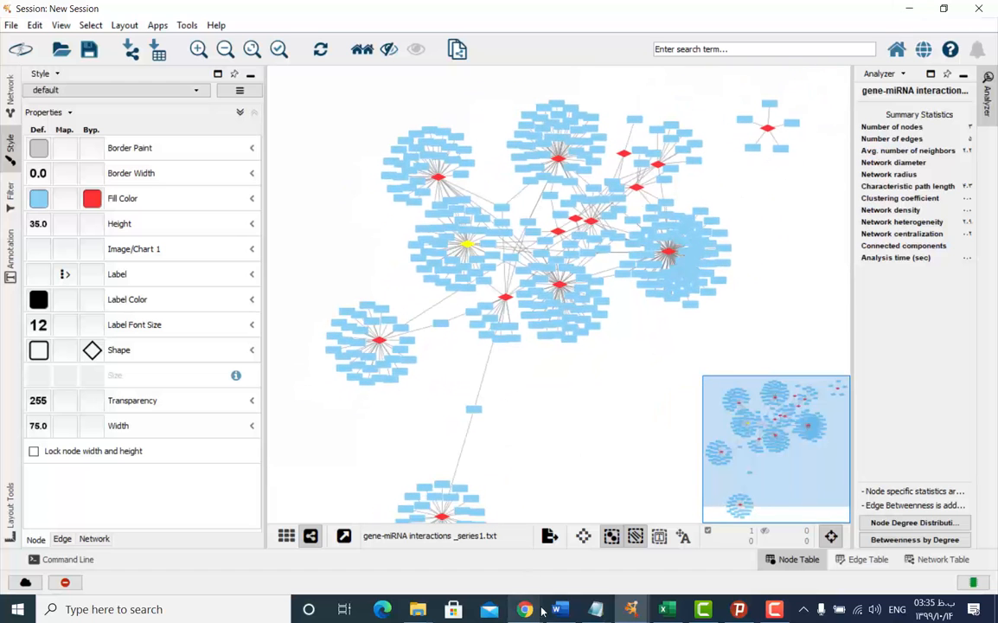
# Step: Switch to miRWalk 2.0 in Chrome and open the validated MicroRNA-gene Targets search form
pyautogui.moveTo(526, 611)
pyautogui.click(486, 539)
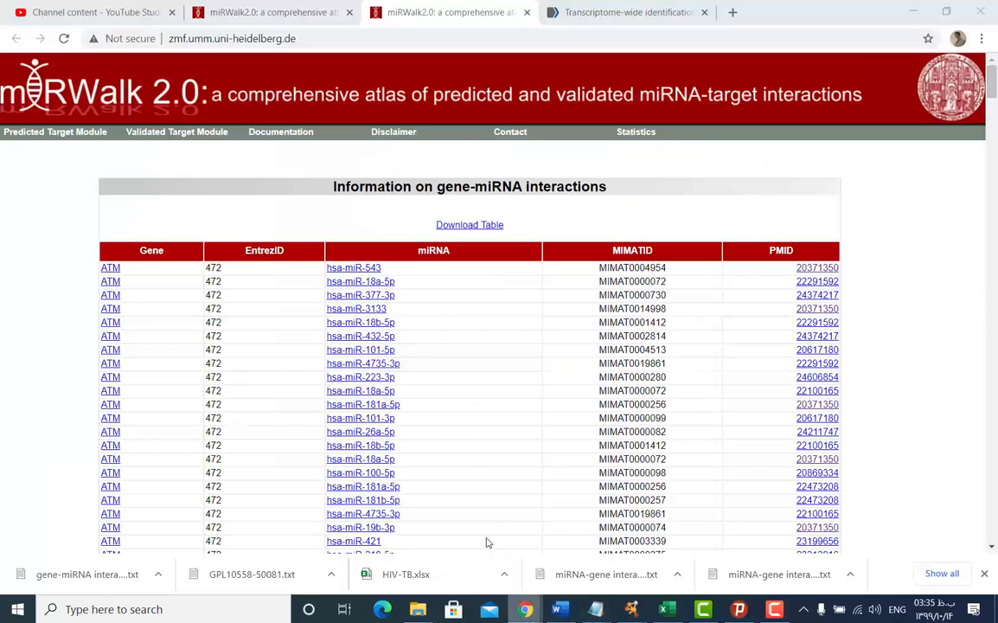
pyautogui.moveTo(156, 134)
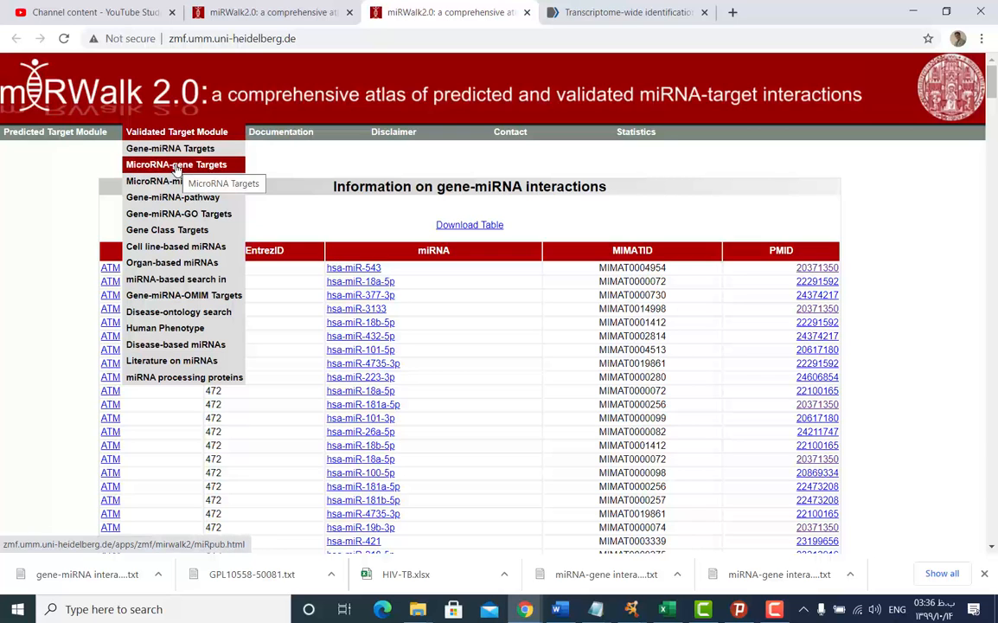
pyautogui.click(175, 165)
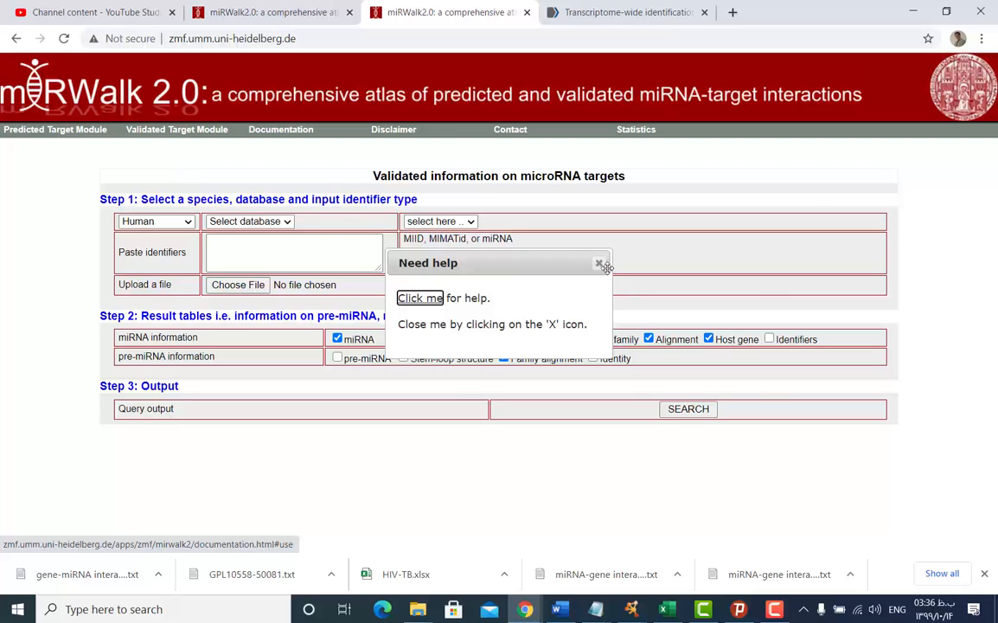
# Step: Dismiss the help message and close the Gene list and miRNA-gene interactions (1) Notepad files, discarding unsaved changes
pyautogui.click(599, 263)
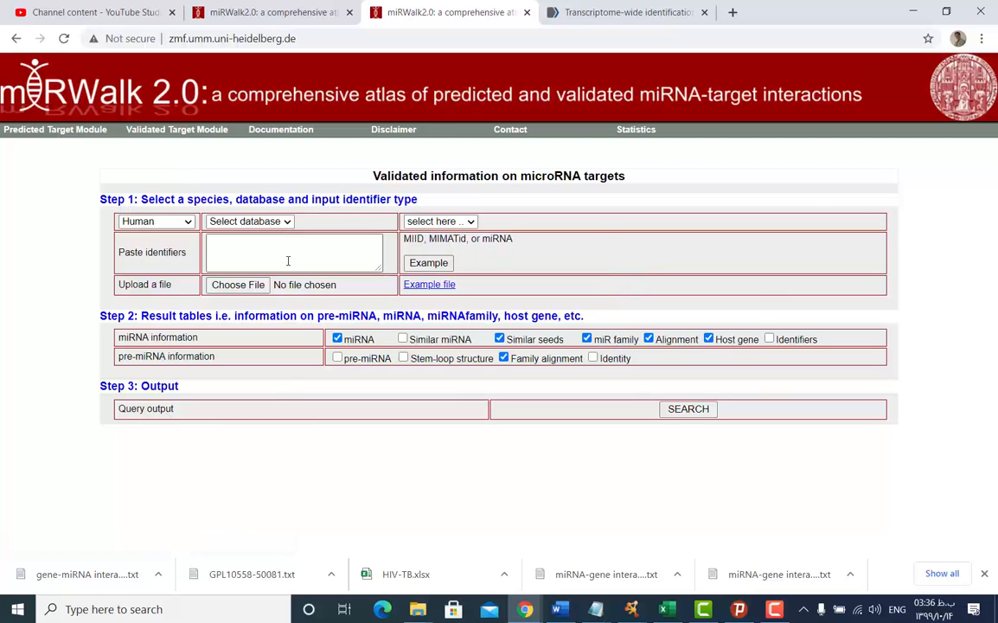
pyautogui.click(595, 609)
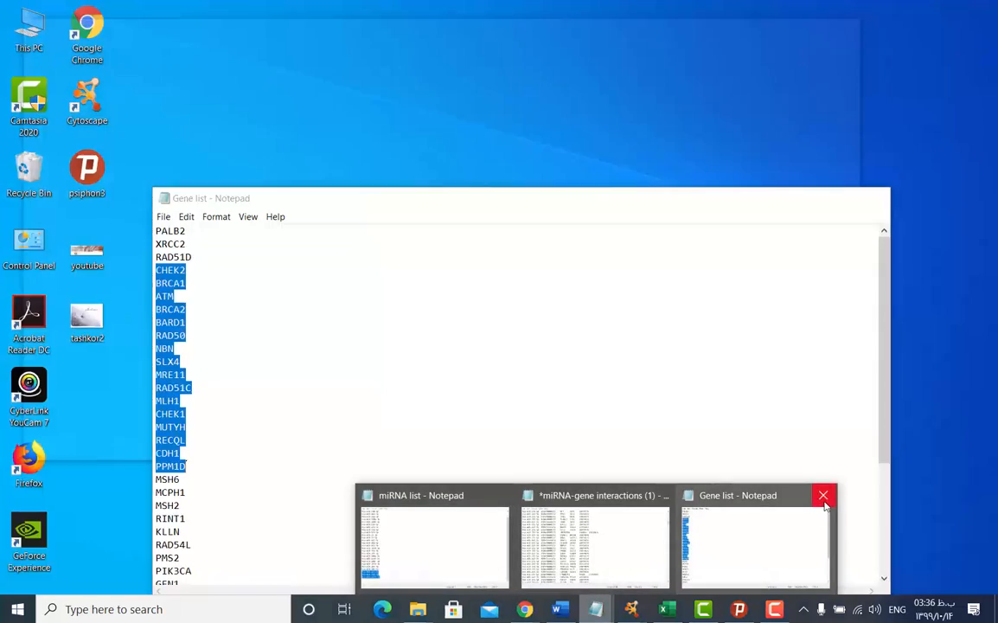
pyautogui.click(824, 504)
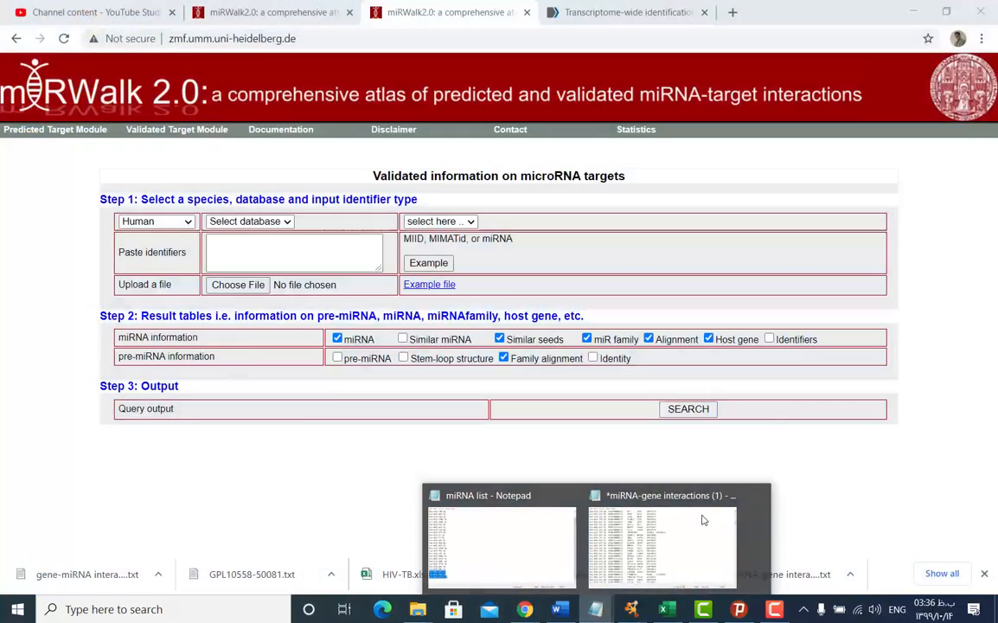
pyautogui.click(701, 522)
pyautogui.moveTo(197, 296); pyautogui.dragTo(197, 361)
pyautogui.click(873, 198)
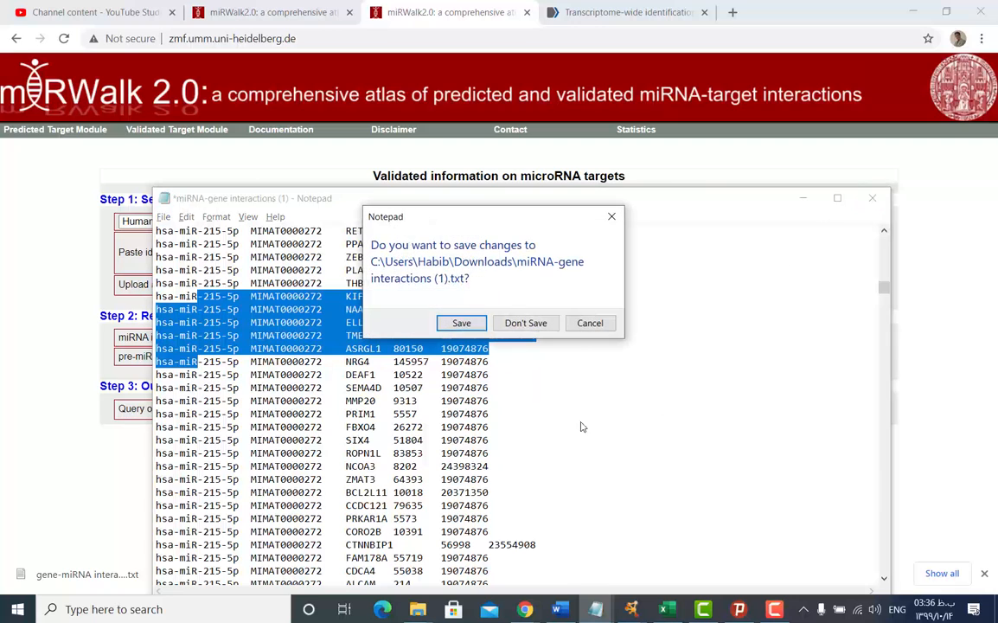
pyautogui.click(525, 323)
# Step: Open the miRNA list file from the miRWalk2.0 folder, copy hsa-miR-149-5p through hsa-miR-19b-3p, and return to Chrome
pyautogui.moveTo(418, 609)
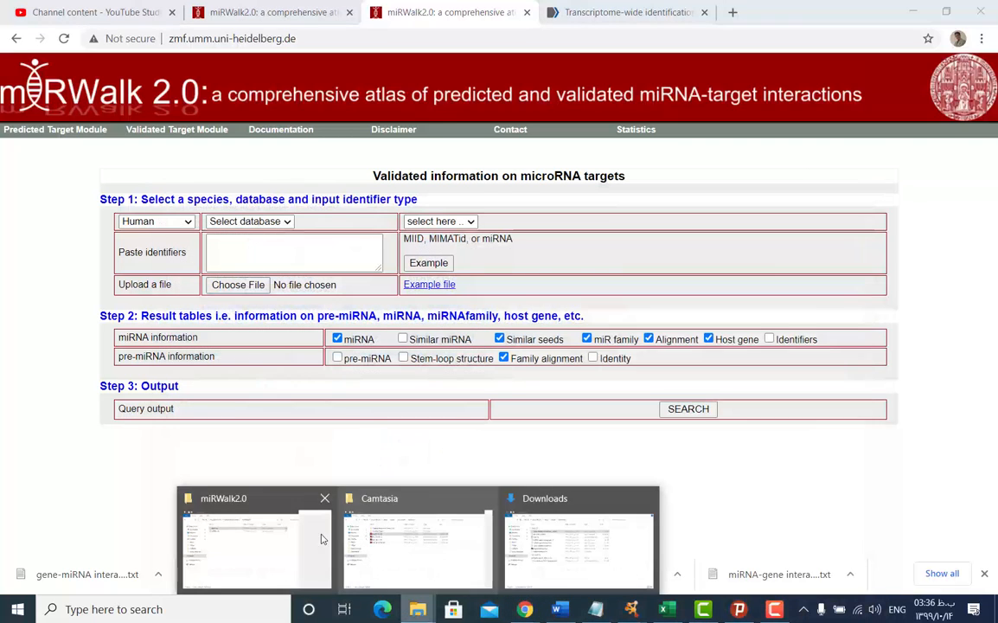
pyautogui.click(321, 539)
pyautogui.doubleClick(512, 207)
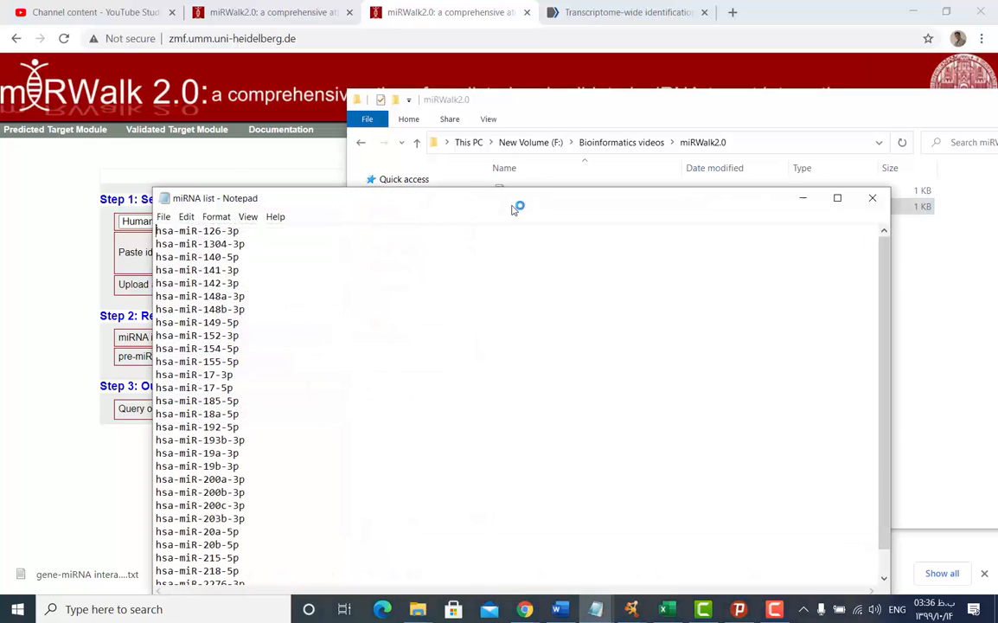
pyautogui.moveTo(157, 322); pyautogui.dragTo(281, 462)
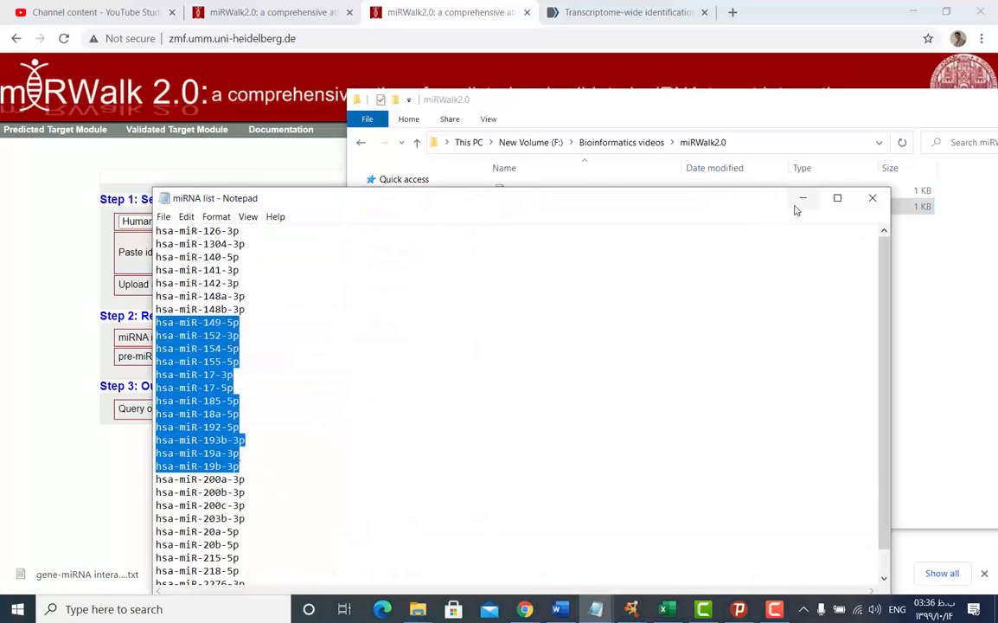
pyautogui.click(39, 299)
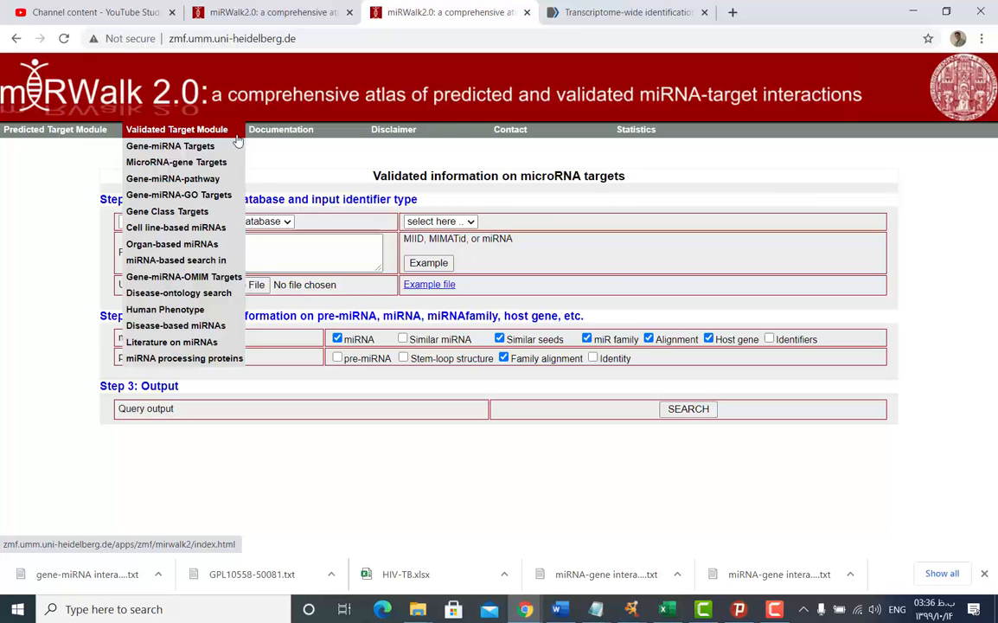
# Step: Reopen the validated MicroRNA-gene Targets form, paste the copied miRNAs as identifiers, and dismiss the help message
pyautogui.moveTo(76, 130)
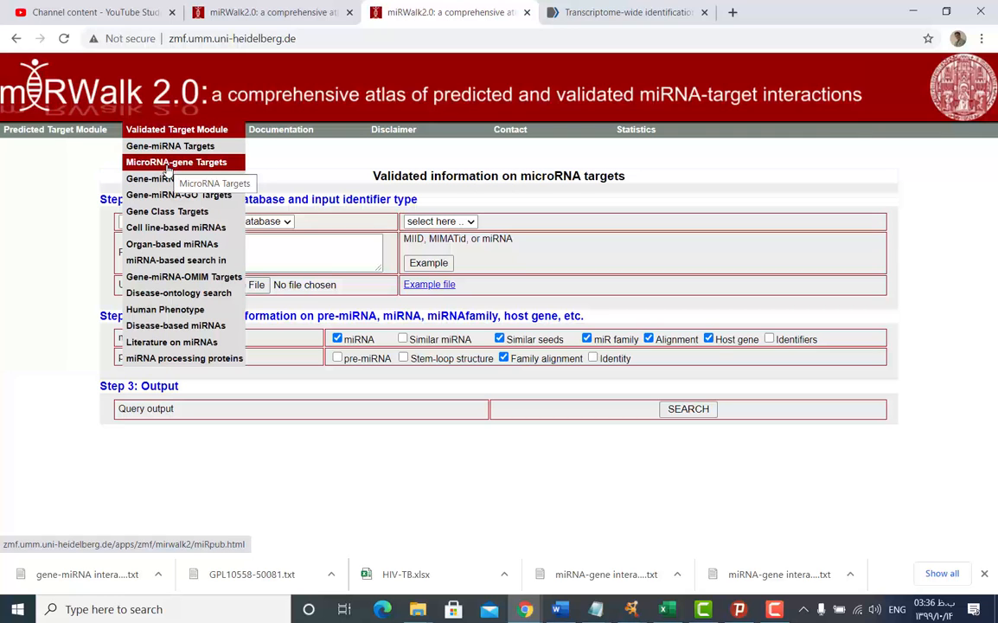
pyautogui.click(169, 162)
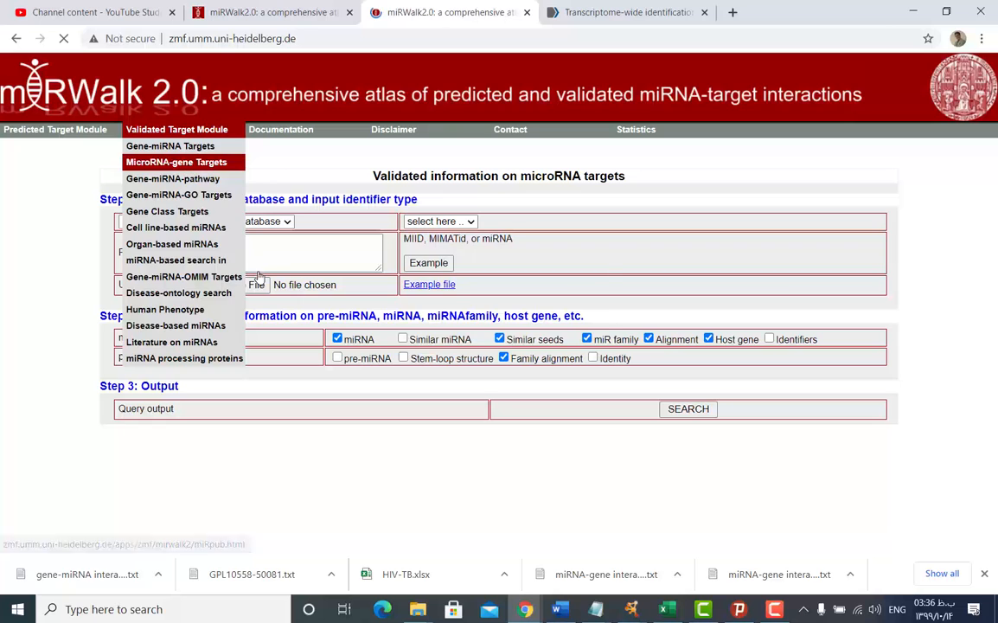
pyautogui.click(217, 242)
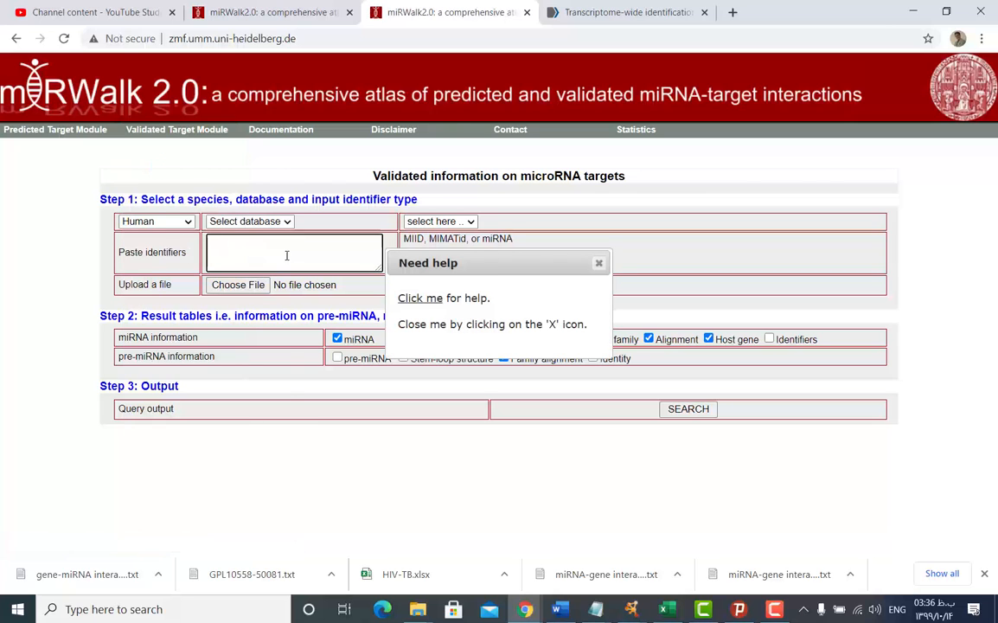
pyautogui.hotkey('ctrl', 'v')
pyautogui.click(597, 263)
pyautogui.click(302, 255)
pyautogui.scroll(3, 305, 256)
pyautogui.scroll(-3, 305, 255)
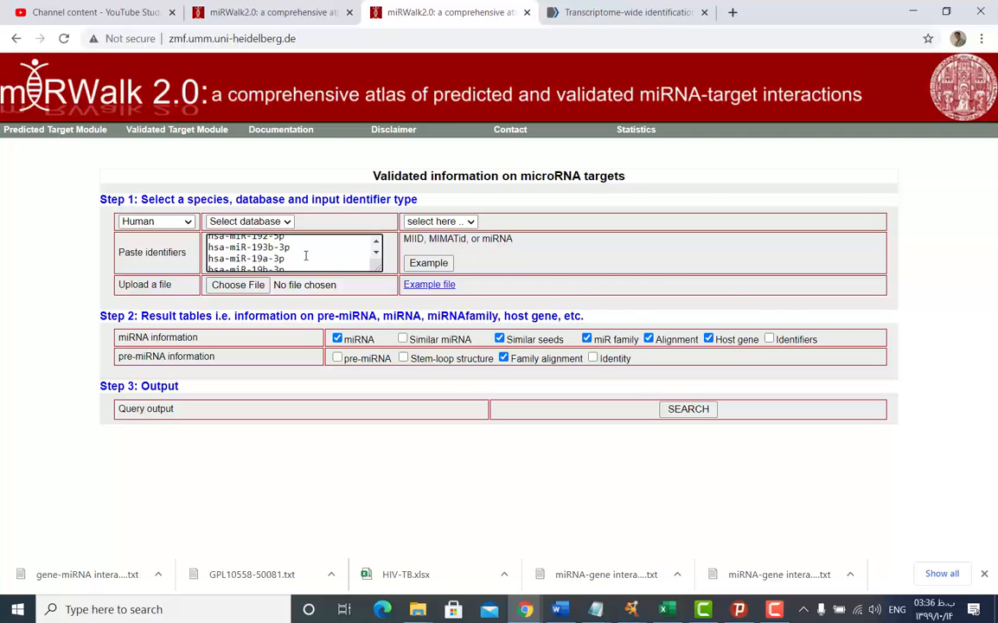
pyautogui.write(',')
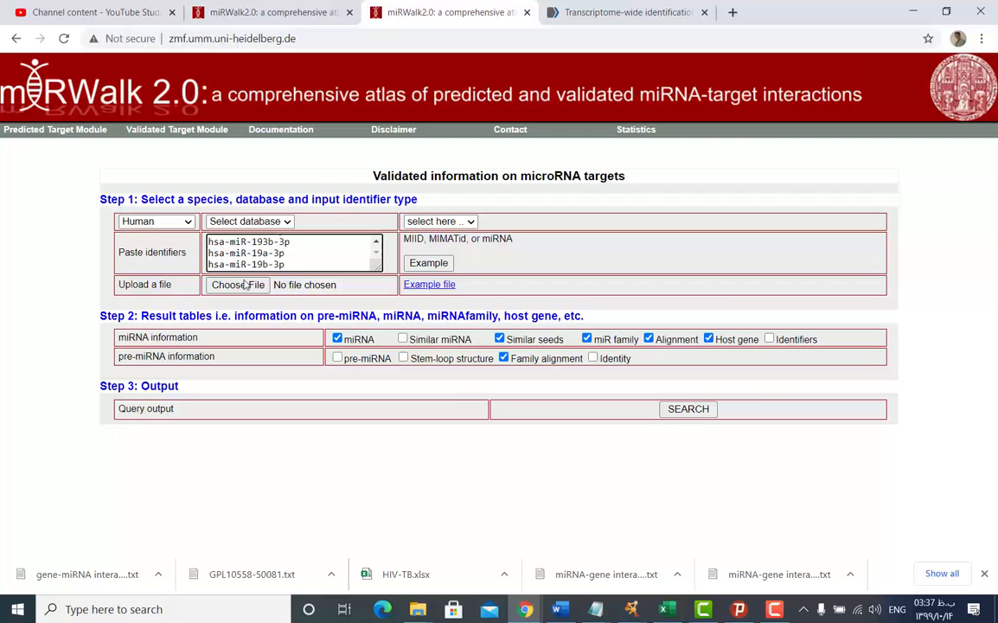
# Step: Set the query species to Human and the database to miRBase
pyautogui.click(181, 222)
pyautogui.click(142, 245)
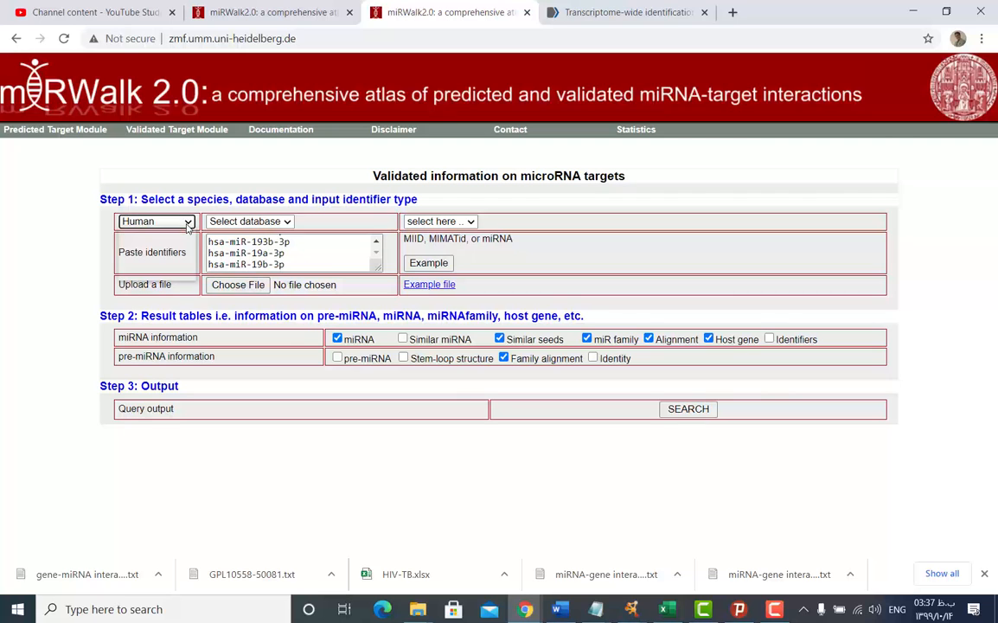
pyautogui.click(259, 222)
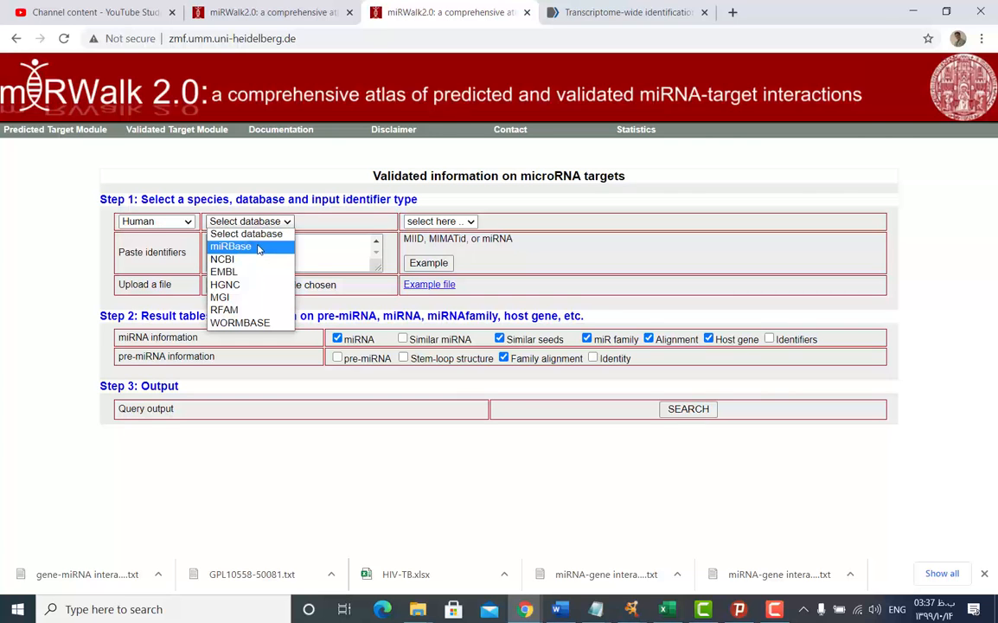
pyautogui.click(257, 247)
# Step: Check the naming format of the pasted identifiers at the first entry, hsa-miR-149-5p
pyautogui.hotkey('ctrl', 'a')
pyautogui.hotkey('ctrl', 'v')
pyautogui.doubleClick(260, 242)
pyautogui.tripleClick(259, 242)
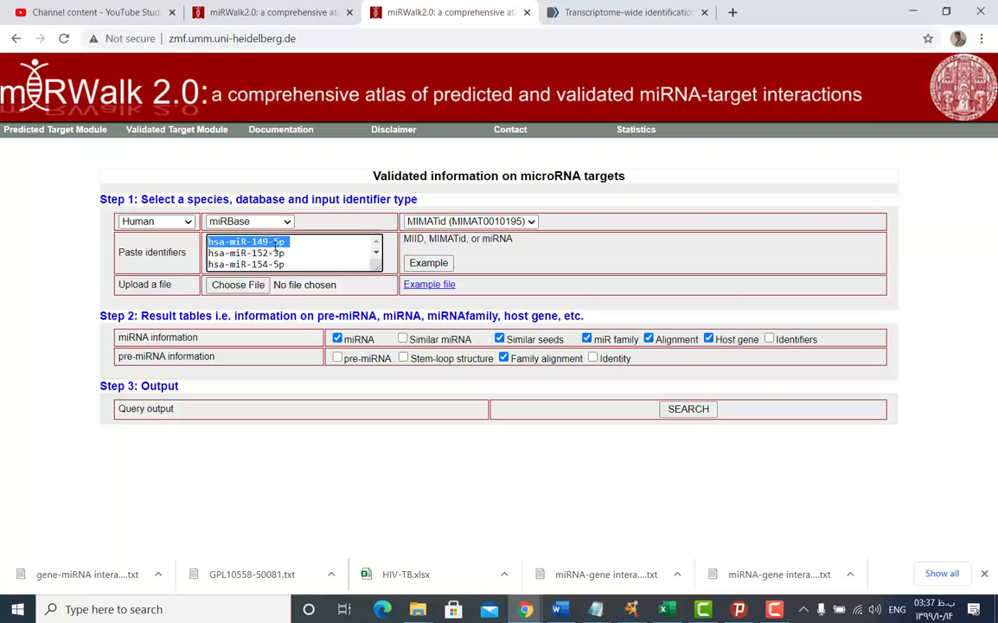
pyautogui.click(275, 244)
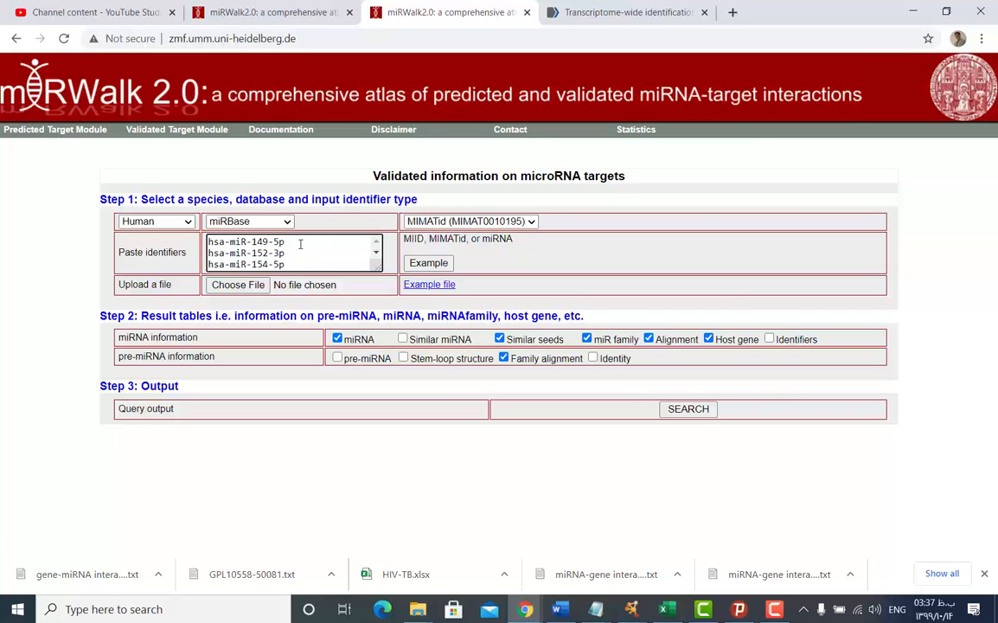
pyautogui.moveTo(303, 245); pyautogui.dragTo(207, 242)
pyautogui.click(310, 251)
# Step: Run the search with the identifier type MiRNA (hsa-miR-1) and open the validated miRNA-target interactions table
pyautogui.click(471, 221)
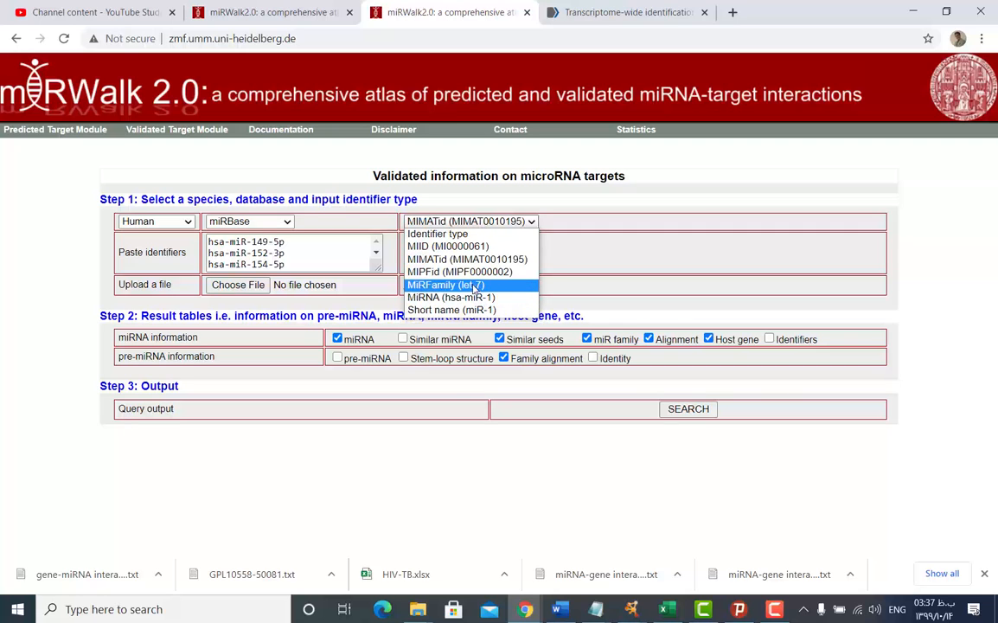
pyautogui.click(446, 299)
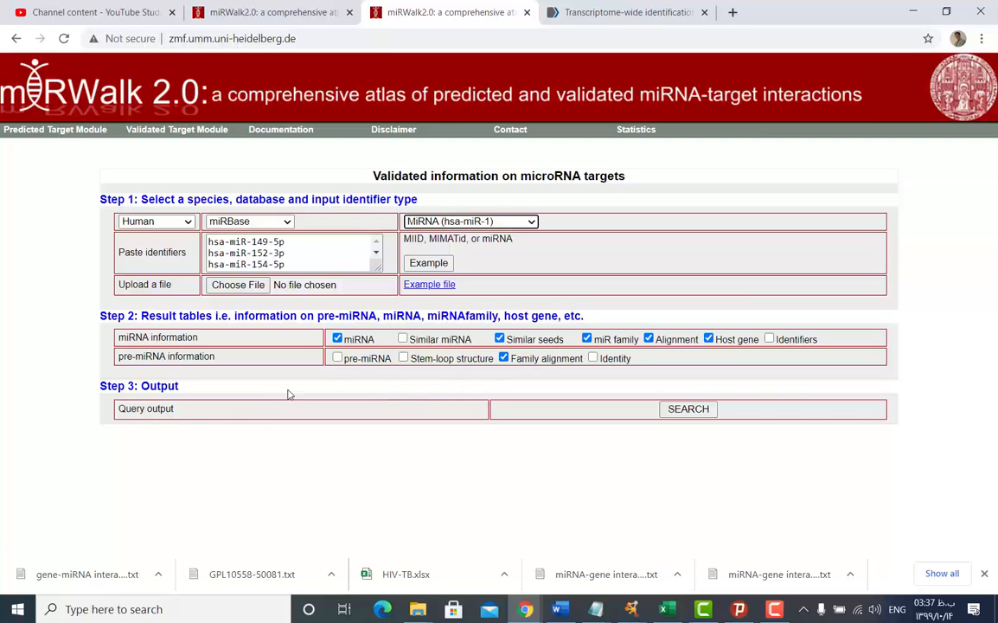
pyautogui.click(684, 412)
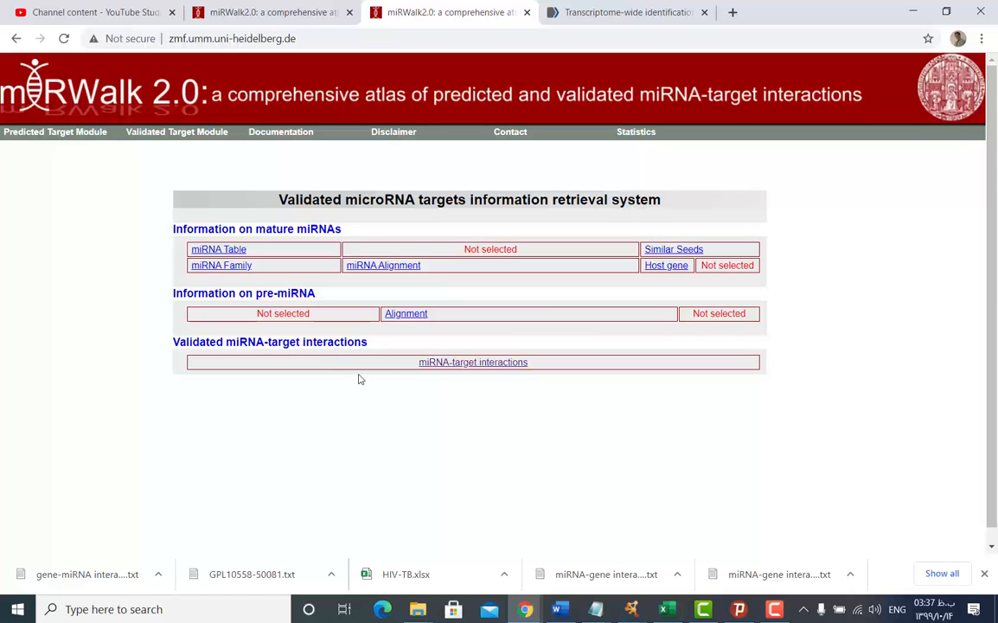
pyautogui.click(482, 363)
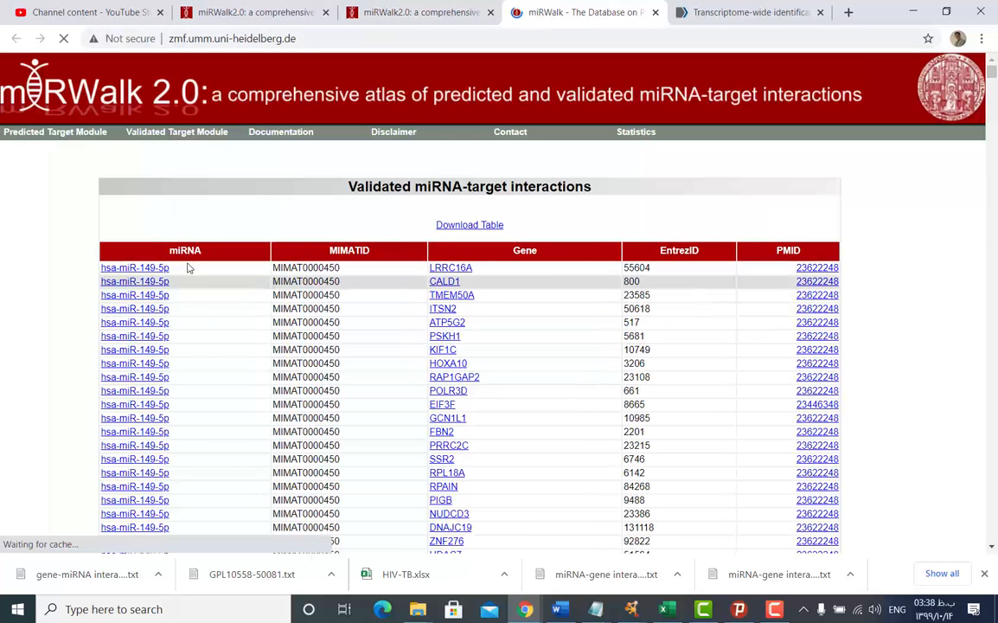
# Step: Examine the miRNA, MIMATID, gene and EntrezID columns in the first row of the interactions table
pyautogui.moveTo(175, 269); pyautogui.dragTo(102, 269)
pyautogui.click(357, 262)
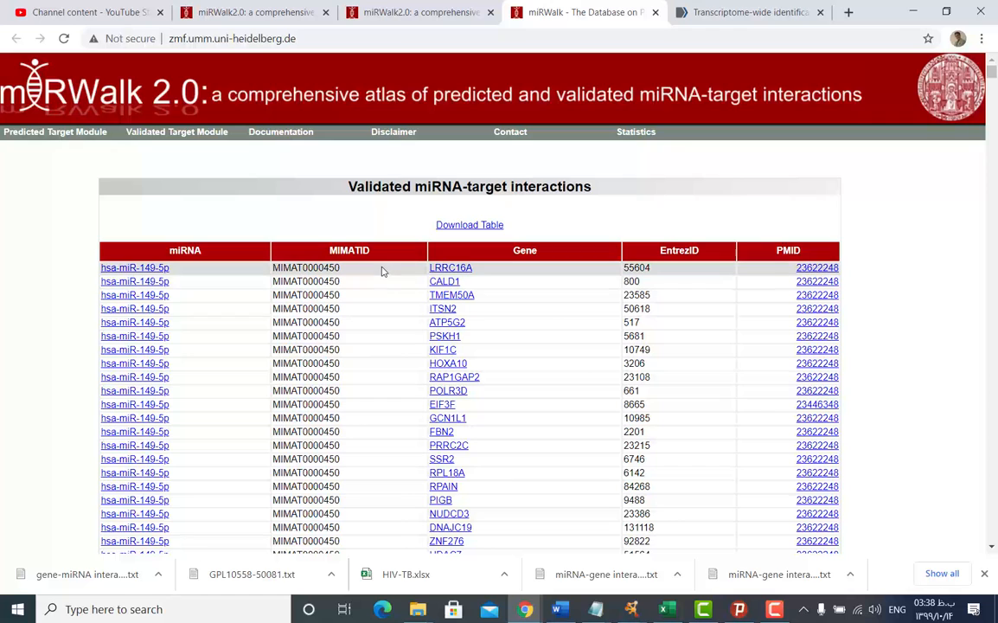
pyautogui.moveTo(478, 269); pyautogui.dragTo(426, 279)
pyautogui.click(481, 276)
pyautogui.moveTo(654, 272)
pyautogui.mouseDown()
pyautogui.moveTo(623, 272)
pyautogui.moveTo(642, 270)
pyautogui.mouseUp()
pyautogui.click(680, 273)
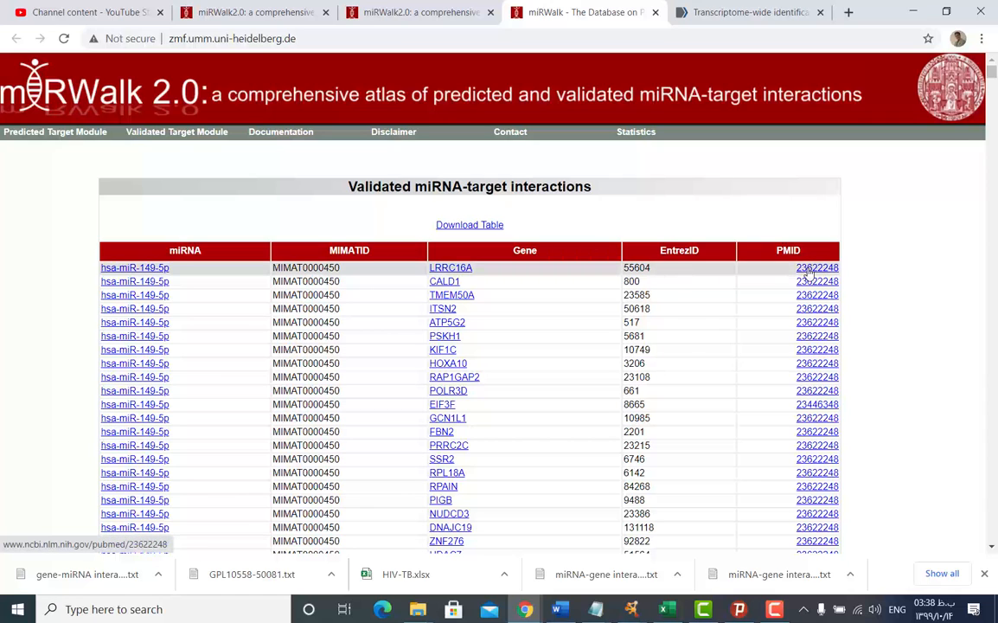
# Step: Open the first row's PubMed reference in a new tab, skim the article, and close it
pyautogui.rightClick(809, 273)
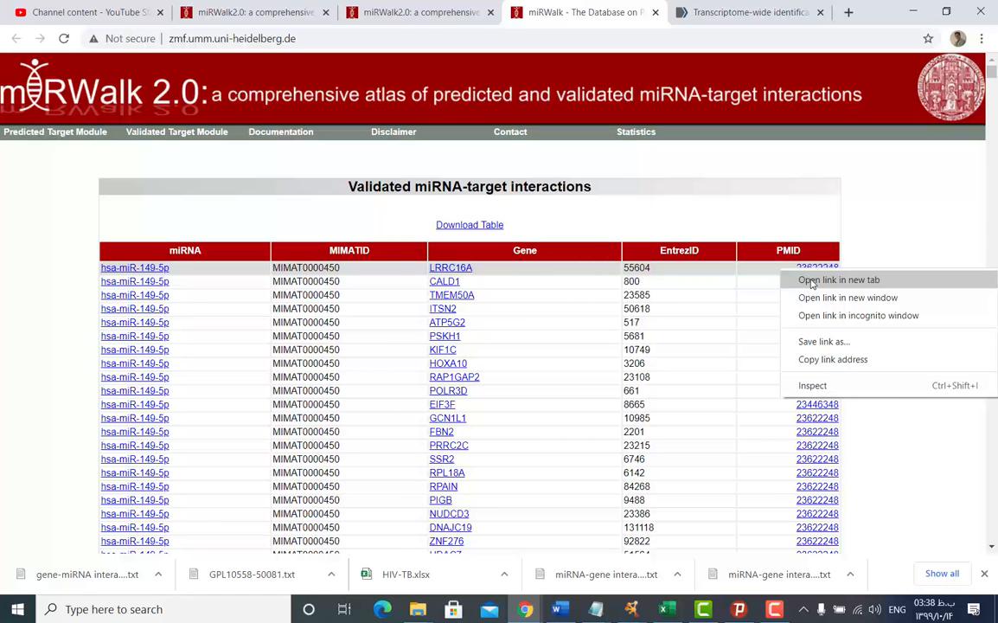
pyautogui.click(814, 281)
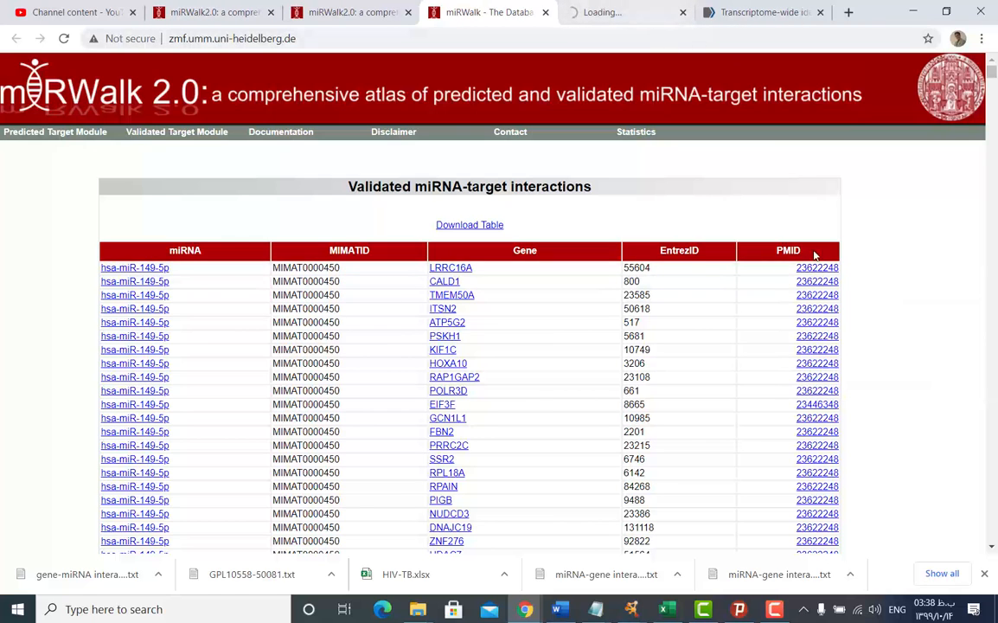
pyautogui.click(619, 17)
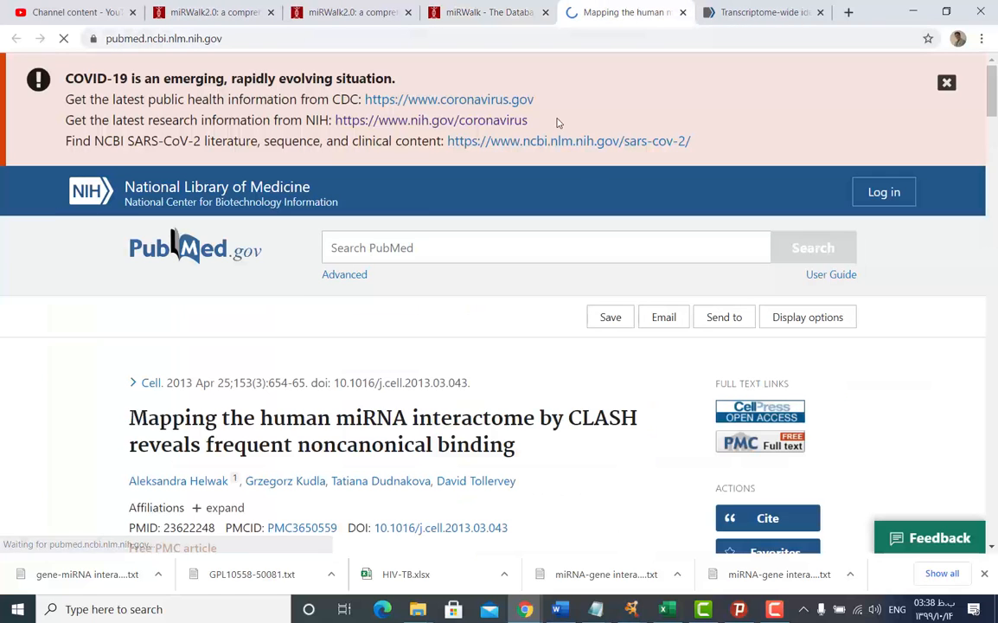
pyautogui.scroll(-3, 571, 297)
pyautogui.scroll(-5, 433, 300)
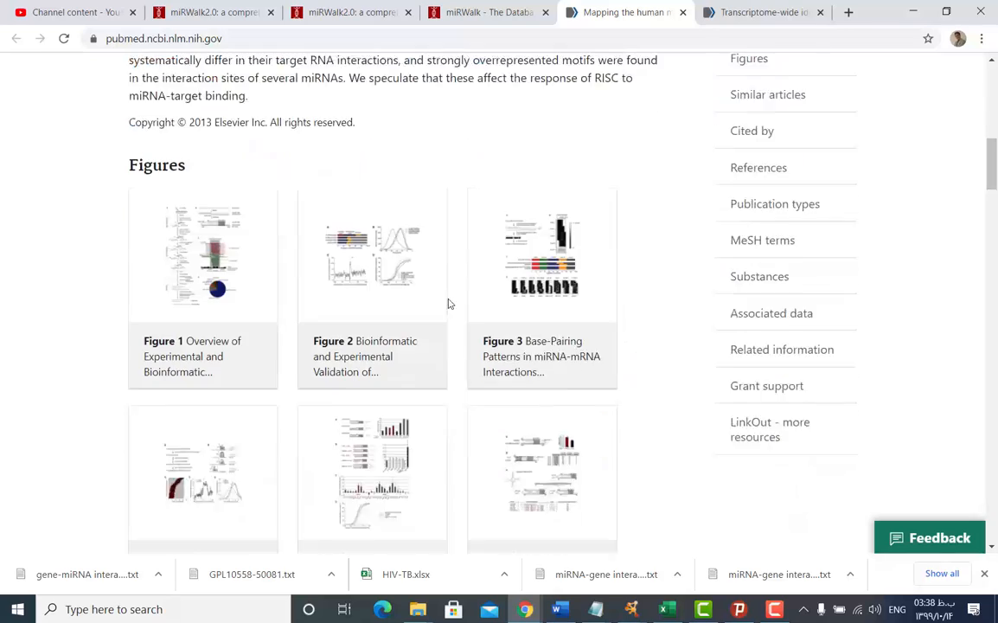
pyautogui.scroll(-1, 448, 303)
pyautogui.scroll(6, 592, 140)
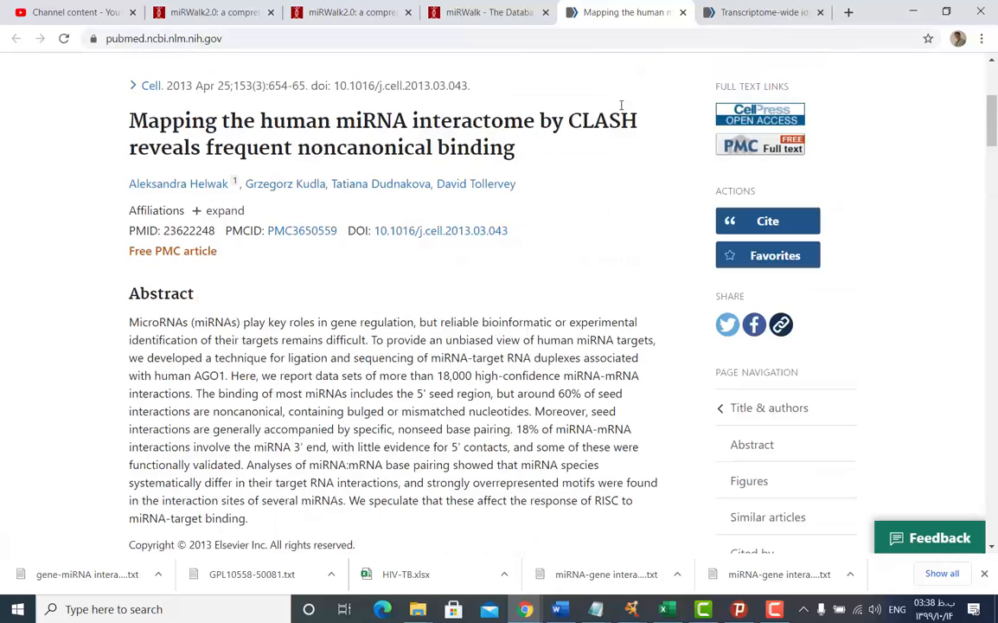
pyautogui.click(682, 12)
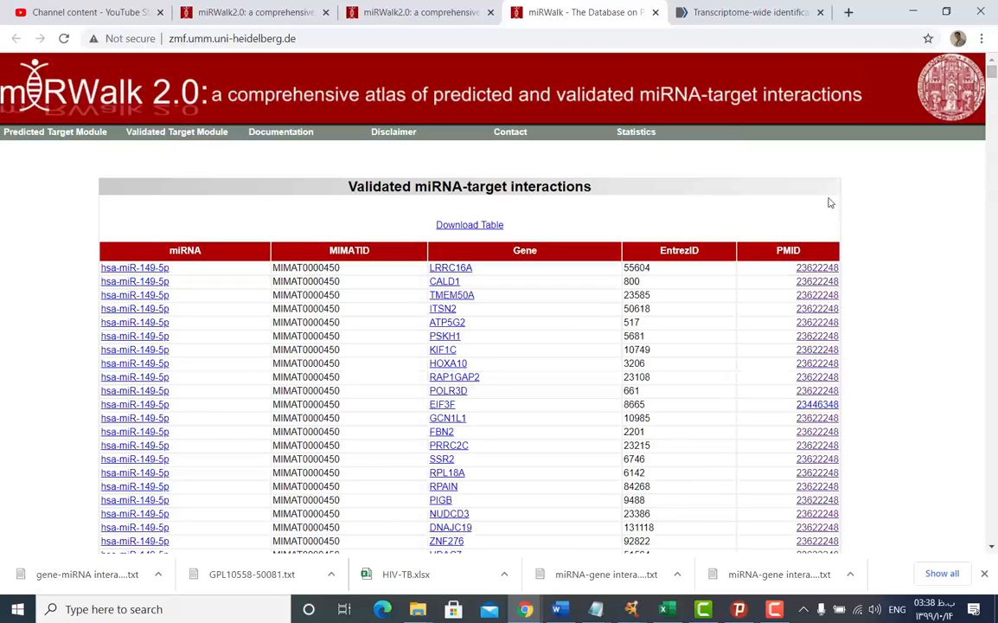
# Step: Download the validated miRNA-target interactions table and show the file in its folder
pyautogui.click(469, 227)
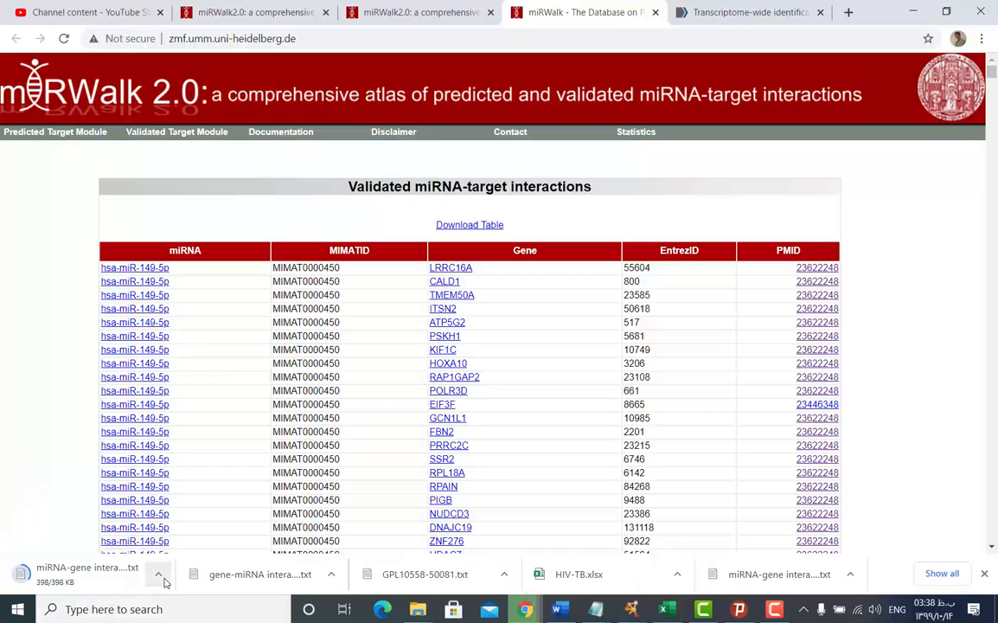
pyautogui.click(159, 575)
pyautogui.click(200, 525)
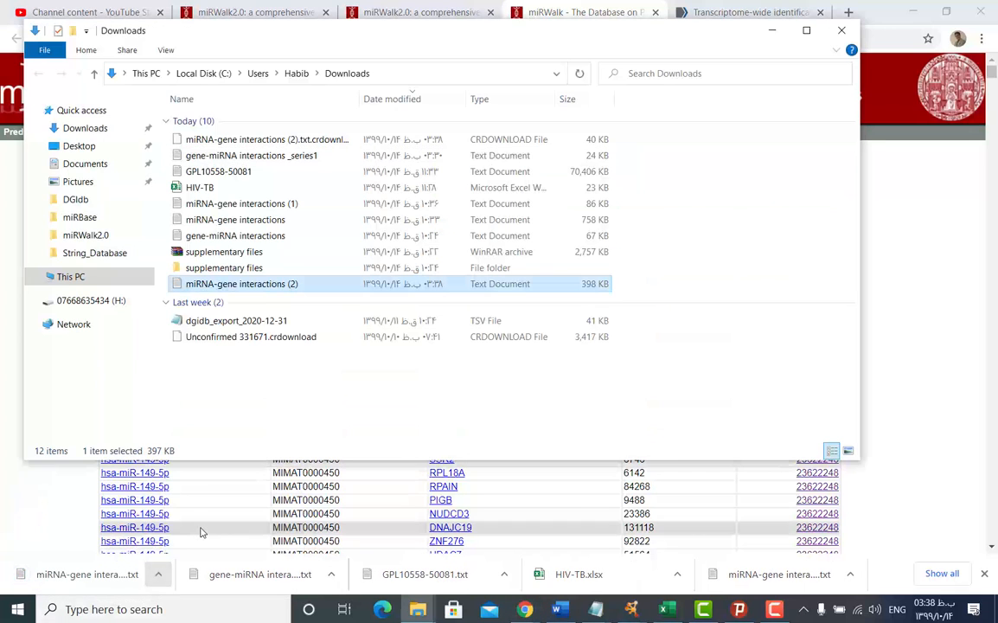
# Step: Rename the downloaded miRNA-gene interactions (2) file as miRNA-gene interactions -series1 and return to Chrome
pyautogui.click(281, 284)
pyautogui.click(288, 284)
pyautogui.press('BackSpace')
pyautogui.write('-series1')
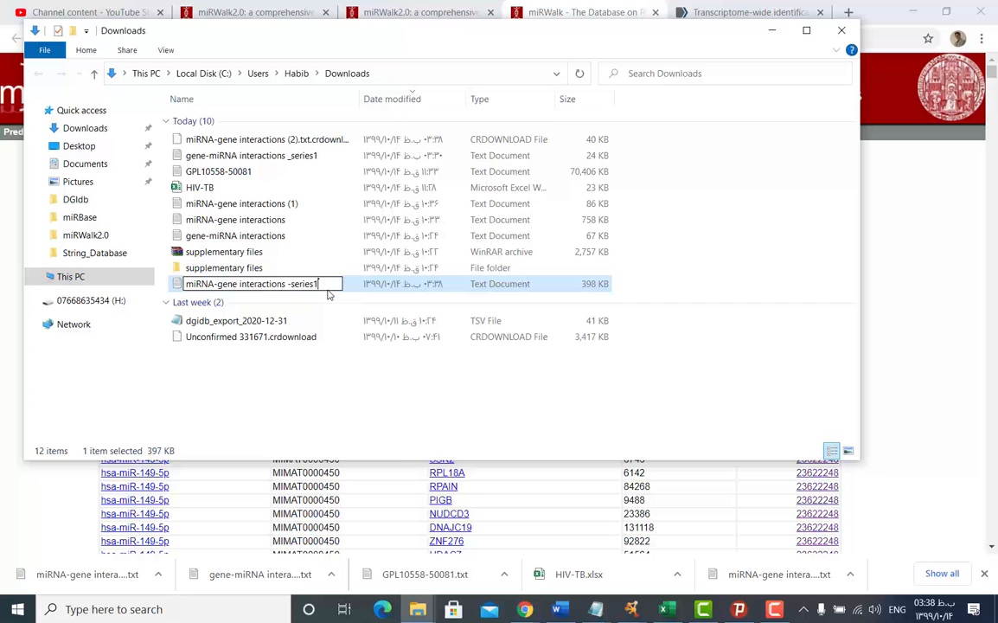
pyautogui.press('Return')
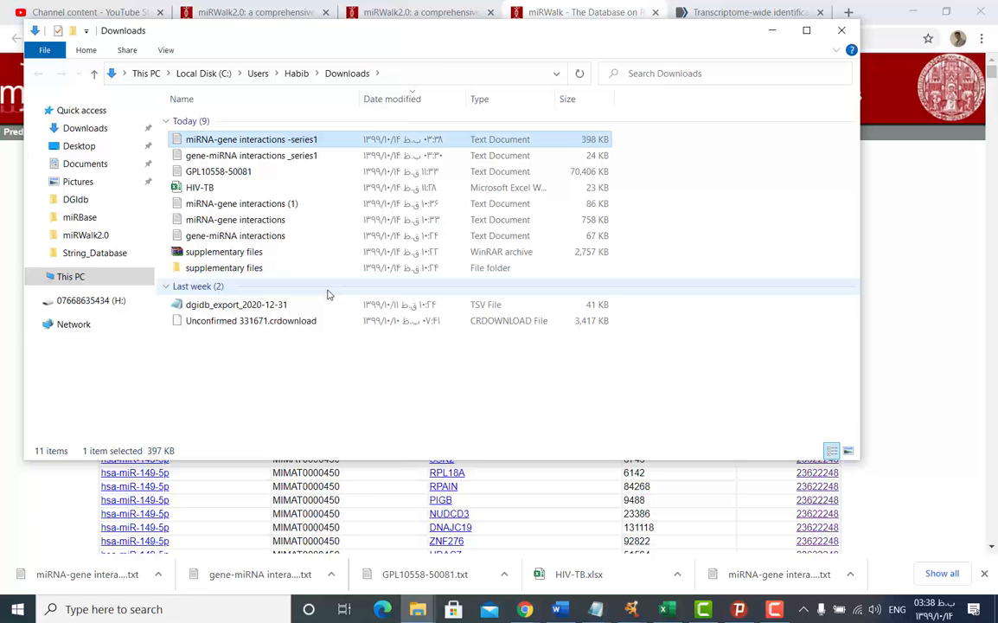
pyautogui.click(943, 332)
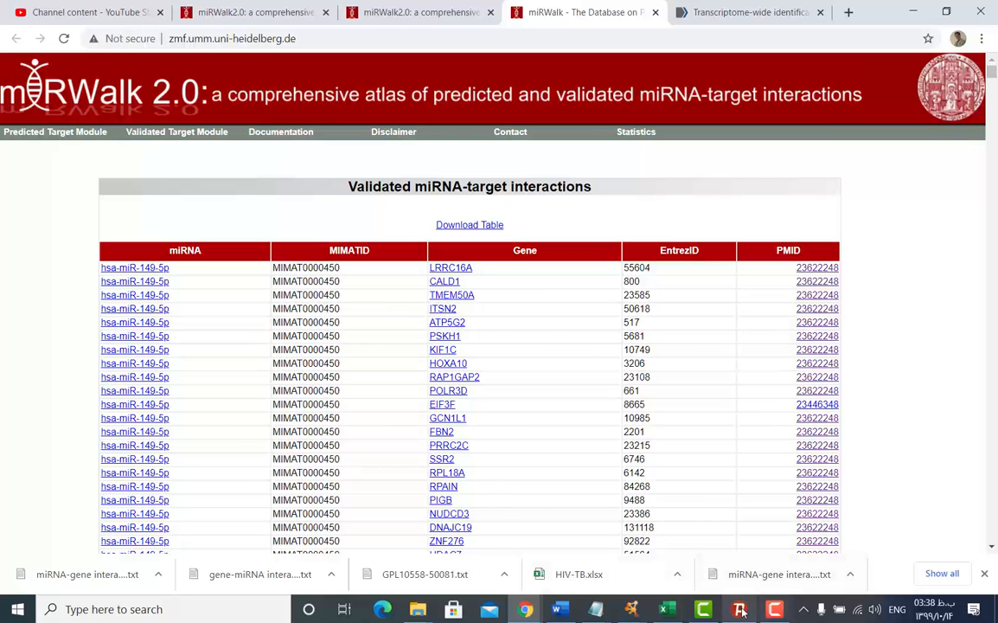
# Step: Switch to Cytoscape and load the miRNA-gene interactions -series1 file from Downloads as a new network import
pyautogui.click(631, 608)
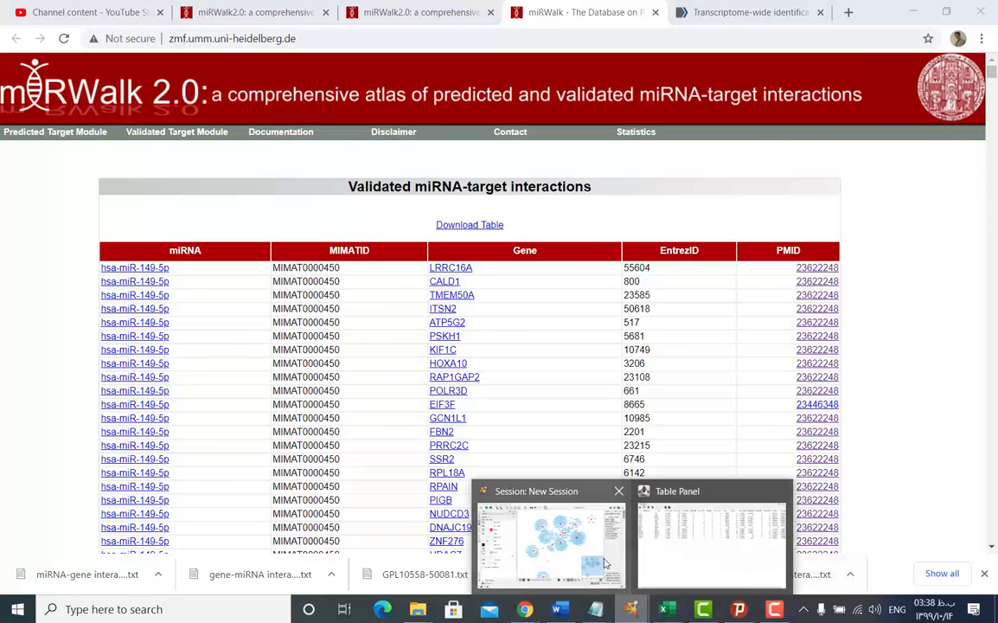
pyautogui.click(605, 564)
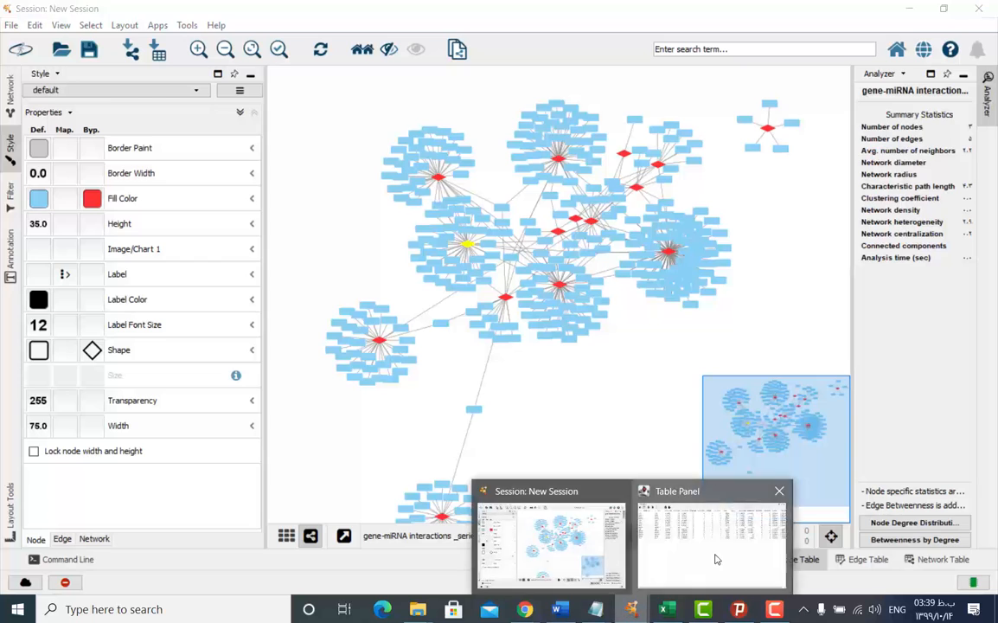
pyautogui.click(715, 558)
pyautogui.click(950, 27)
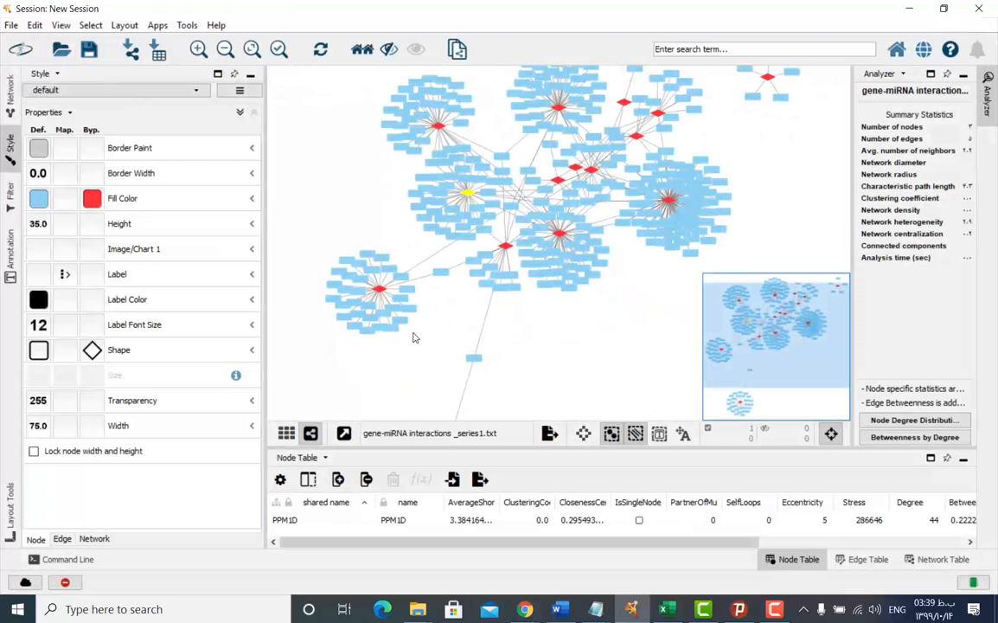
pyautogui.click(11, 26)
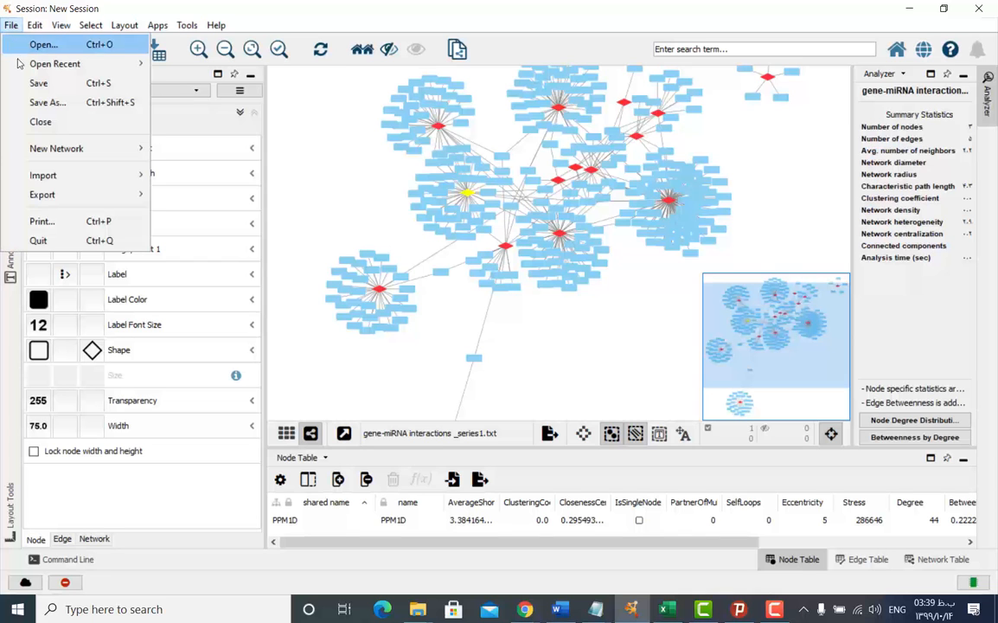
pyautogui.moveTo(47, 179)
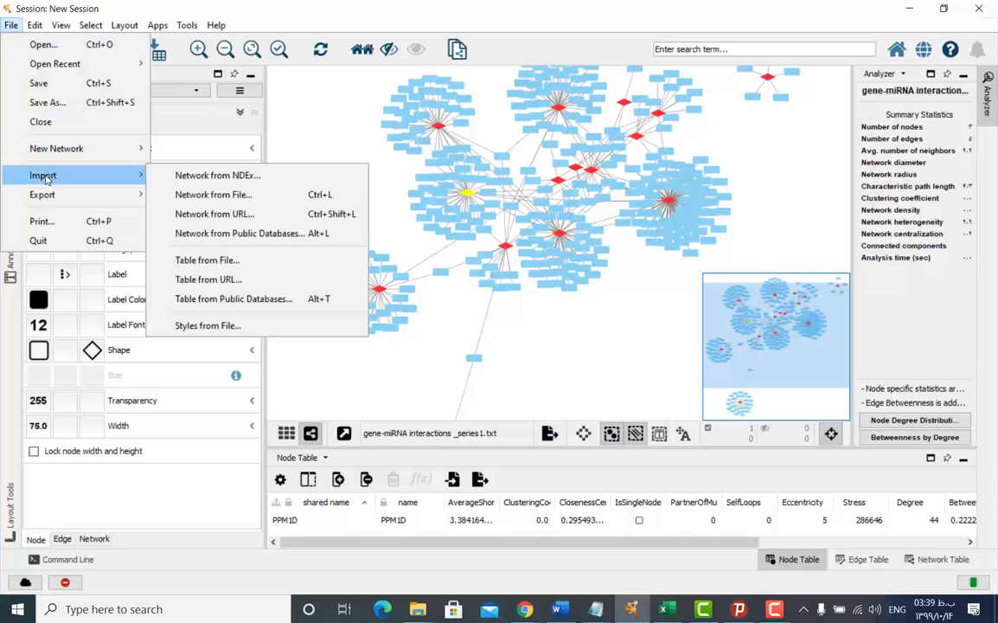
pyautogui.click(247, 199)
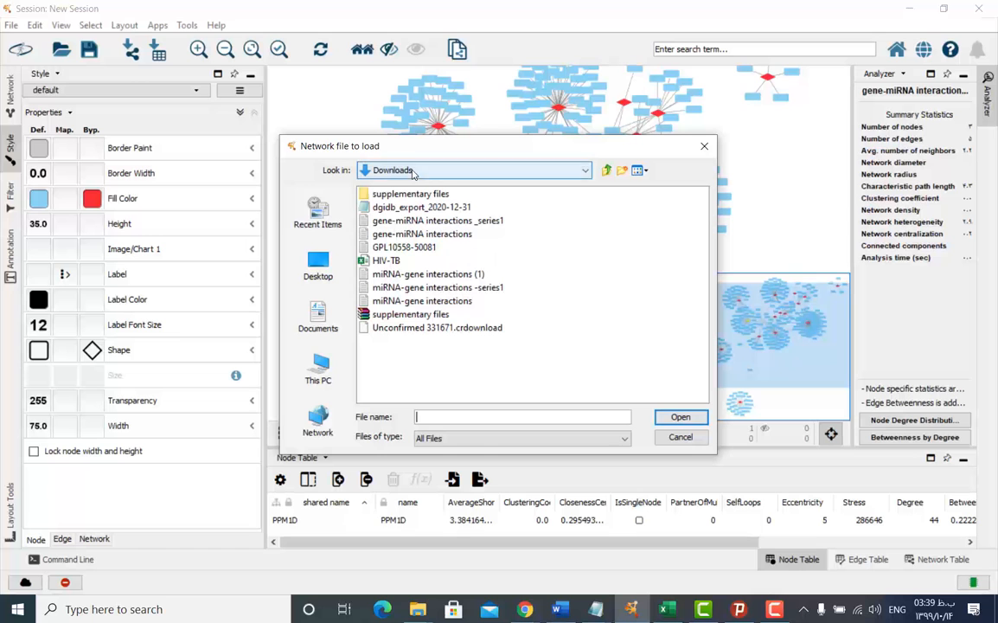
pyautogui.click(460, 288)
pyautogui.doubleClick(460, 292)
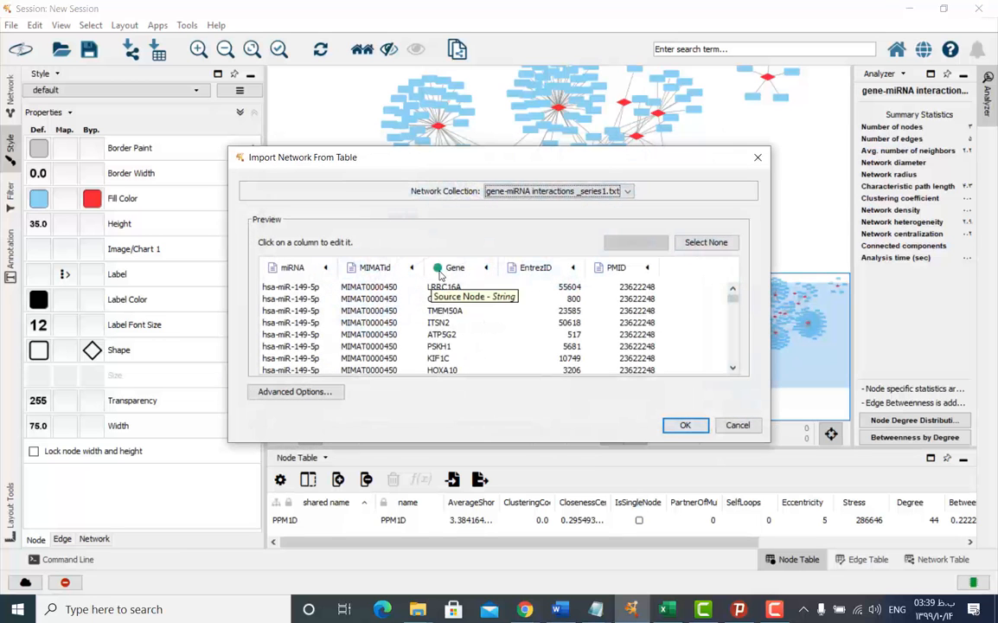
# Step: Import the network with the miRNA column as source node and the Gene column as target node
pyautogui.click(300, 268)
pyautogui.click(316, 336)
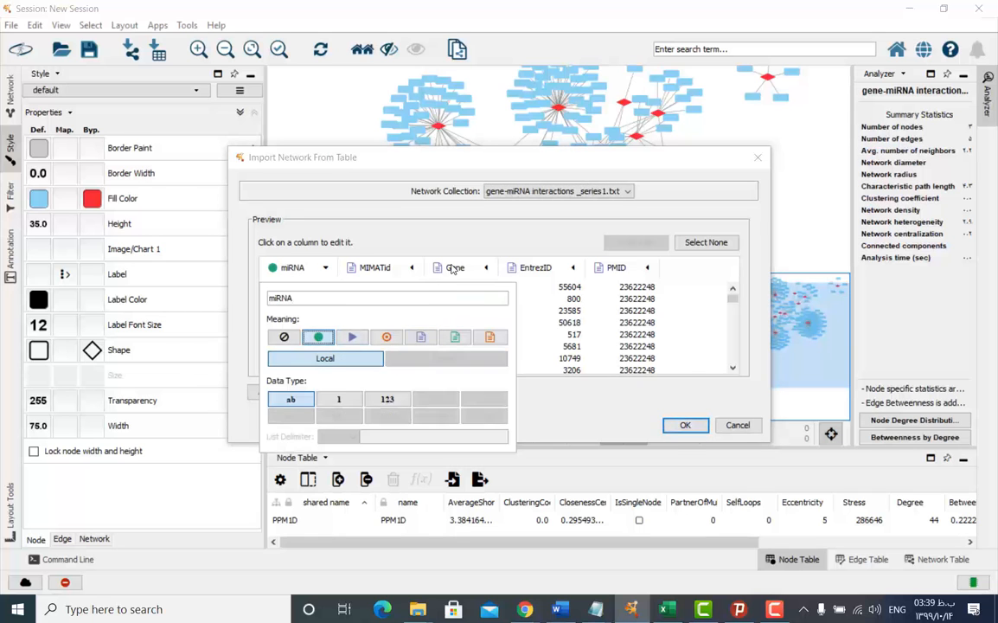
pyautogui.click(452, 267)
pyautogui.click(552, 337)
pyautogui.click(702, 428)
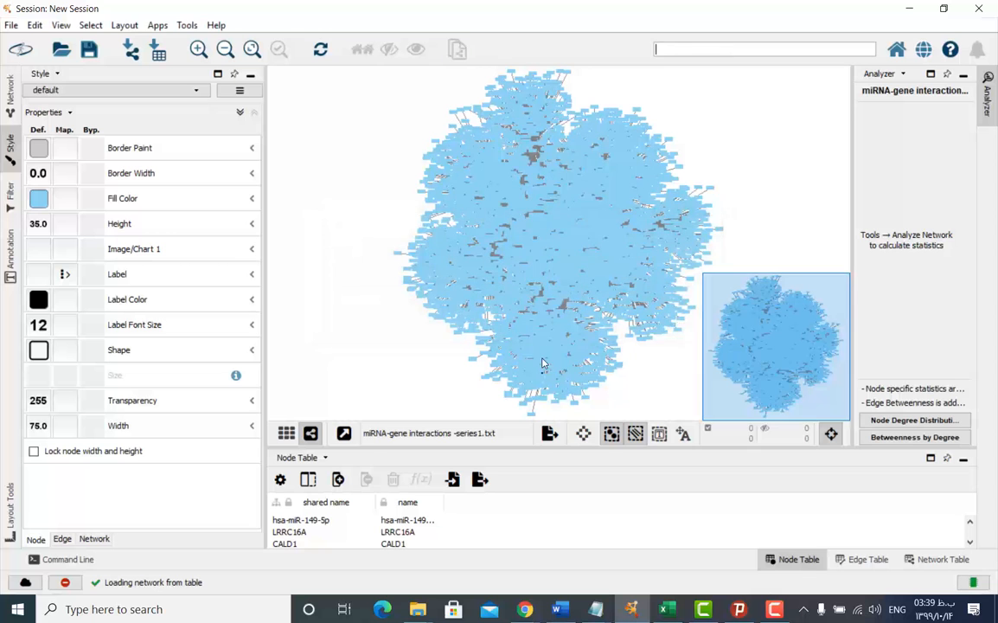
pyautogui.scroll(4, 396, 292)
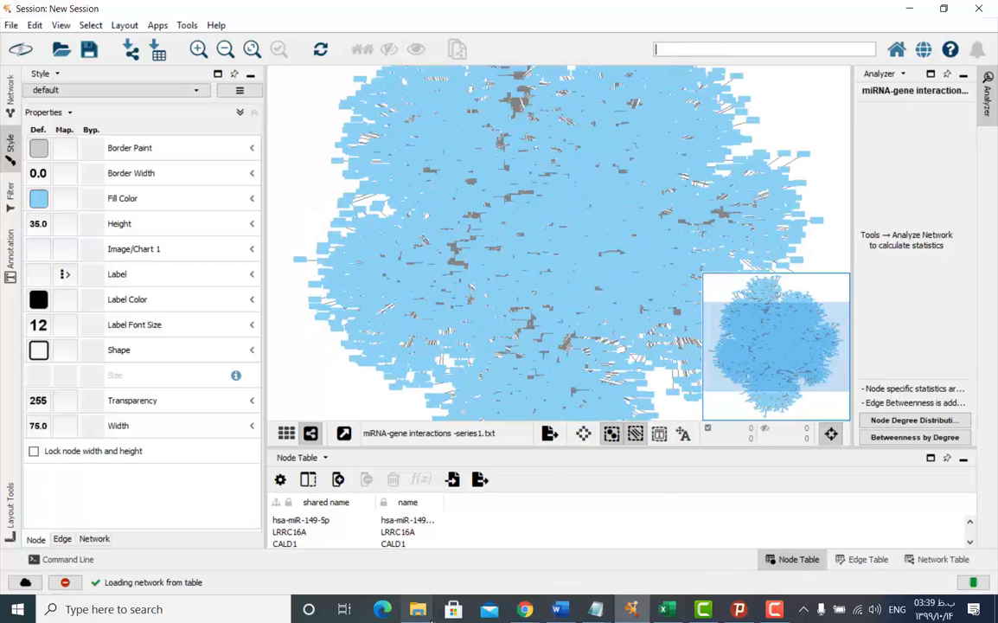
# Step: Open the miRNA-gene interactions -series1 text file from Downloads, check it against the miRNA list, and close it
pyautogui.moveTo(418, 616)
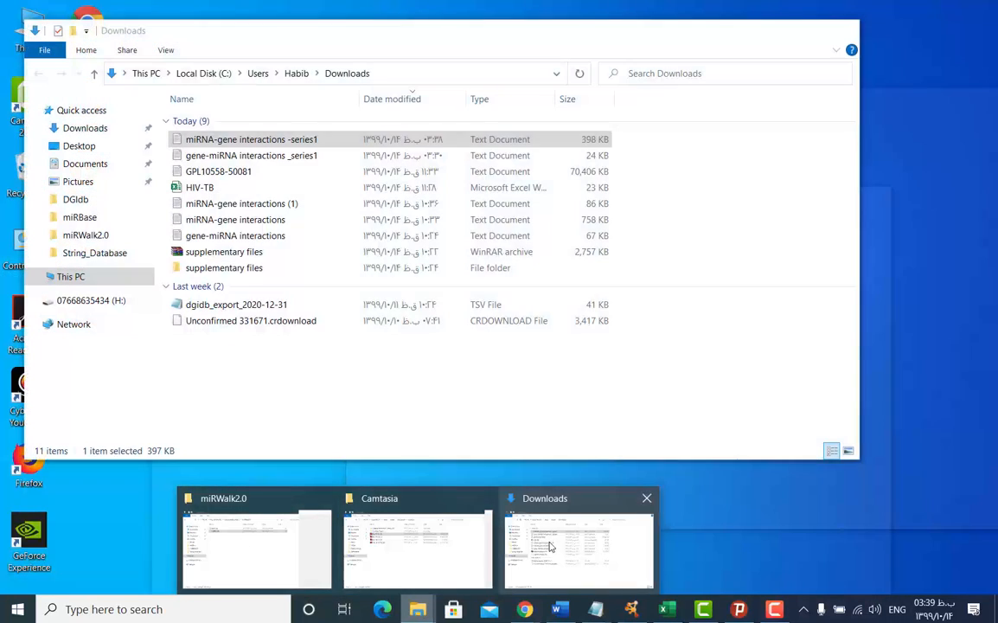
pyautogui.click(498, 493)
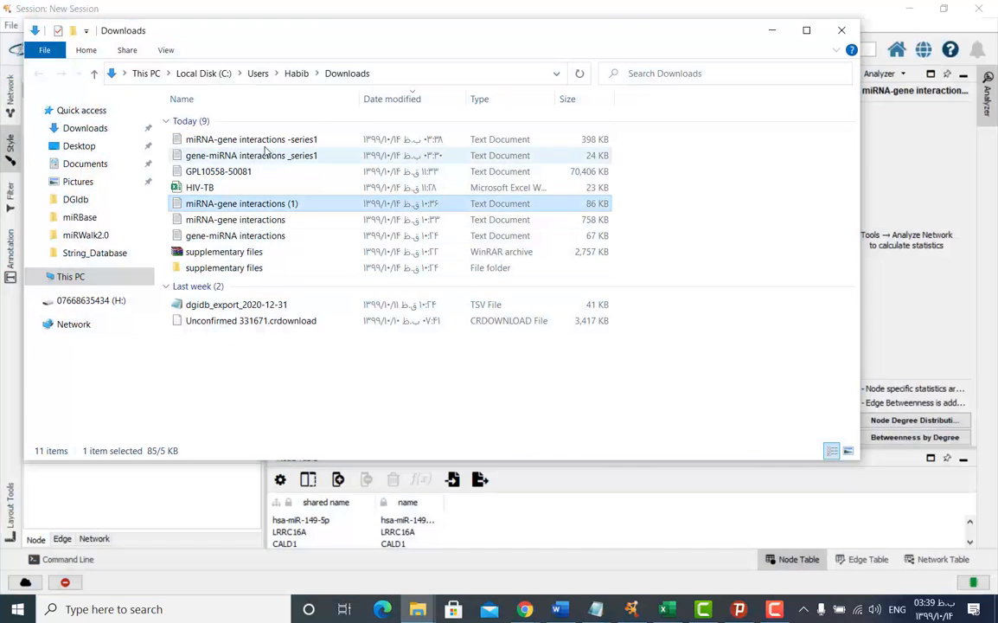
pyautogui.doubleClick(269, 145)
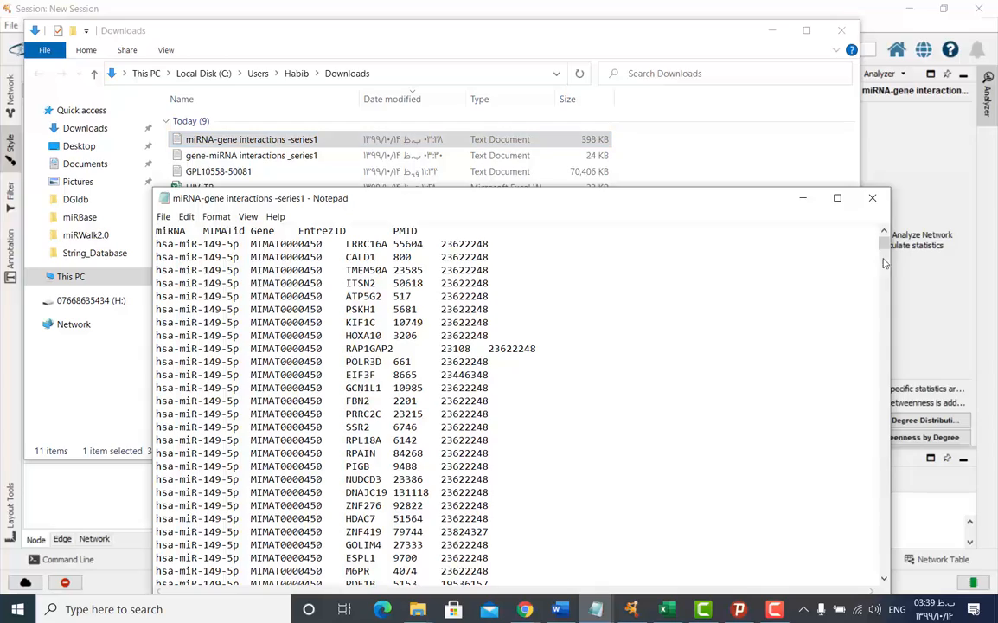
pyautogui.moveTo(883, 247)
pyautogui.mouseDown()
pyautogui.moveTo(873, 577)
pyautogui.moveTo(882, 242)
pyautogui.mouseUp()
pyautogui.click(573, 568)
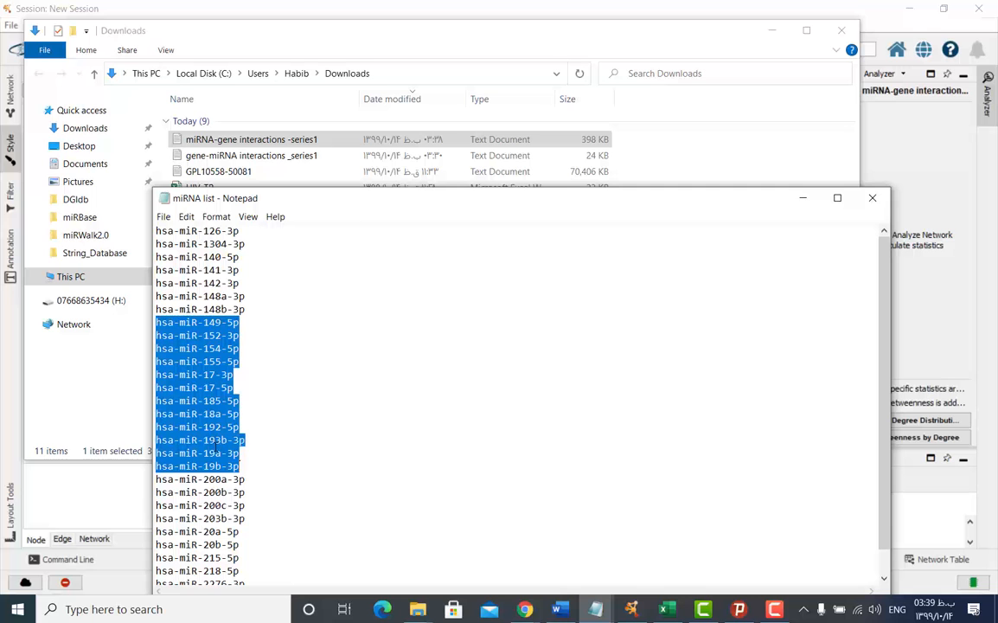
pyautogui.click(799, 203)
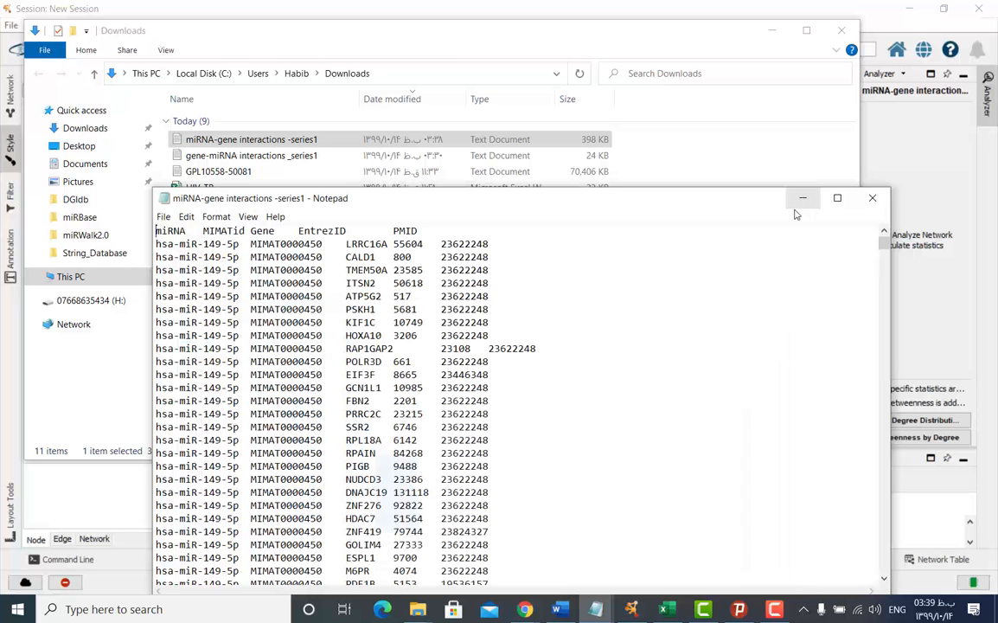
pyautogui.click(884, 205)
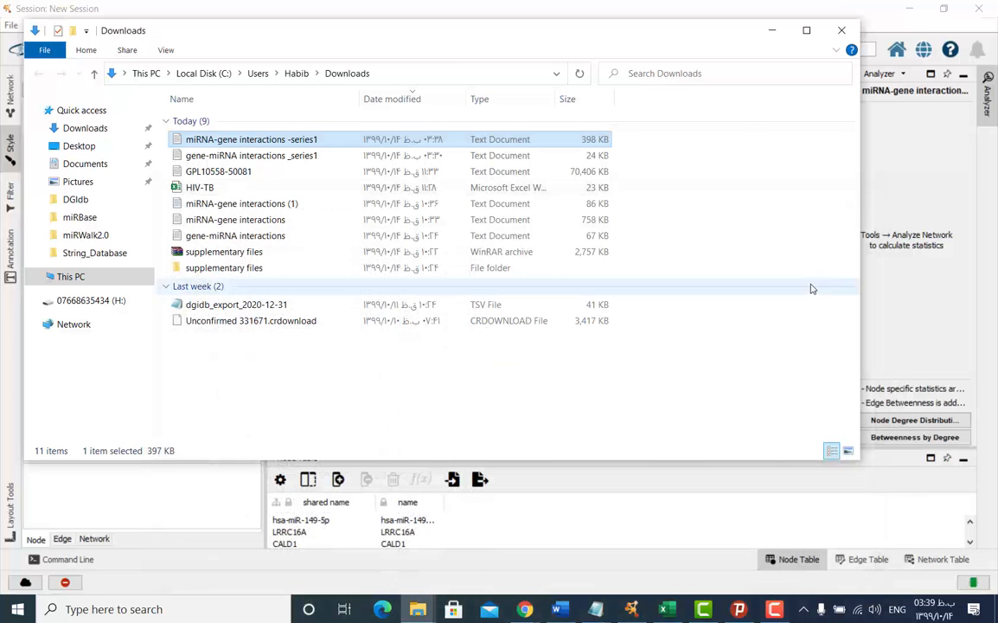
# Step: Return to Cytoscape and inspect the imported miRNA-gene network both up close and from a distance
pyautogui.scroll(3, 481, 307)
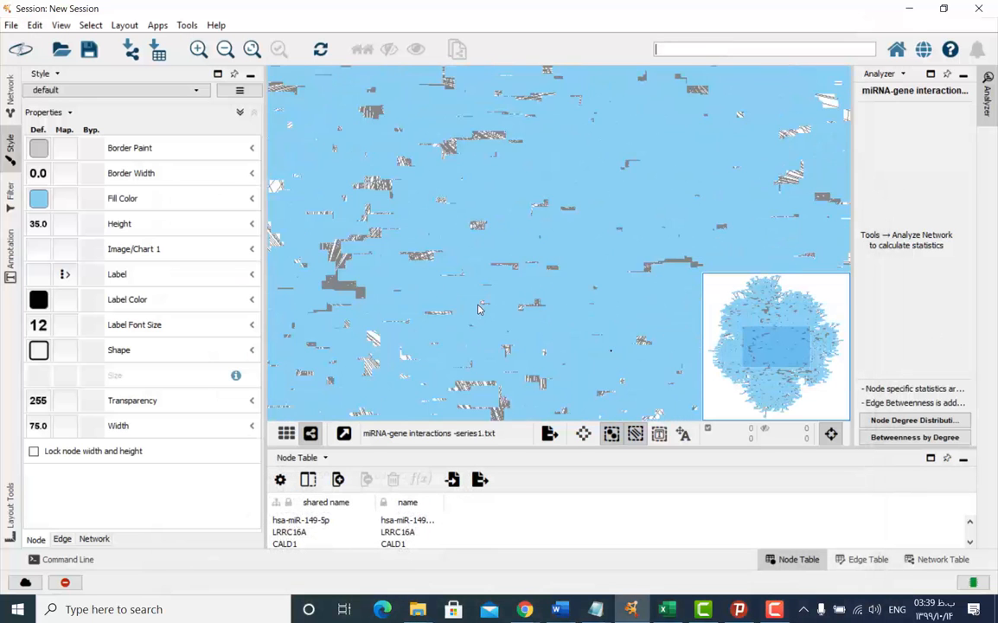
pyautogui.scroll(-5, 480, 311)
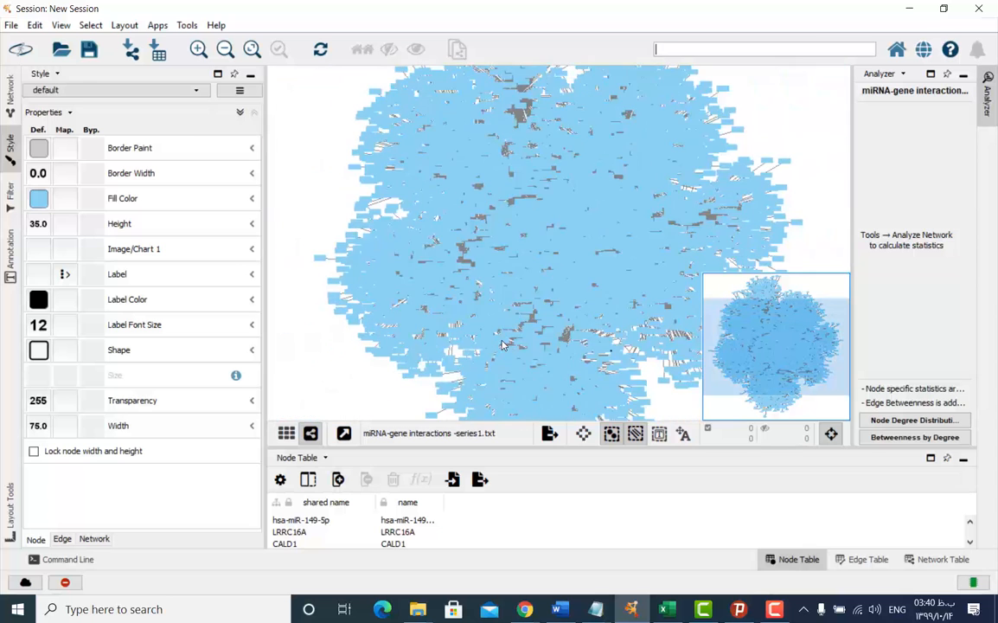
pyautogui.scroll(5, 461, 350)
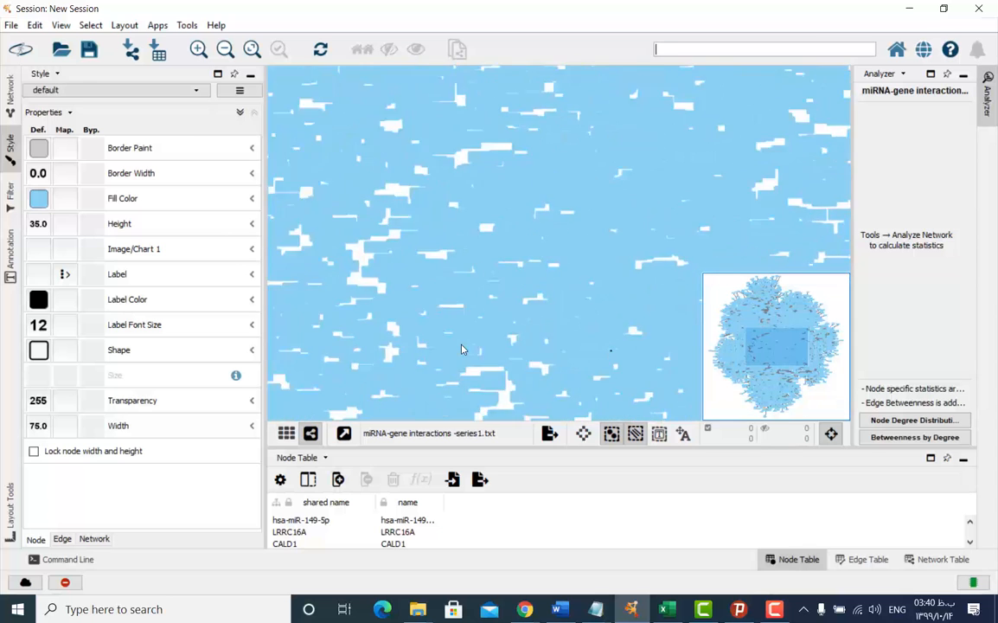
# Step: Return to Chrome and open the Gene-miRNA-pathway search of the Validated Target Module in the first miRWalk tab
pyautogui.click(909, 9)
pyautogui.click(817, 469)
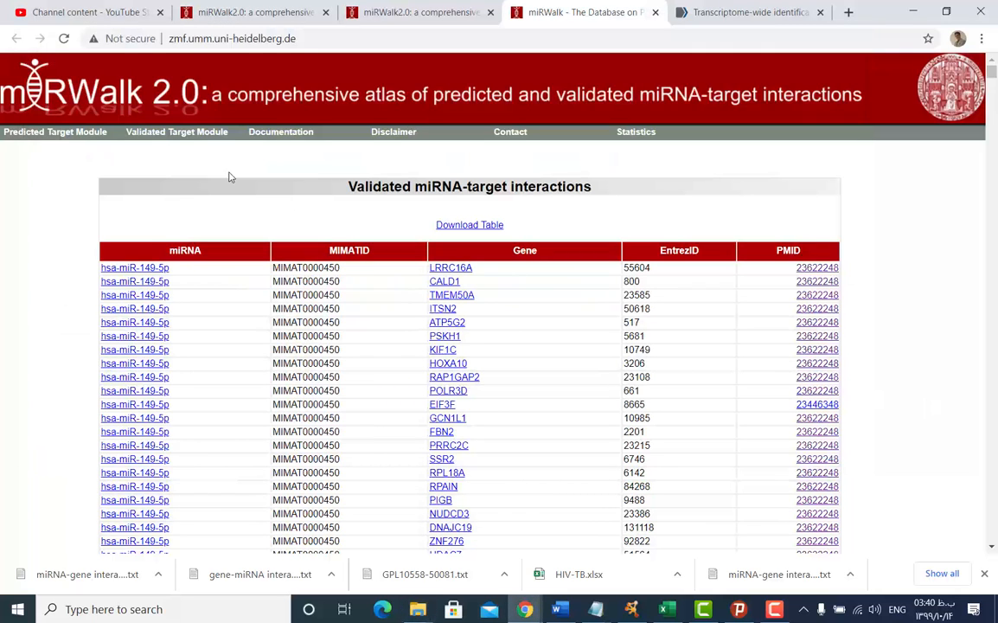
pyautogui.moveTo(184, 137)
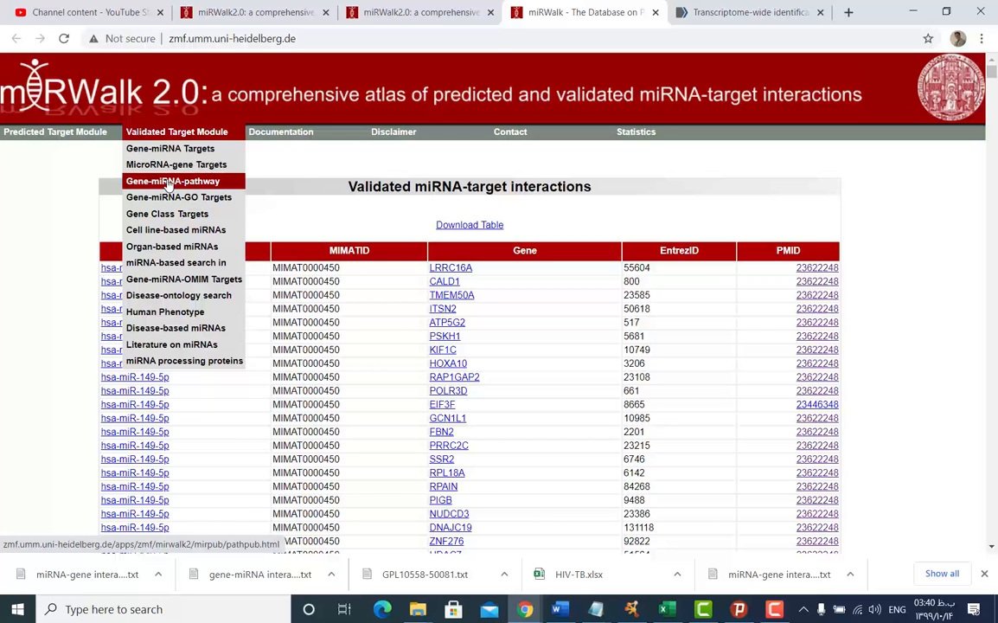
pyautogui.click(176, 181)
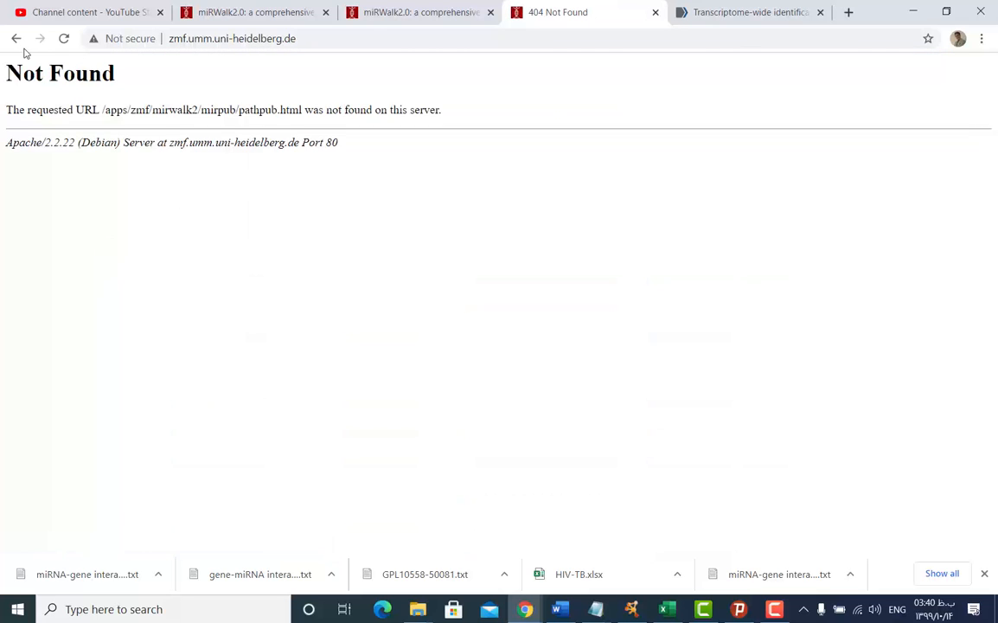
pyautogui.click(421, 12)
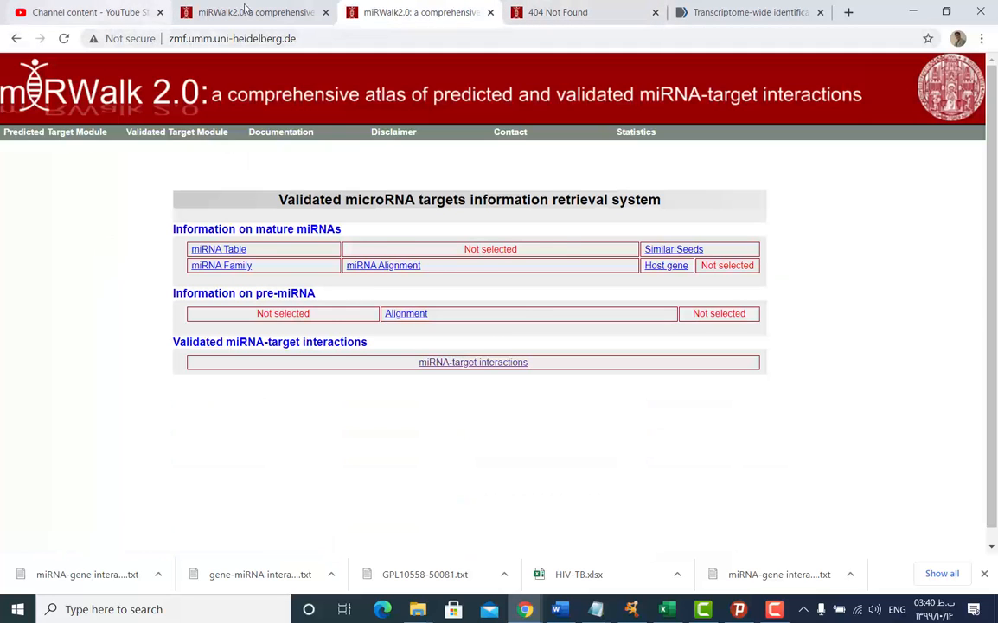
pyautogui.click(242, 12)
pyautogui.moveTo(130, 132)
pyautogui.click(173, 181)
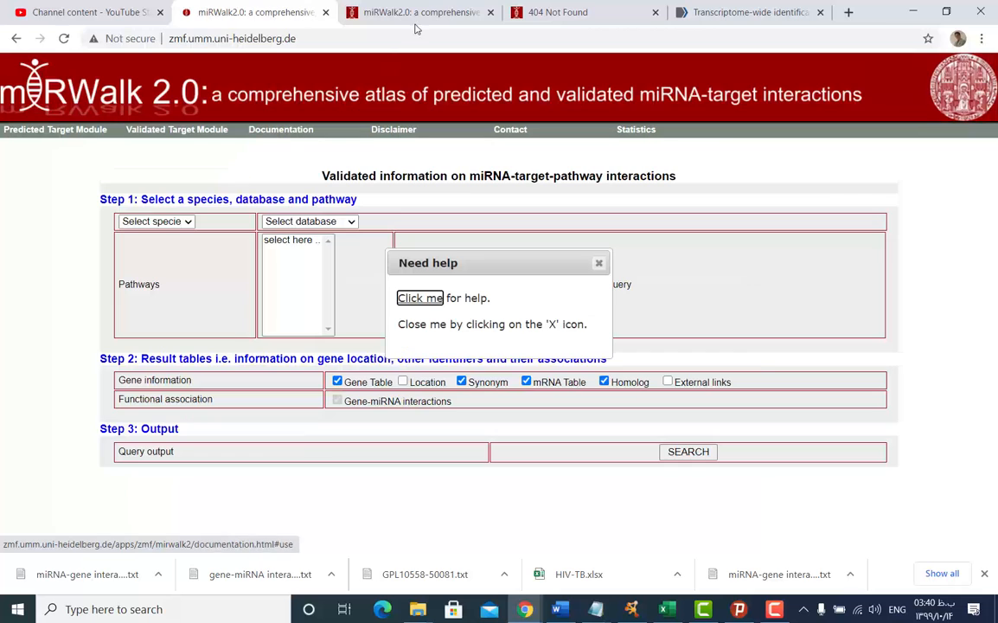
# Step: Close the two other miRWalk tabs, reload the Gene-miRNA-pathway page and dismiss its help message
pyautogui.click(489, 12)
pyautogui.click(489, 13)
pyautogui.click(598, 263)
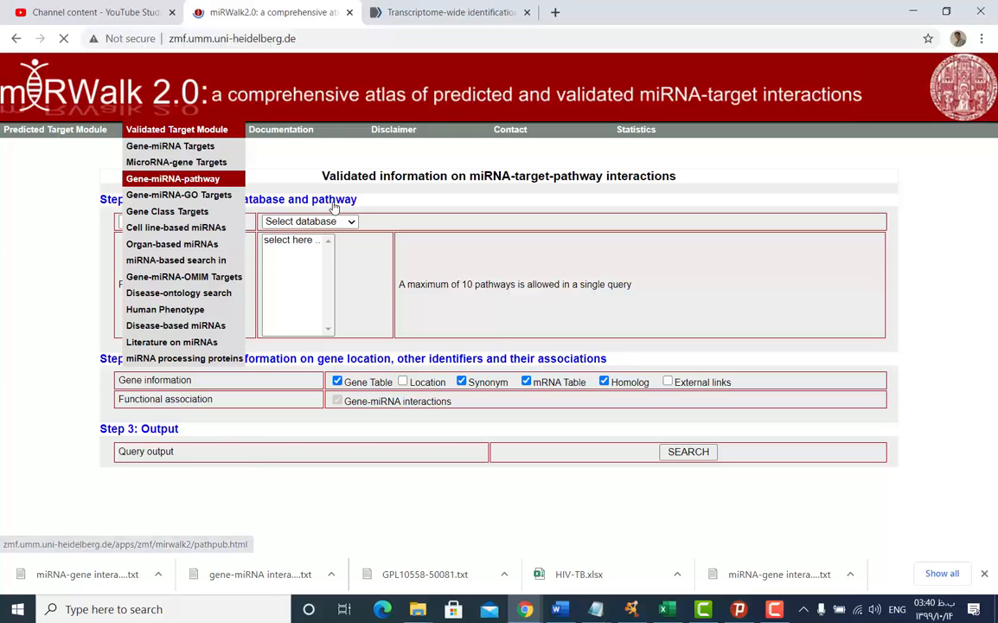
pyautogui.click(193, 180)
pyautogui.click(598, 263)
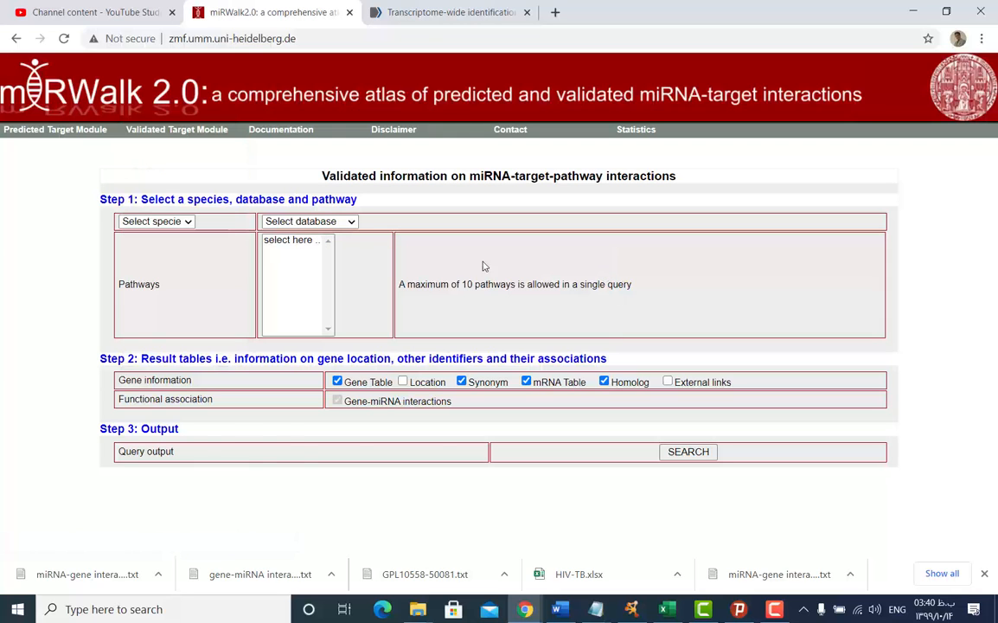
# Step: Set the pathway query to the Human species and the KEGG pathways database
pyautogui.click(164, 222)
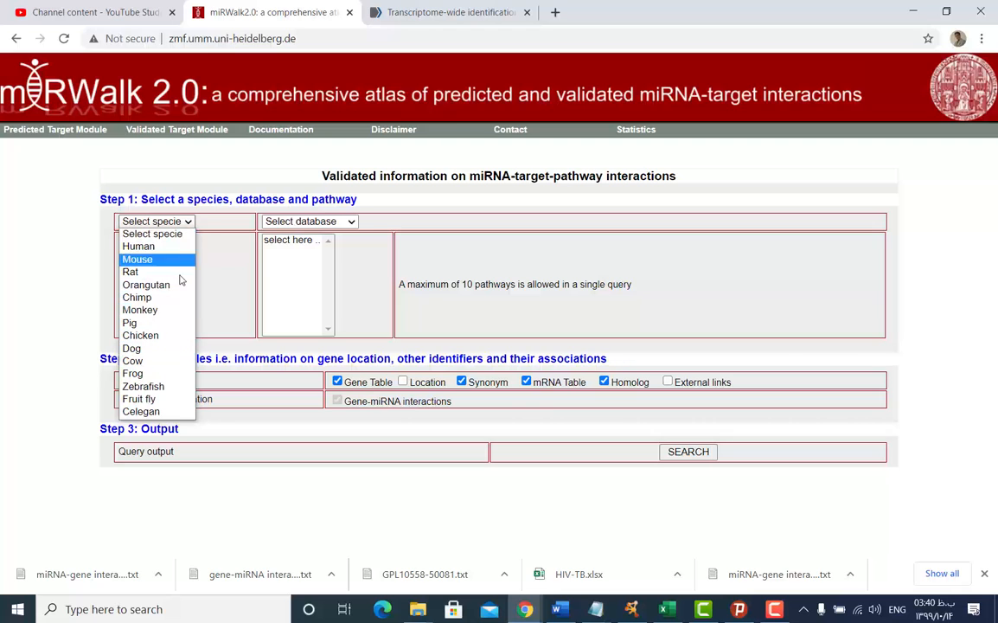
pyautogui.click(174, 248)
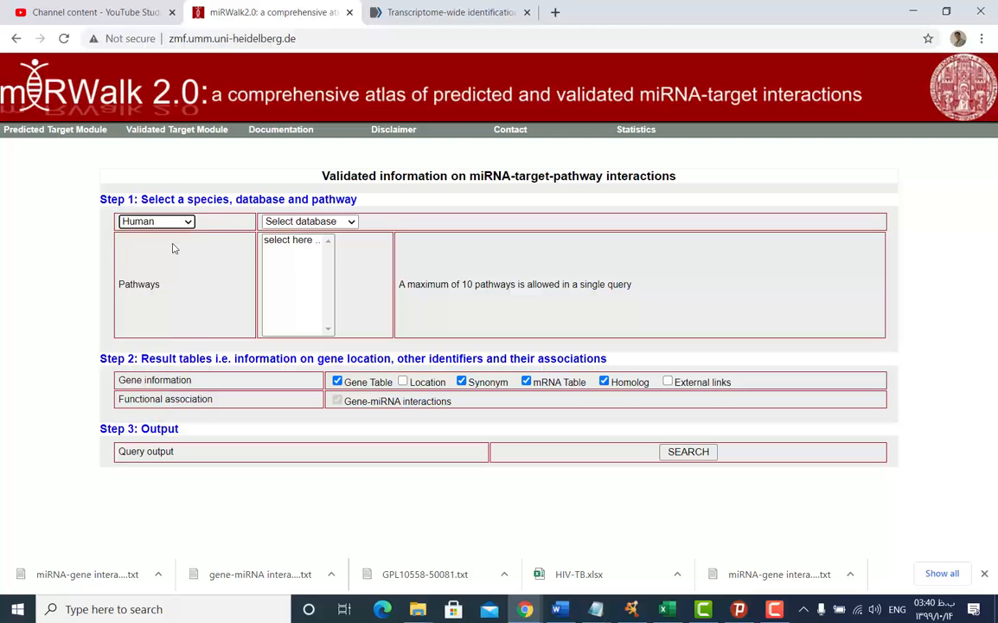
pyautogui.click(306, 223)
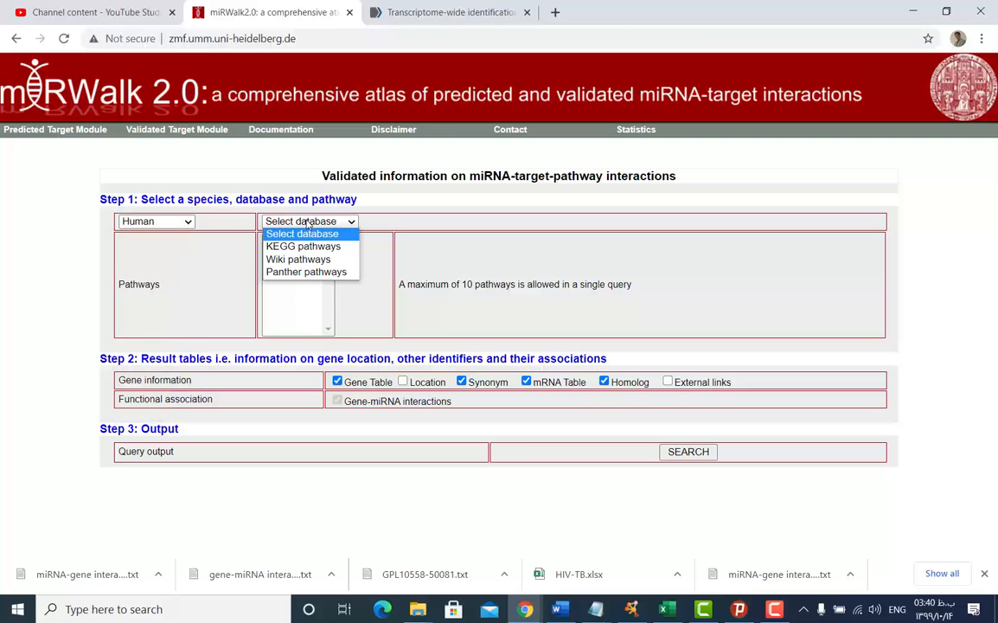
pyautogui.click(344, 245)
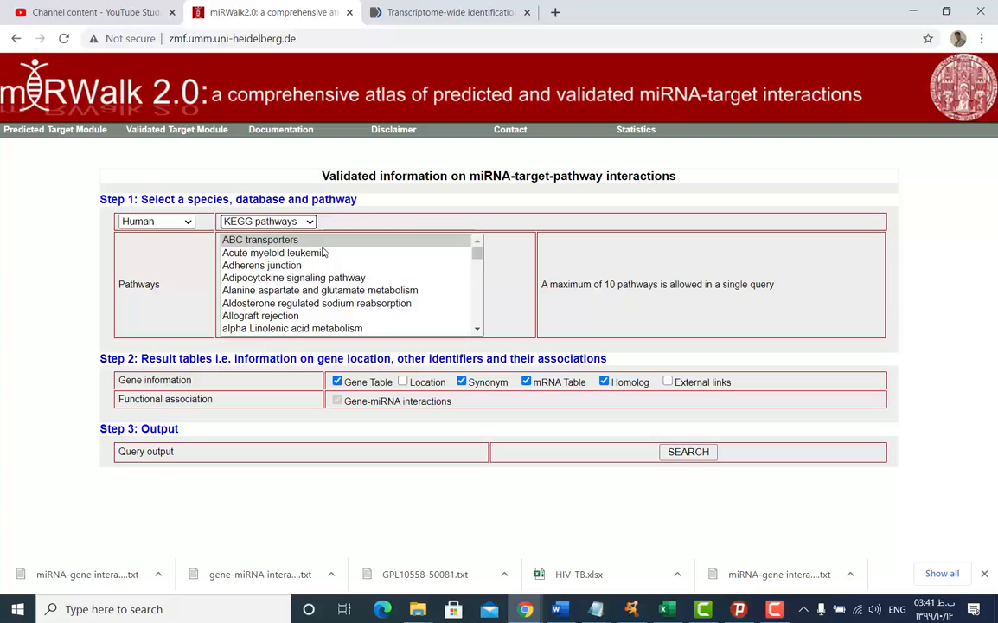
# Step: Select the p53 signaling pathway from the KEGG pathways and run the search
pyautogui.scroll(-10, 346, 281)
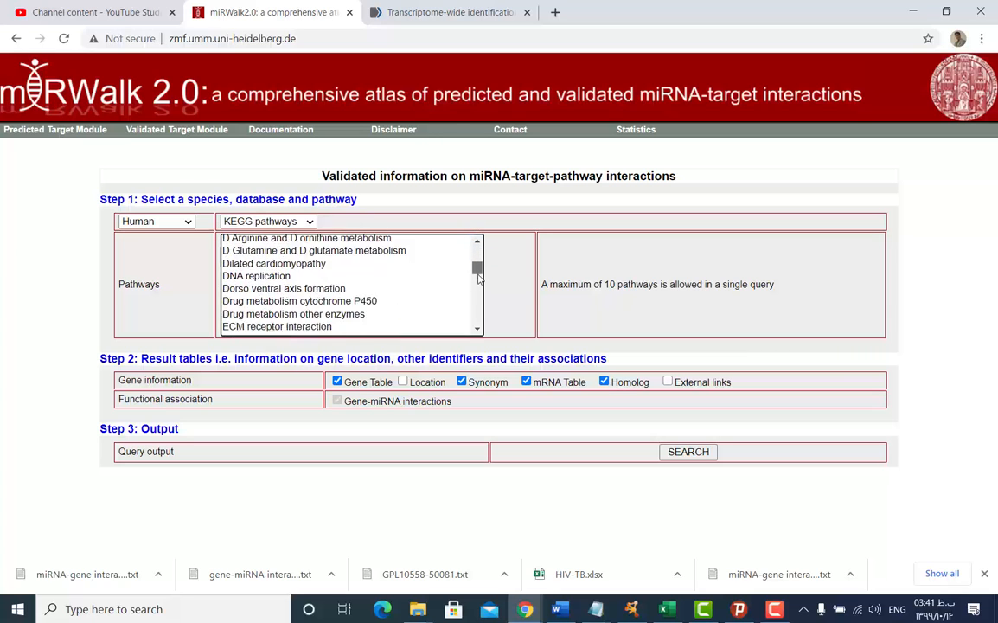
pyautogui.click(299, 263)
pyautogui.press('p')
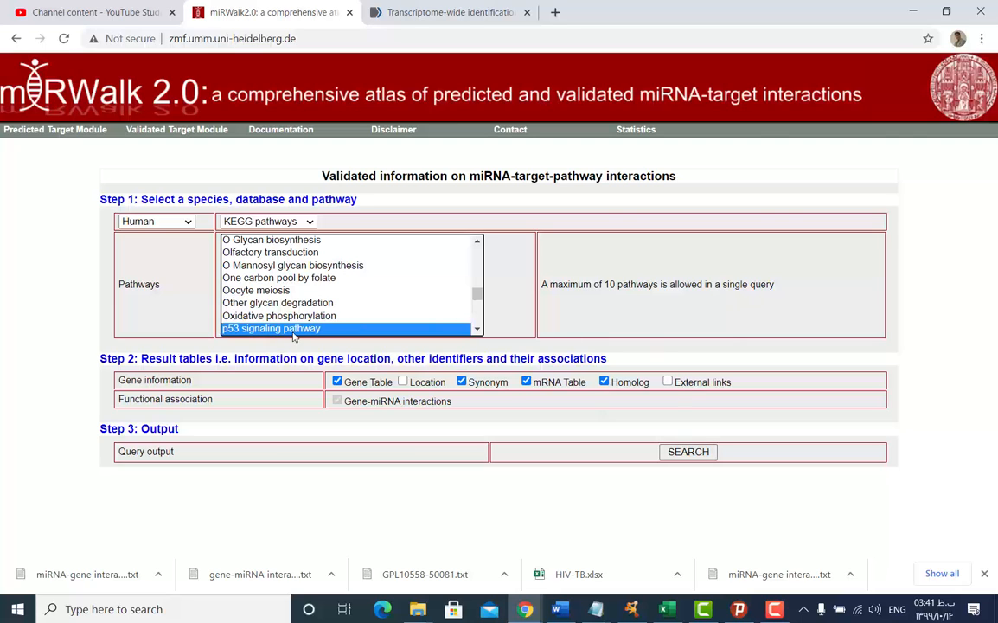
pyautogui.click(701, 459)
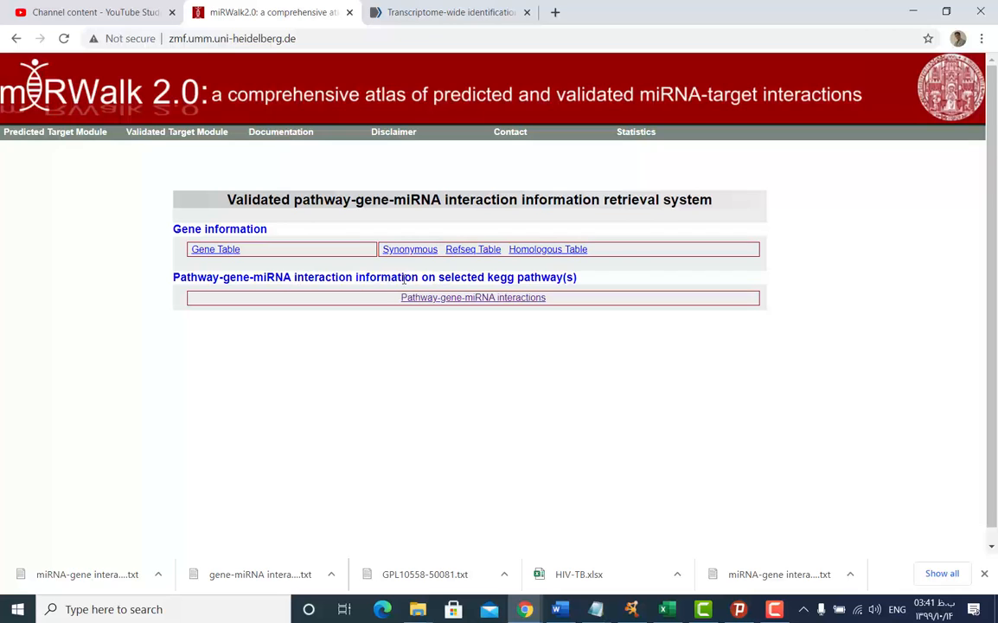
# Step: Open the Pathway-gene-miRNA interactions table and examine its Pathway column
pyautogui.click(486, 298)
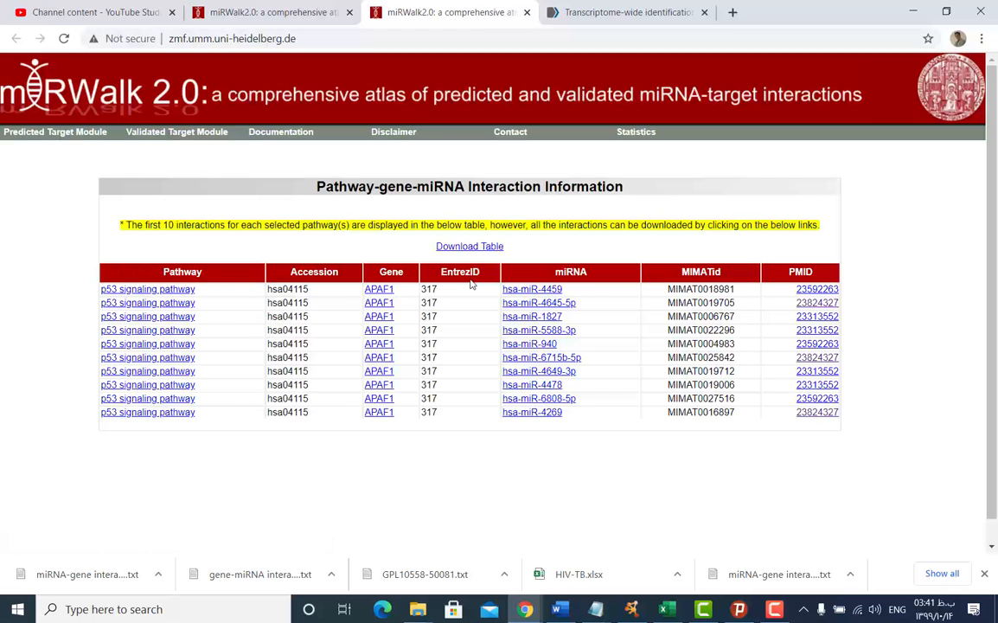
pyautogui.moveTo(199, 272); pyautogui.dragTo(163, 271)
pyautogui.click(214, 272)
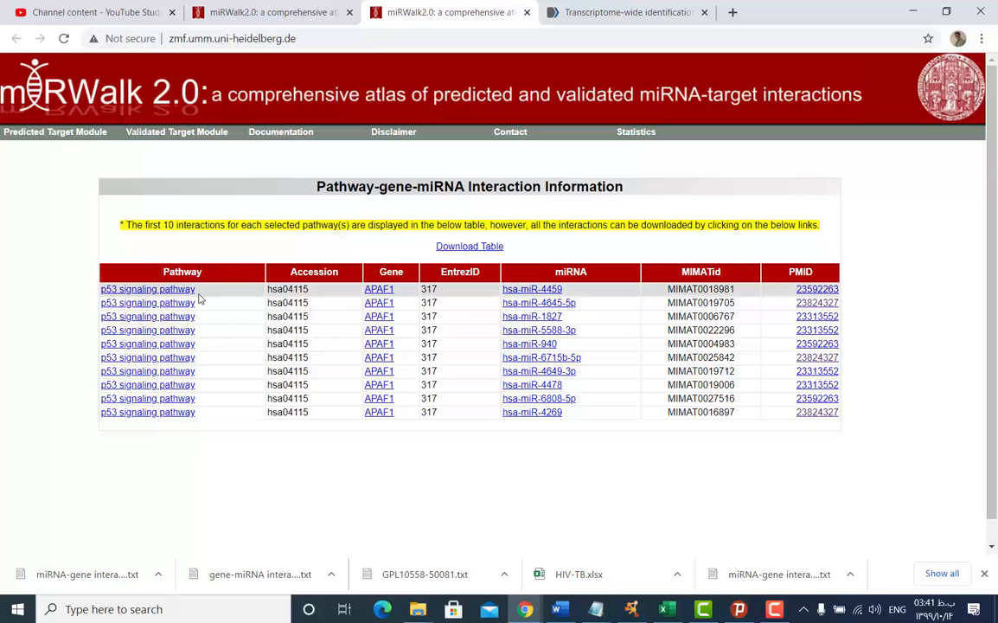
# Step: Open the KEGG diagram of the p53 signaling pathway in a new tab, examine it and return to the interactions table
pyautogui.moveTo(312, 292); pyautogui.dragTo(269, 294)
pyautogui.rightClick(192, 294)
pyautogui.click(216, 304)
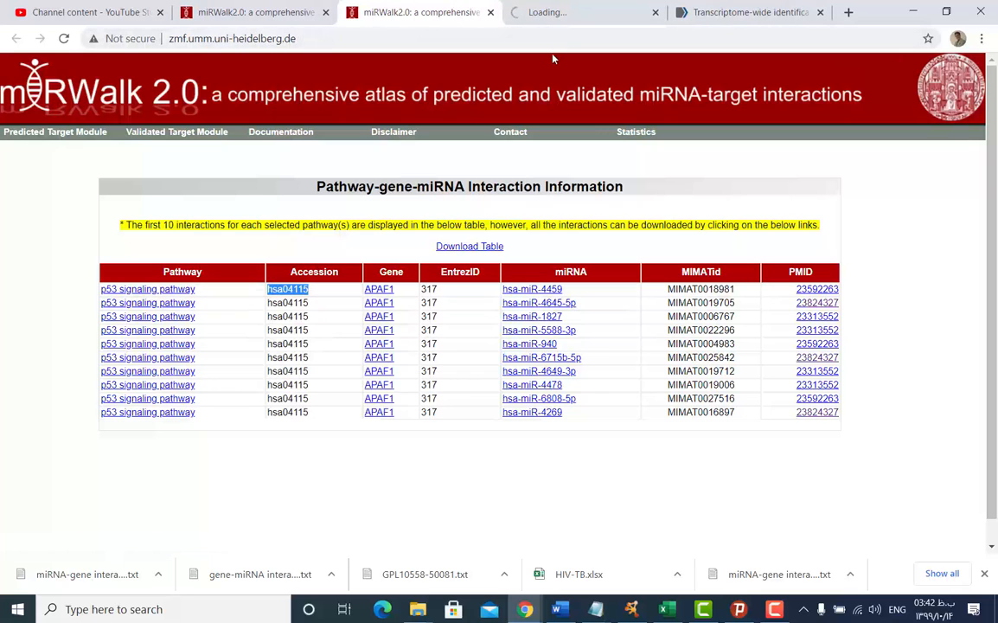
pyautogui.click(562, 9)
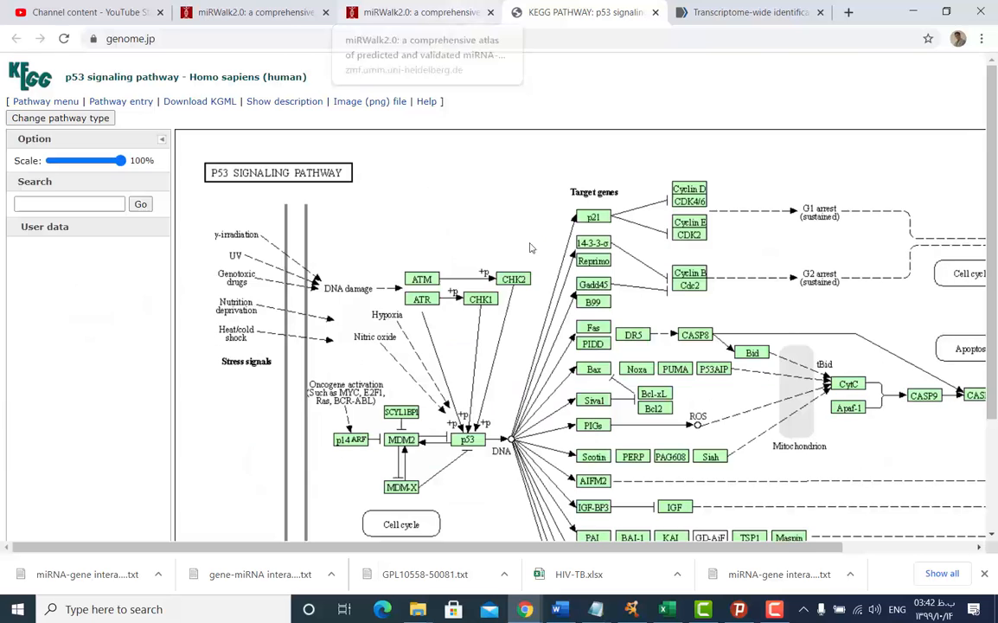
pyautogui.scroll(-2, 610, 303)
pyautogui.scroll(2, 611, 304)
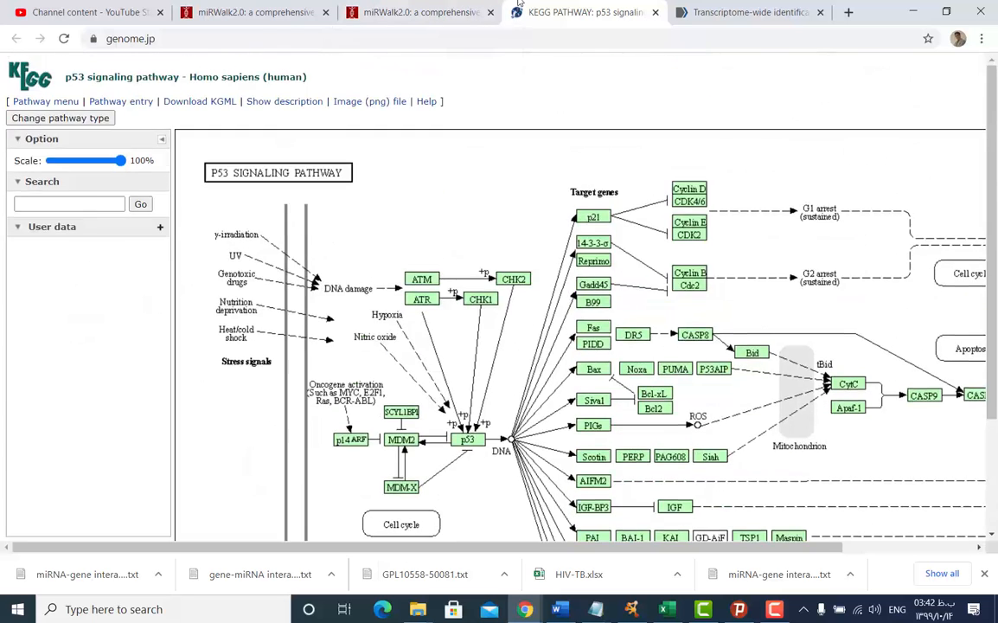
pyautogui.click(424, 12)
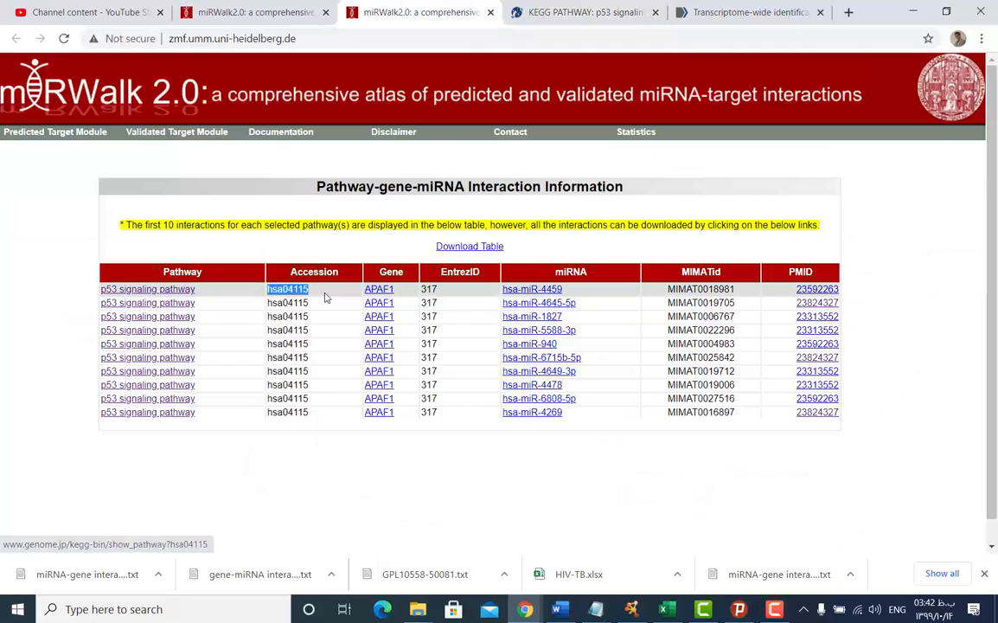
pyautogui.click(571, 10)
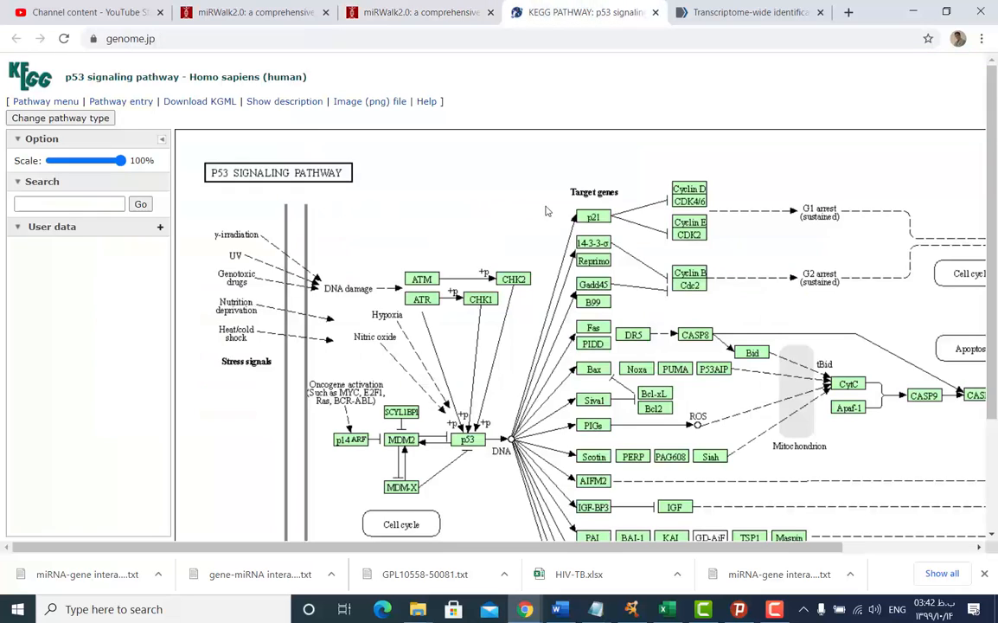
pyautogui.scroll(-2, 523, 252)
pyautogui.scroll(2, 474, 104)
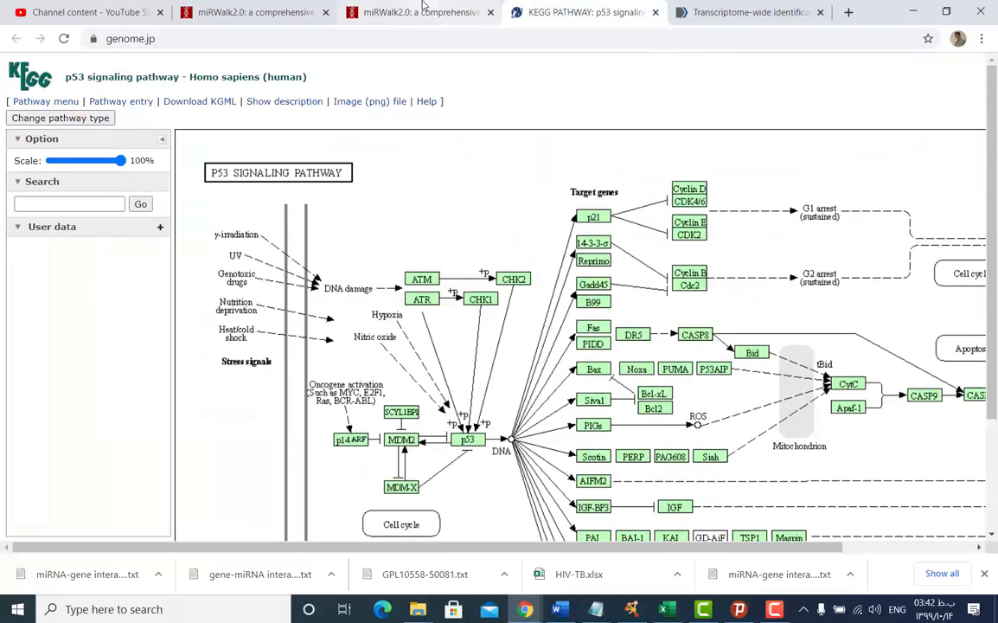
pyautogui.click(424, 12)
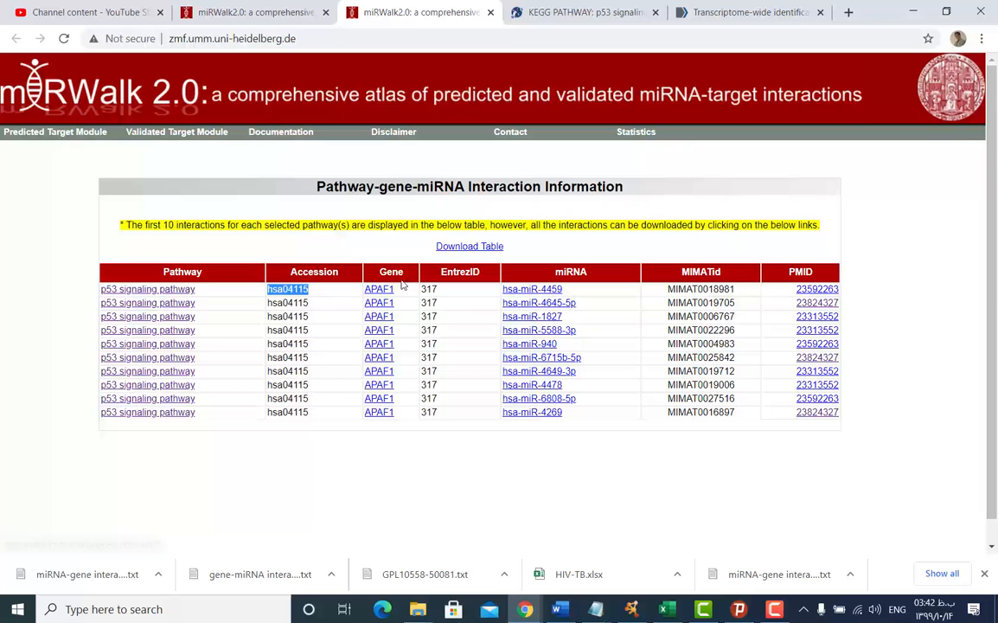
# Step: Examine the Gene, EntrezID, miRNA and MIMATid entries in the first row of the pathway interactions table
pyautogui.moveTo(567, 291); pyautogui.dragTo(503, 291)
pyautogui.moveTo(396, 289); pyautogui.dragTo(372, 290)
pyautogui.click(446, 290)
pyautogui.doubleClick(566, 293)
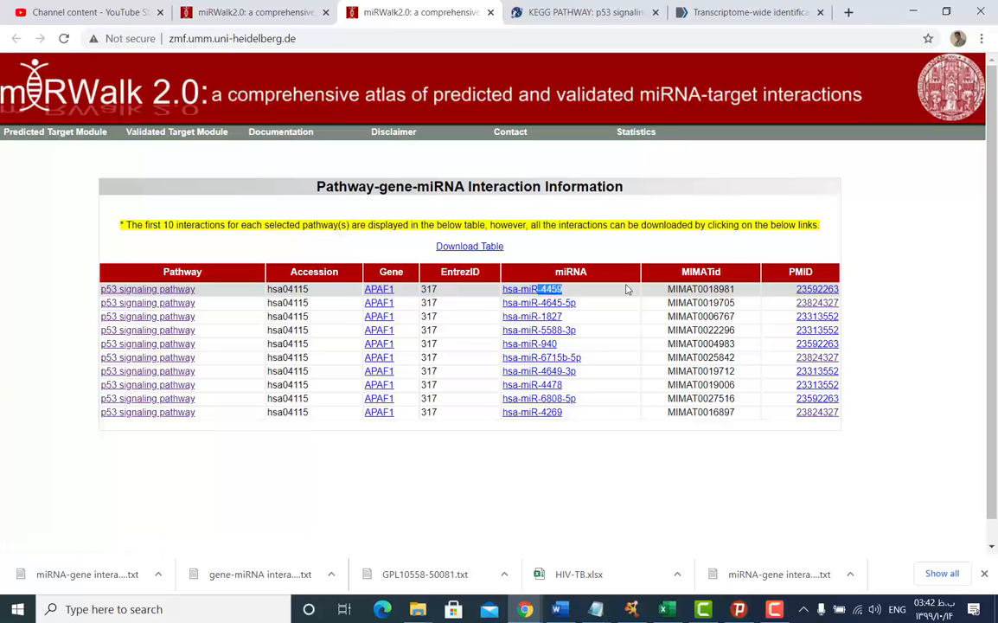
pyautogui.moveTo(737, 291); pyautogui.dragTo(678, 290)
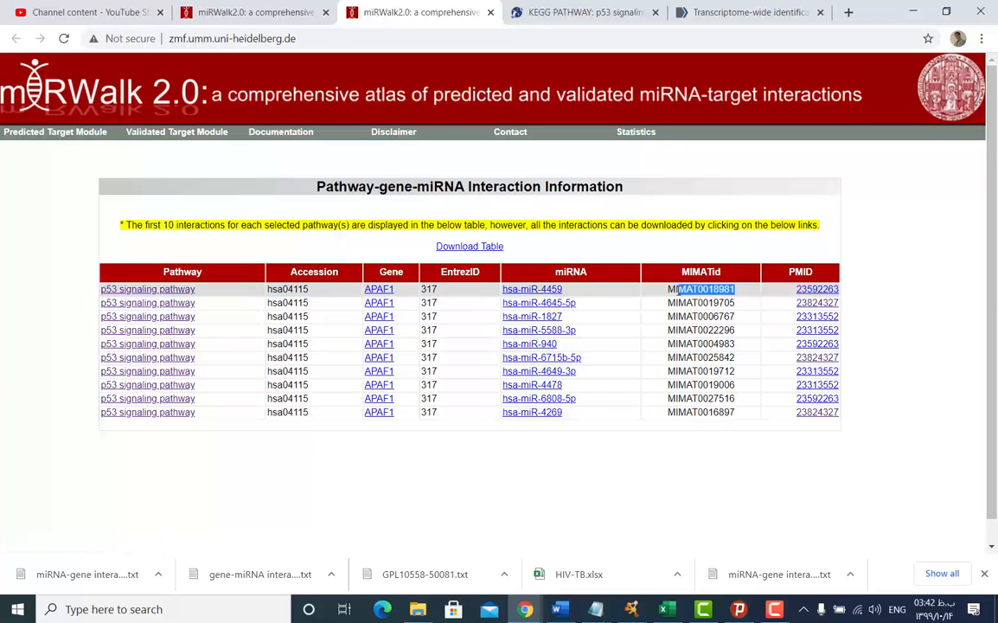
pyautogui.click(749, 294)
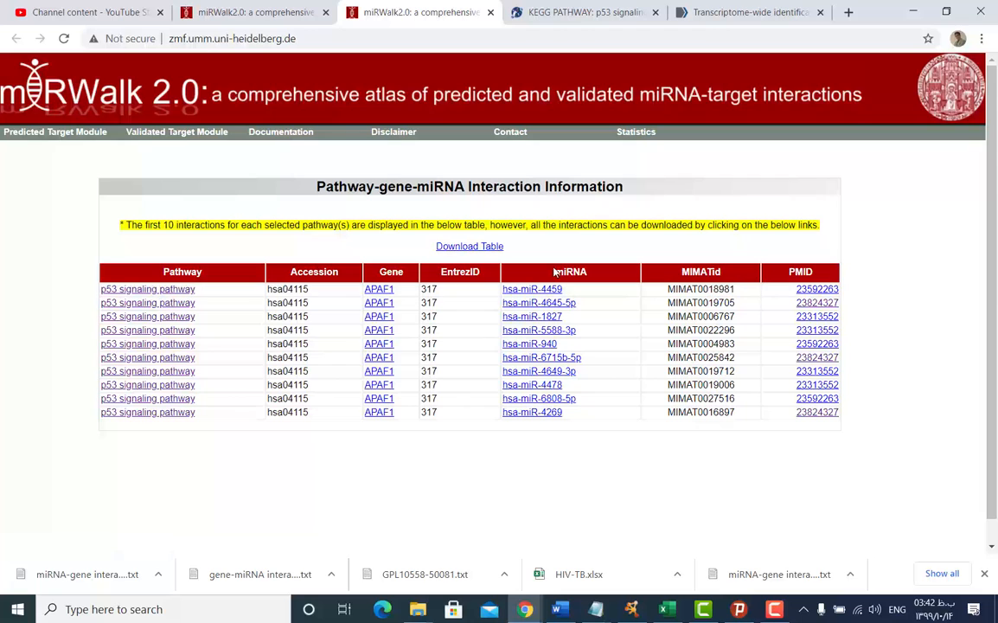
# Step: Download the full Pathway-gene-miRNA interactions table and show the downloaded file in its folder
pyautogui.click(492, 249)
pyautogui.click(468, 246)
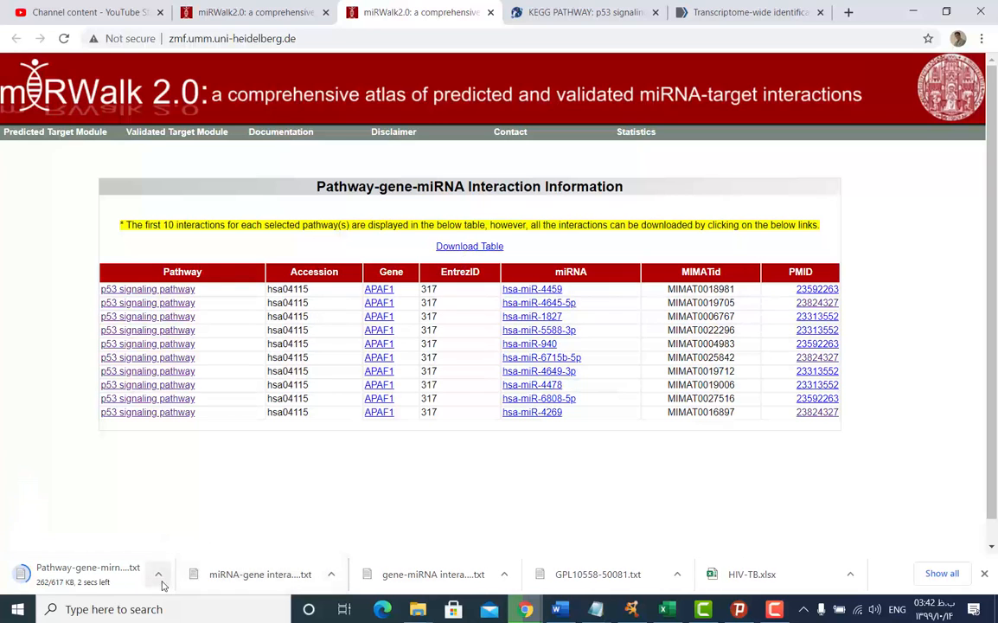
pyautogui.click(159, 574)
pyautogui.click(197, 528)
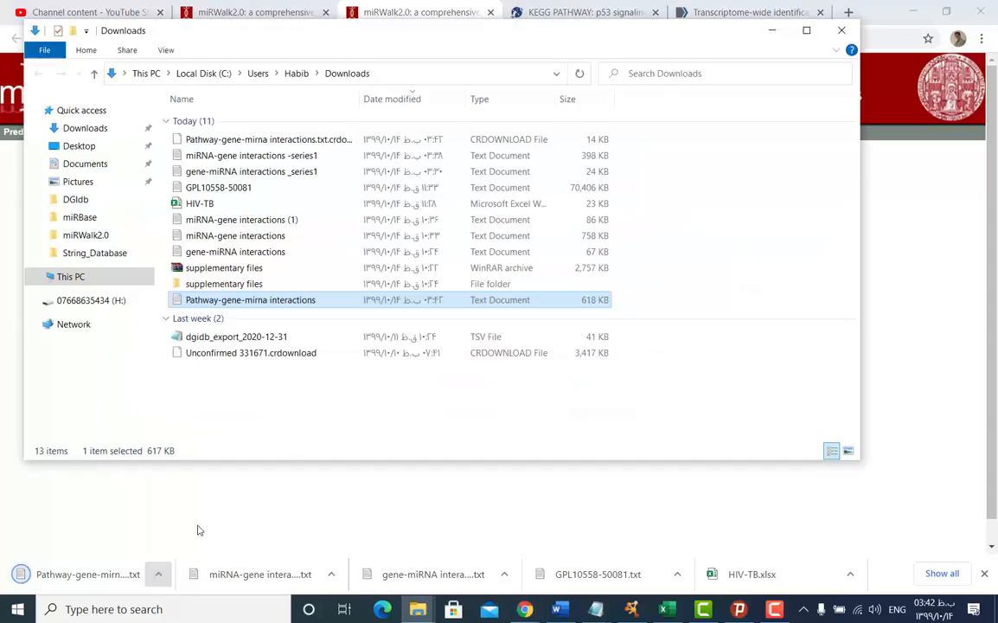
# Step: Open the Pathway-gene-mirna interactions text file, examine its pathway, gene and miRNA columns, and return to the browser
pyautogui.doubleClick(241, 300)
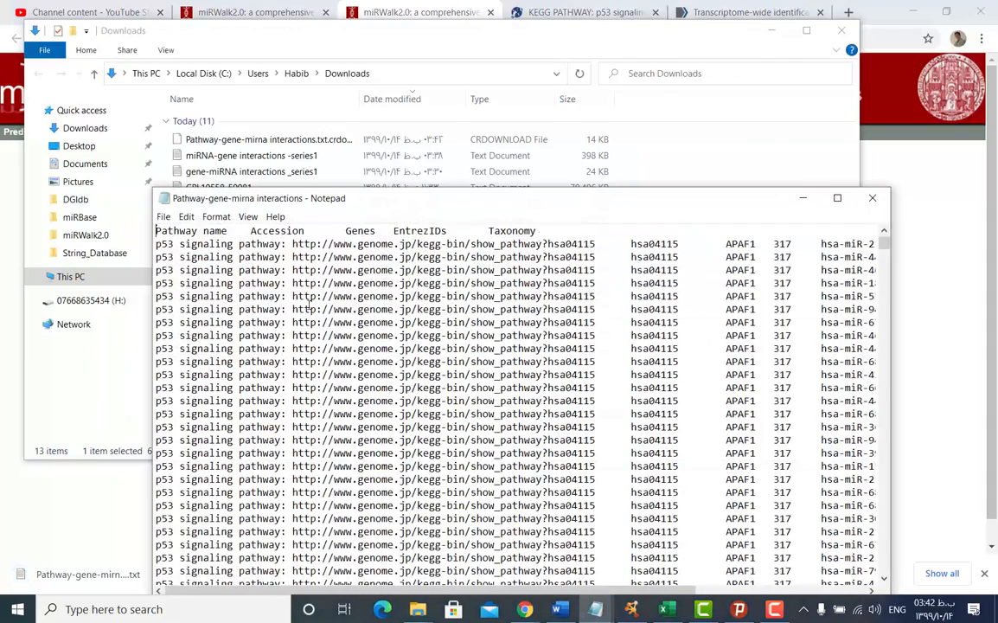
pyautogui.moveTo(602, 204); pyautogui.dragTo(601, 5)
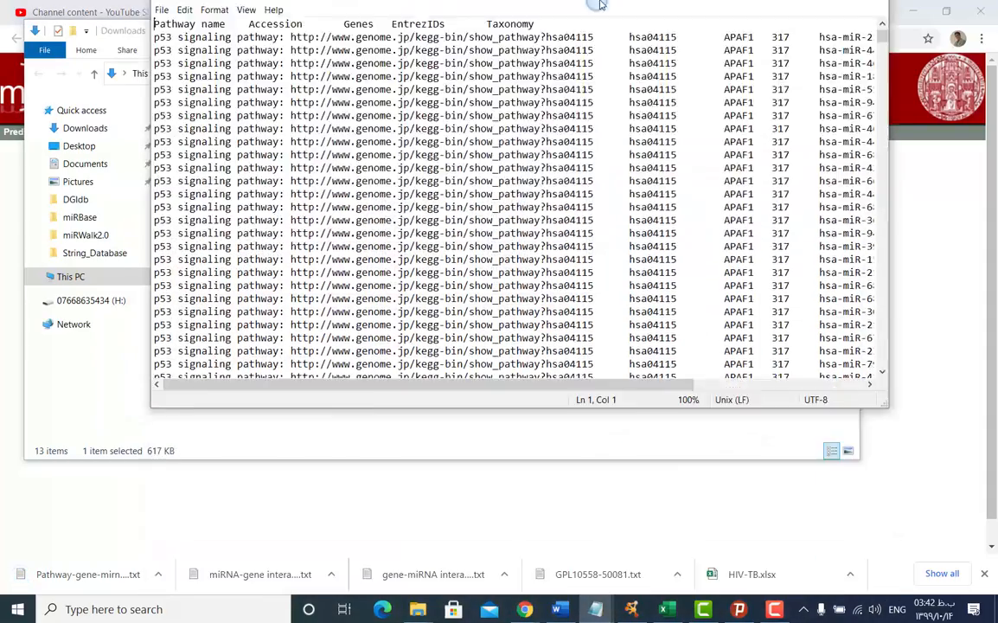
pyautogui.moveTo(4, 53); pyautogui.dragTo(129, 51)
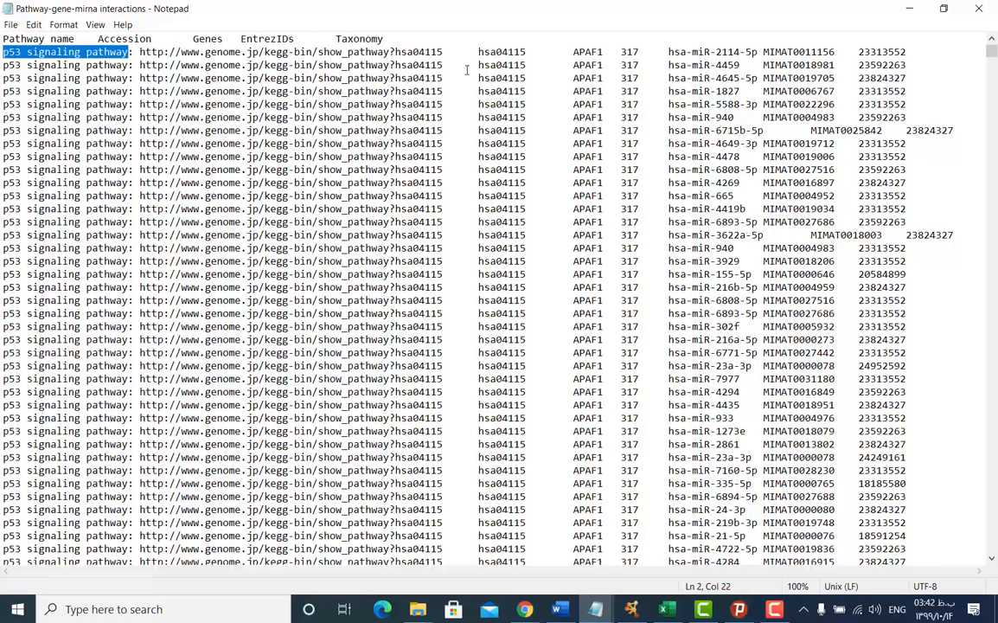
pyautogui.doubleClick(589, 52)
pyautogui.doubleClick(680, 52)
pyautogui.moveTo(992, 54); pyautogui.dragTo(993, 216)
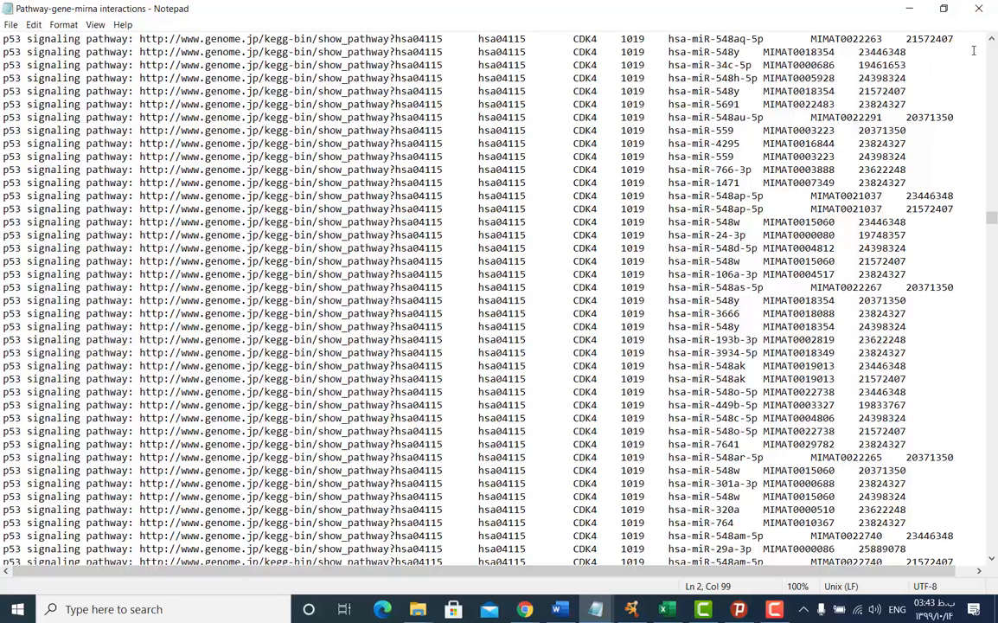
pyautogui.click(982, 7)
pyautogui.click(662, 516)
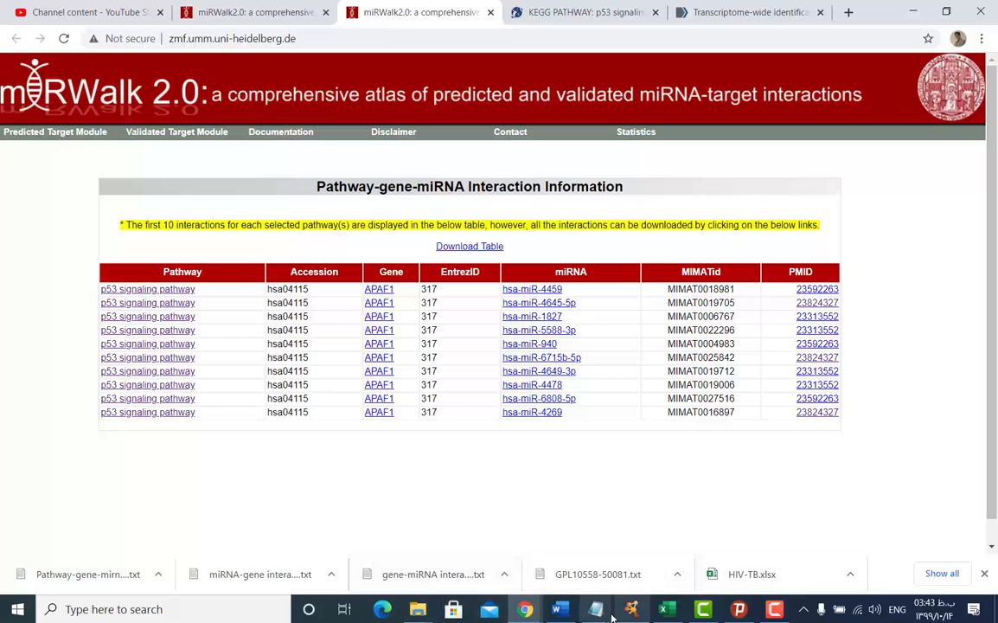
# Step: Open the validated Gene-miRNA-GO Targets query page and dismiss its help message
pyautogui.moveTo(611, 618)
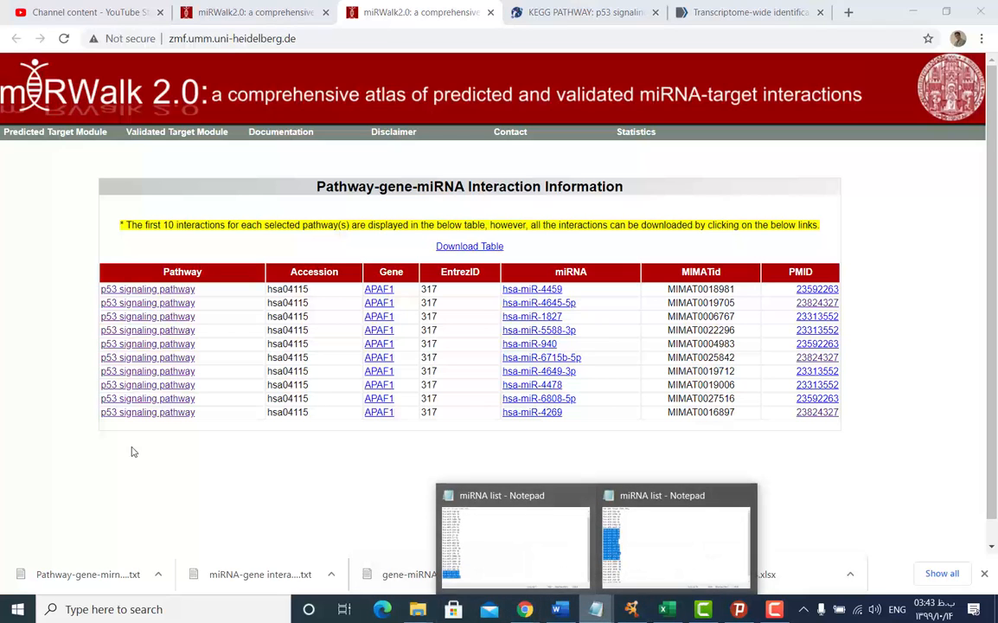
pyautogui.moveTo(152, 132)
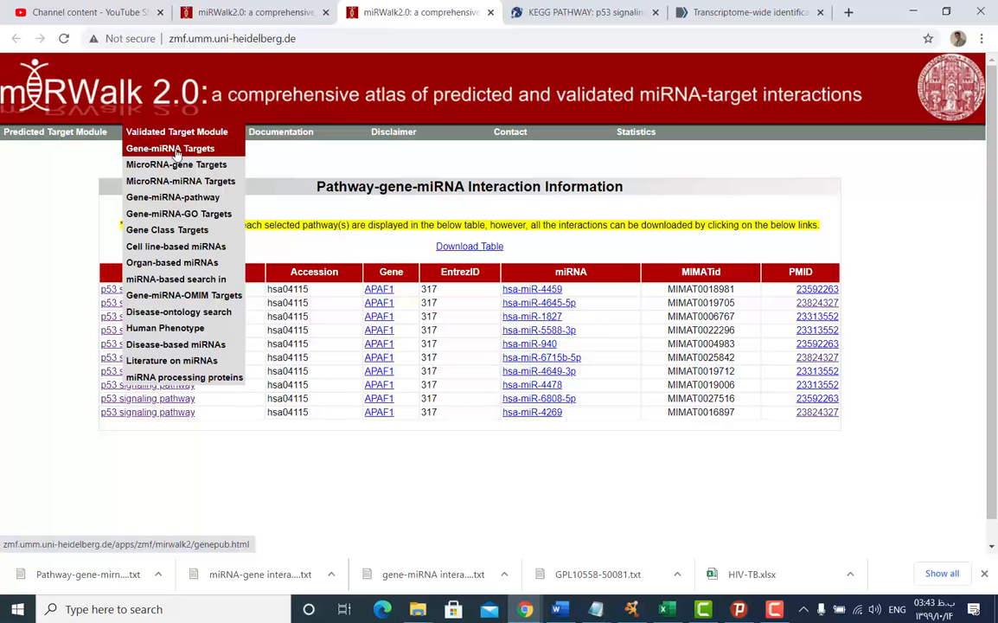
pyautogui.click(177, 217)
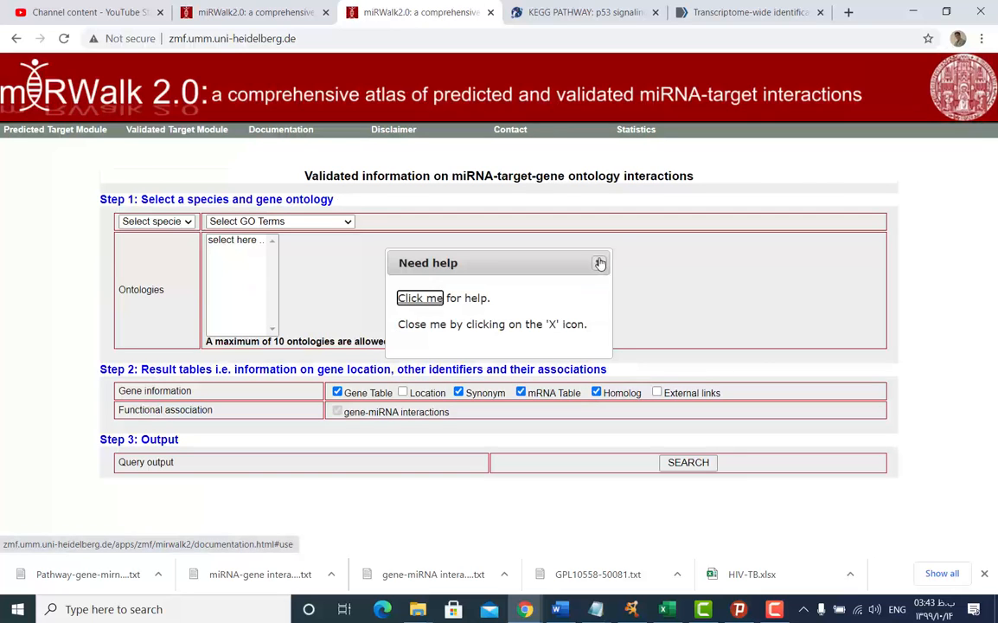
pyautogui.click(600, 263)
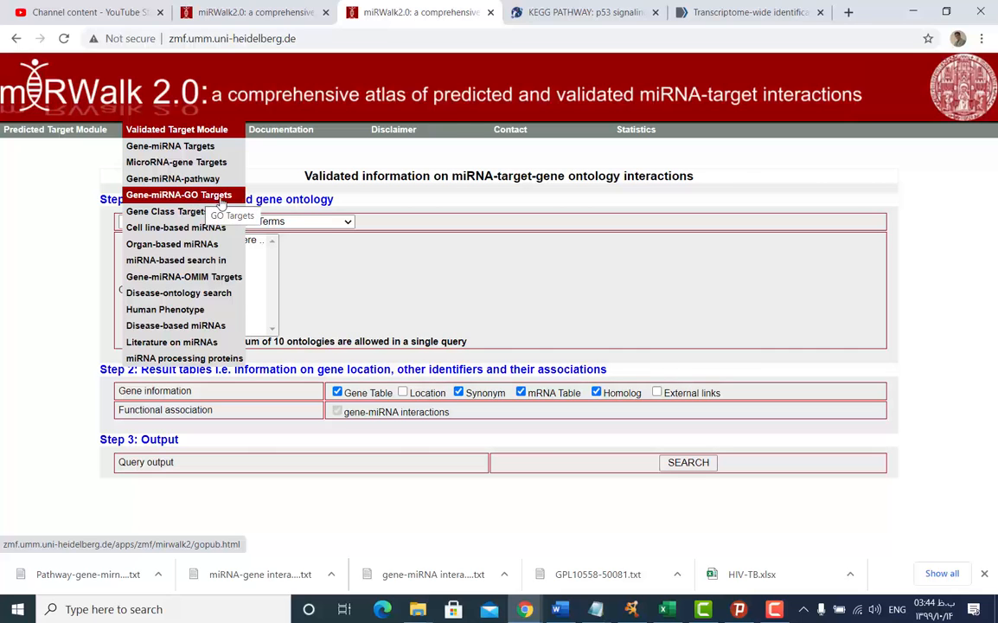
# Step: Set the gene ontology query to the Human species and Biological Processes (GOBP) terms
pyautogui.click(181, 222)
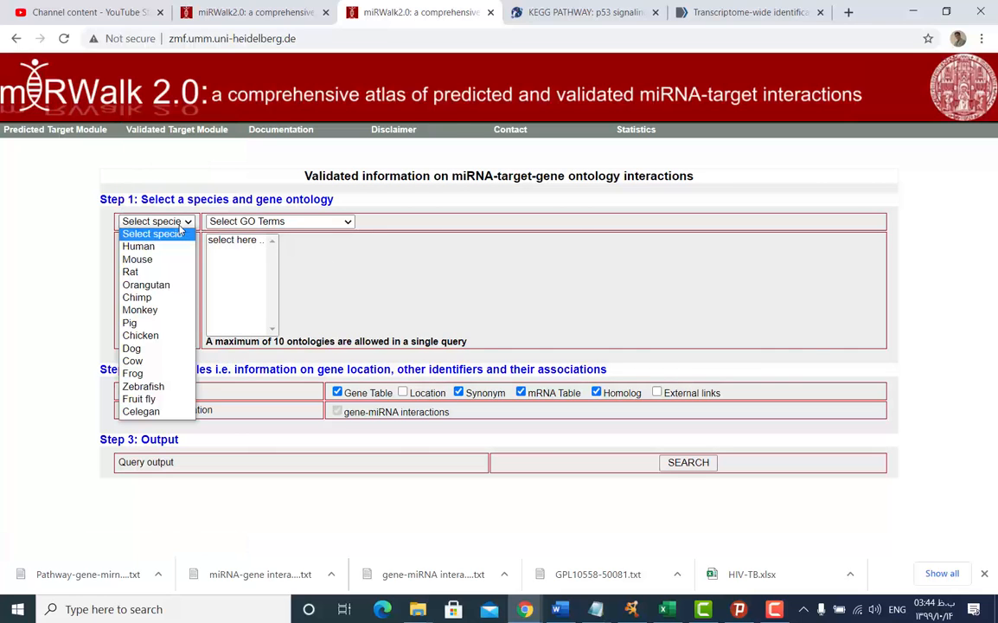
pyautogui.click(183, 247)
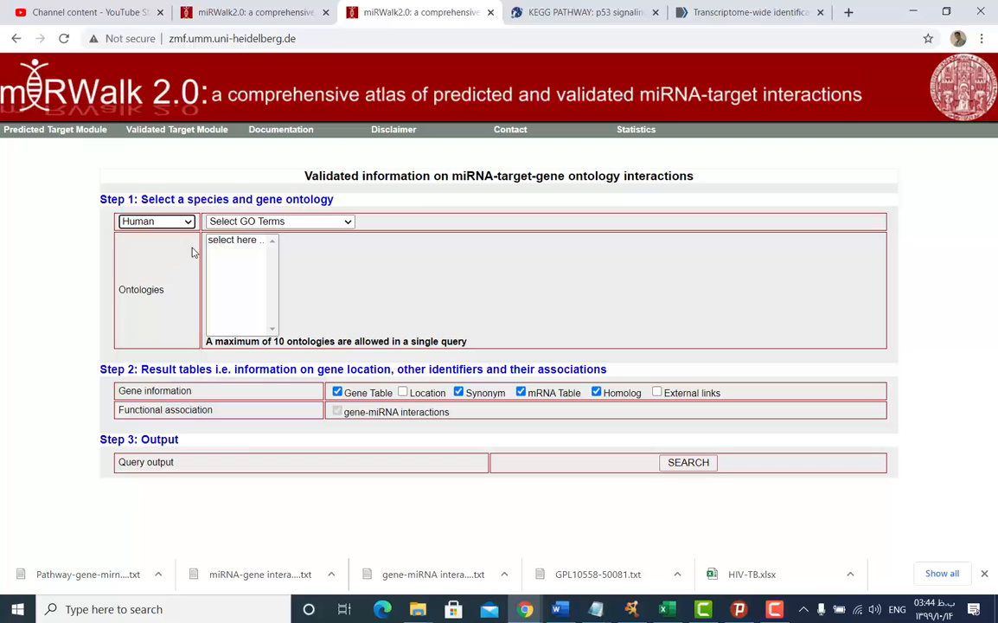
pyautogui.click(269, 224)
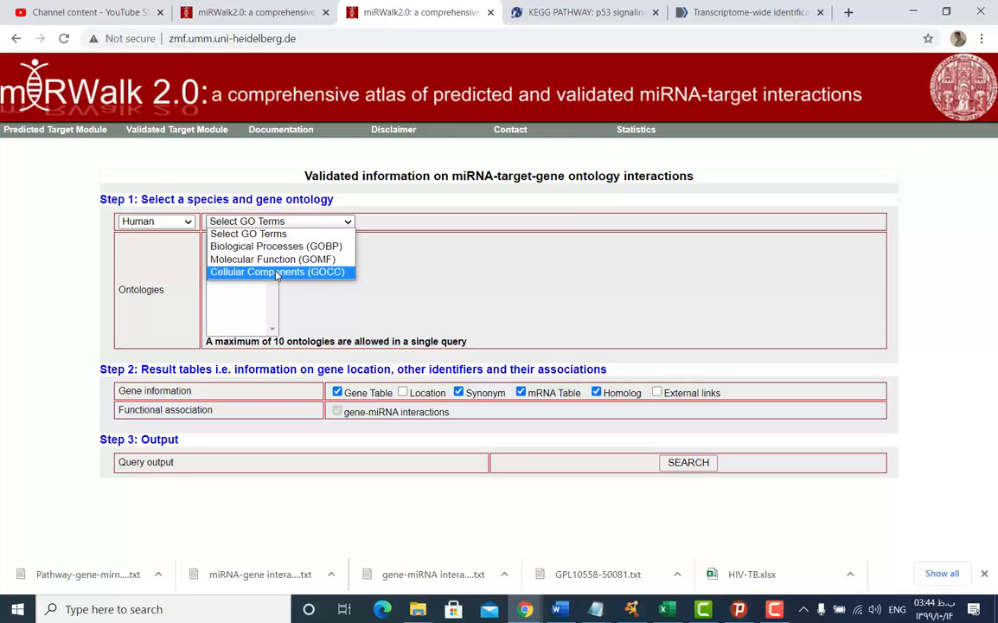
pyautogui.click(292, 250)
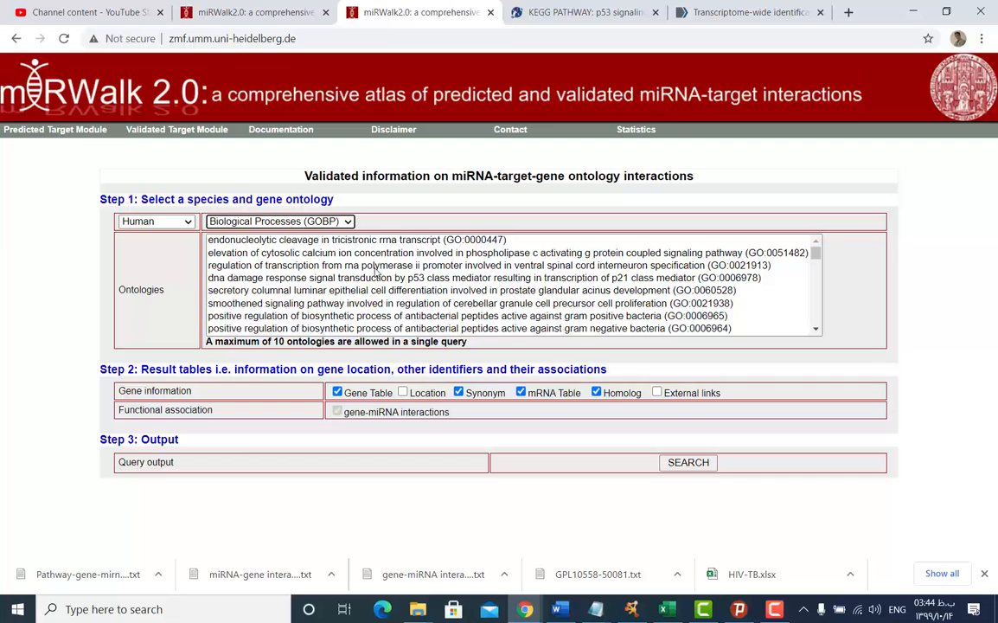
# Step: Select the ontology response to iron ion (GO:0010039) and run the search
pyautogui.moveTo(816, 251); pyautogui.dragTo(811, 316)
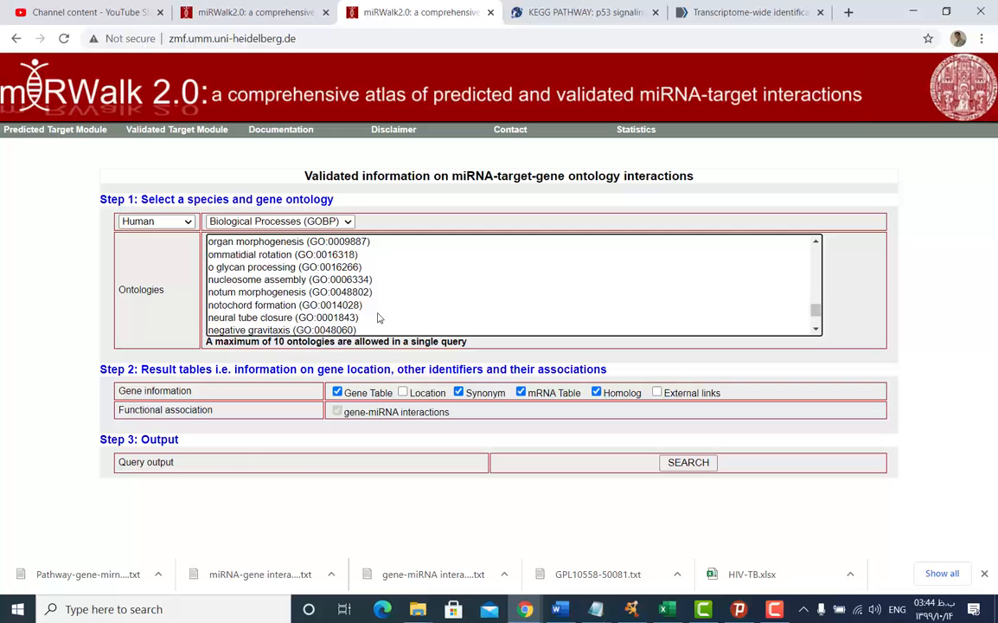
pyautogui.click(257, 268)
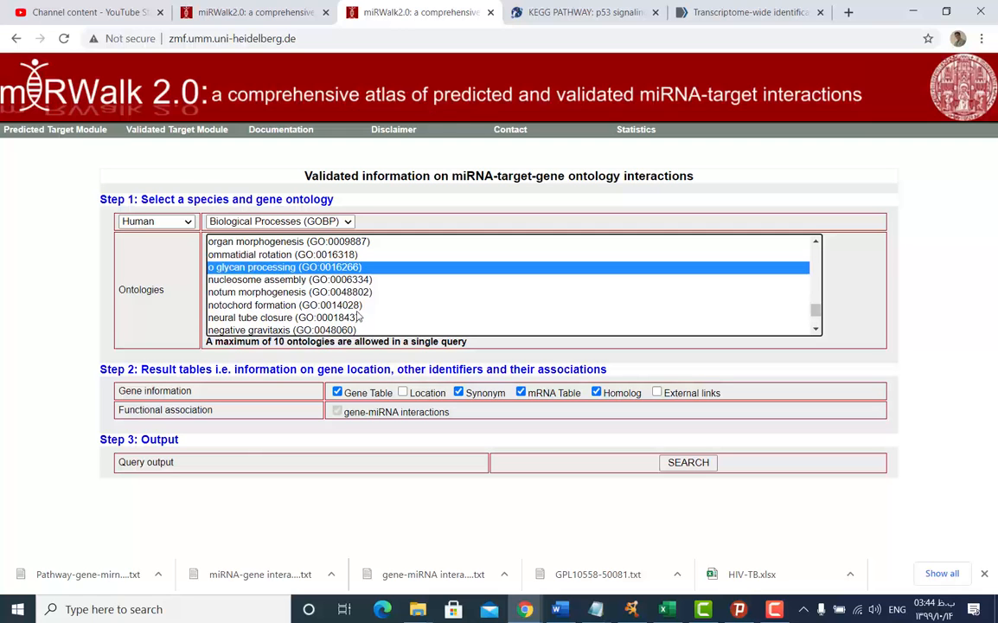
pyautogui.click(259, 282)
pyautogui.scroll(9, 321, 296)
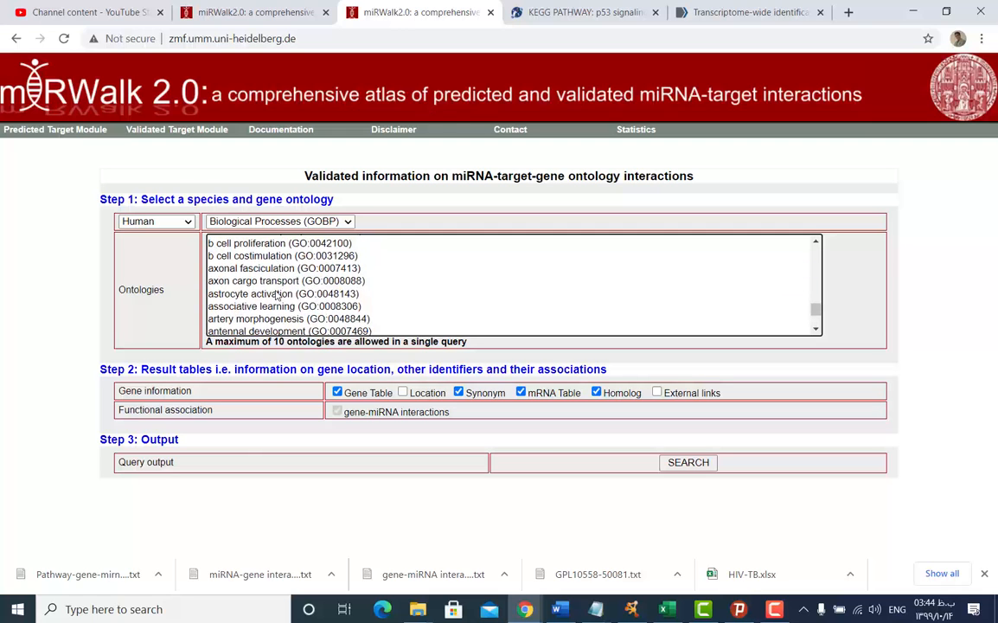
pyautogui.scroll(5, 262, 265)
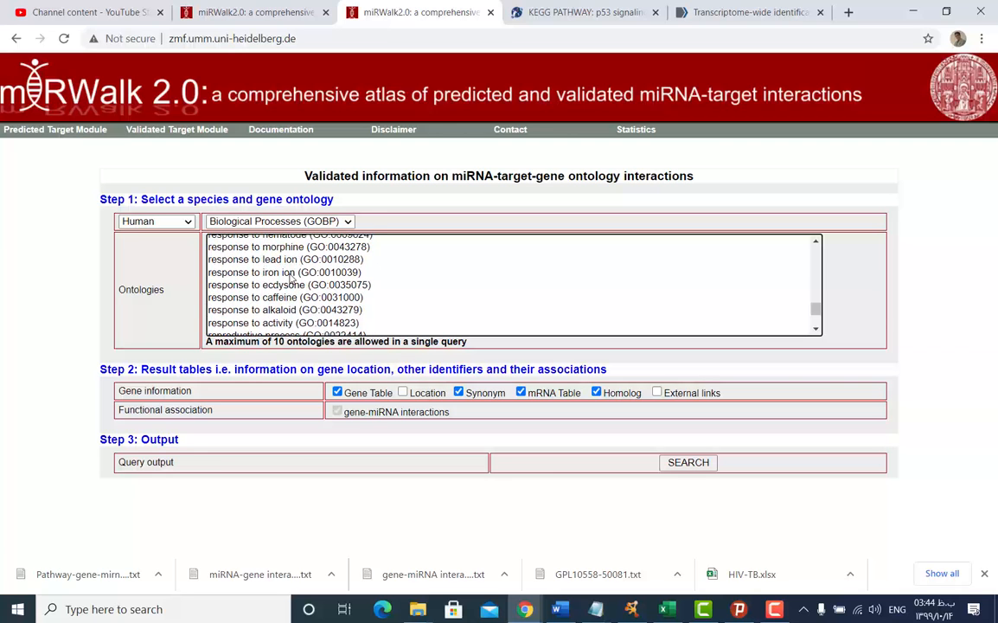
pyautogui.click(292, 273)
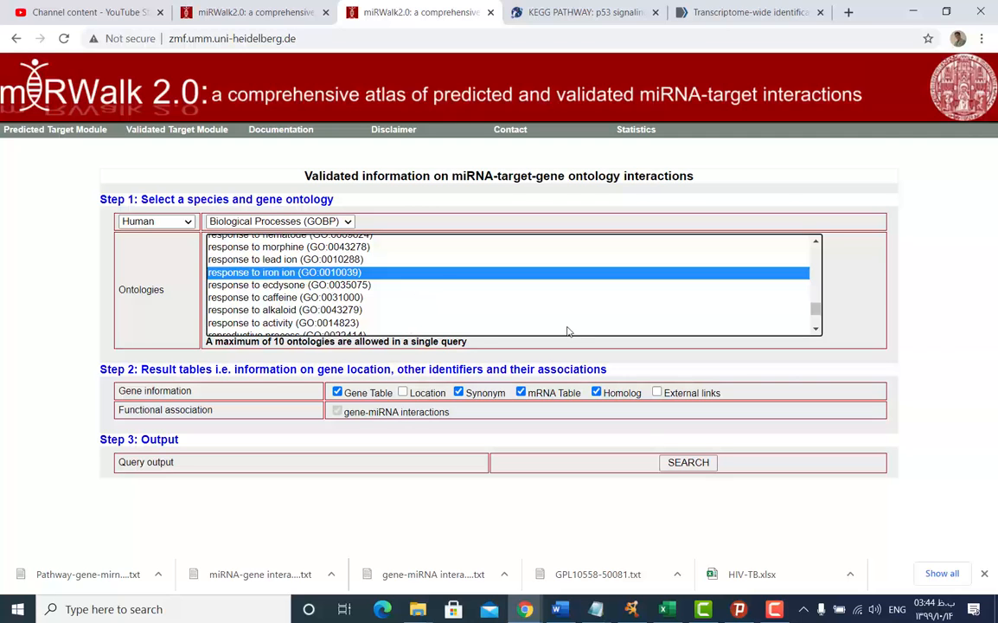
pyautogui.click(695, 466)
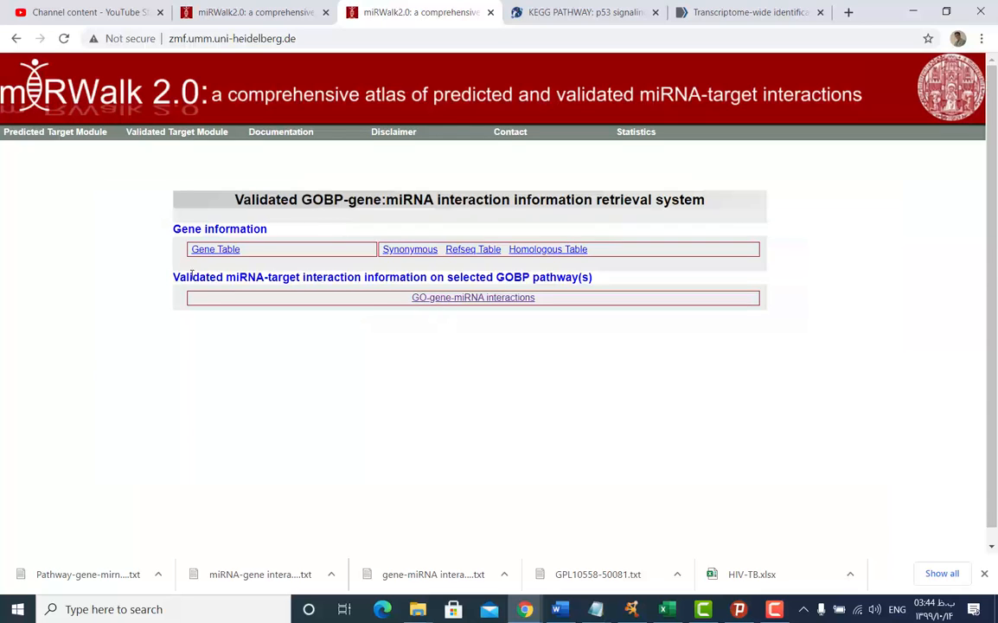
# Step: Read the heading about the selected GOBP pathways and open the GO-gene-miRNA interactions table
pyautogui.moveTo(173, 277); pyautogui.dragTo(355, 279)
pyautogui.click(357, 278)
pyautogui.moveTo(497, 277); pyautogui.dragTo(527, 276)
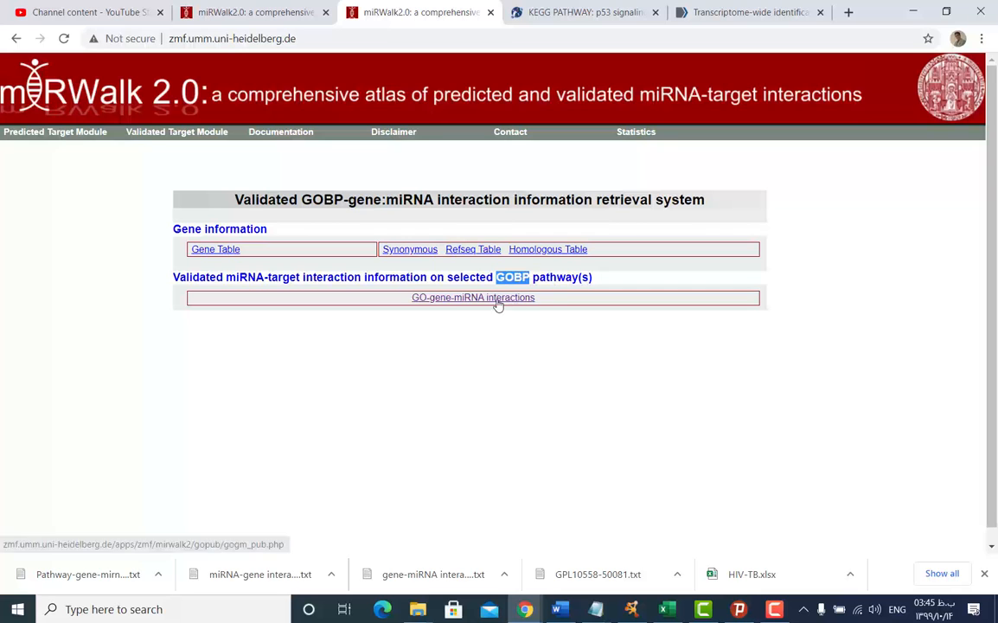
pyautogui.click(454, 298)
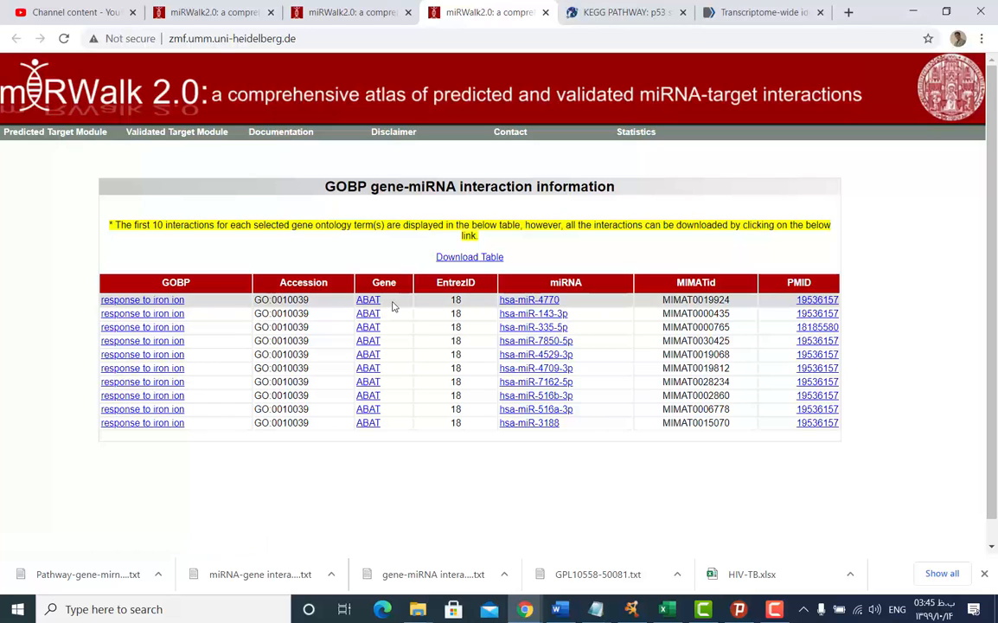
pyautogui.moveTo(199, 303)
pyautogui.mouseDown()
pyautogui.moveTo(102, 301)
pyautogui.moveTo(200, 304)
pyautogui.mouseUp()
# Step: Download the full GOBP gene-miRNA interactions table and show the downloaded file in its folder
pyautogui.click(479, 262)
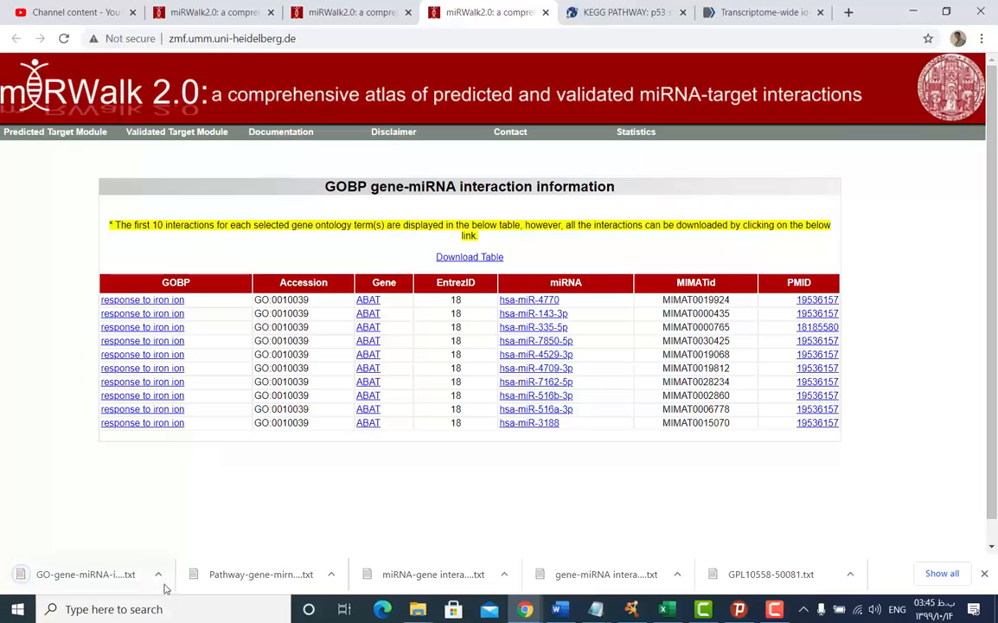
pyautogui.click(161, 576)
pyautogui.click(212, 526)
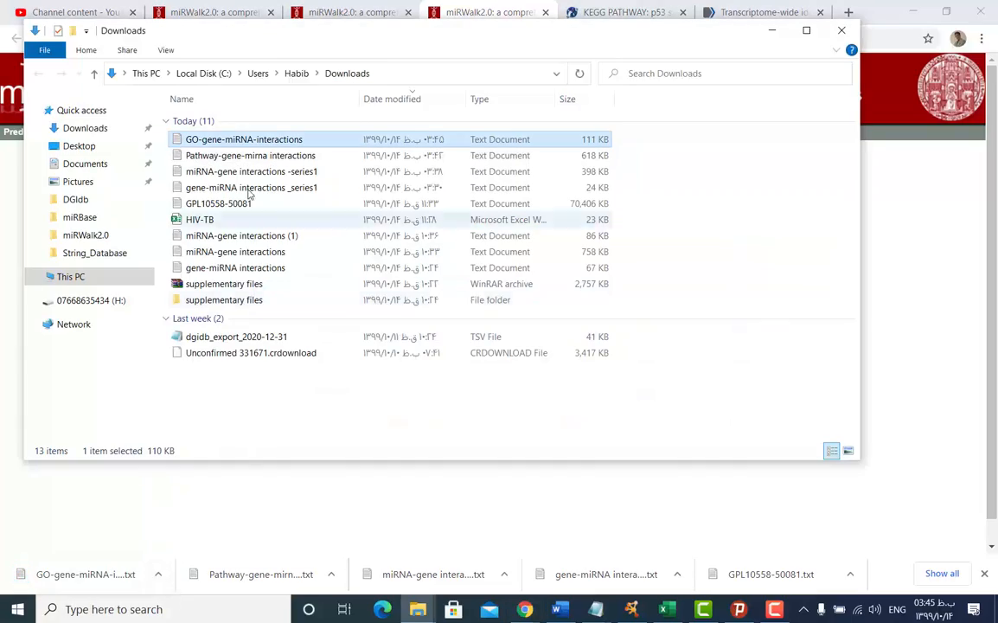
# Step: Open the downloaded GO-gene-miRNA-interactions text file, review its response to iron ion rows, and return to the miRWalk 2.0 page
pyautogui.doubleClick(233, 139)
pyautogui.moveTo(437, 207); pyautogui.dragTo(427, 6)
pyautogui.doubleClick(17, 52)
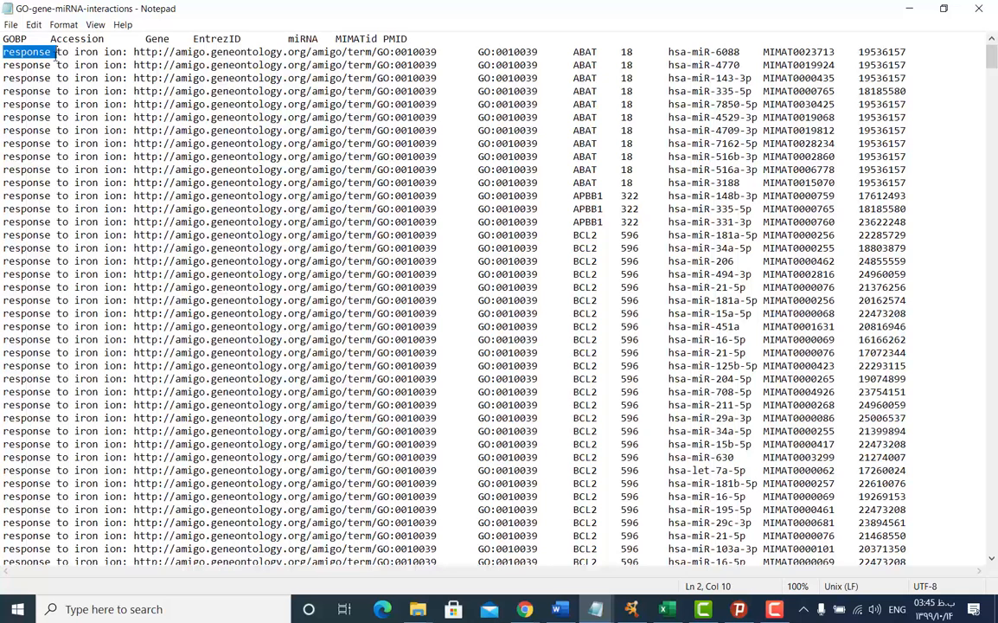
pyautogui.click(41, 52)
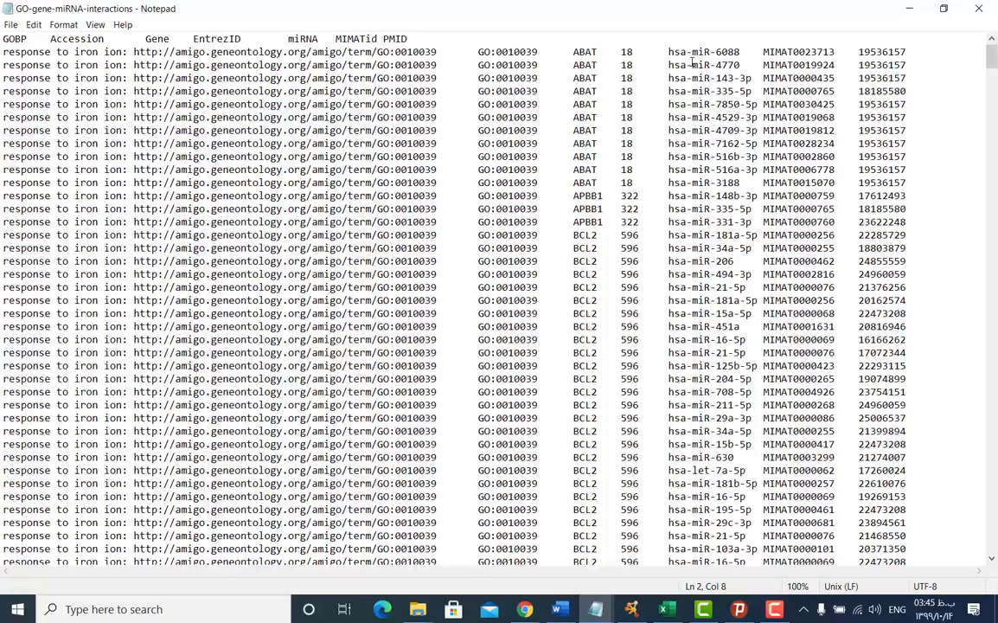
pyautogui.scroll(-15, 714, 166)
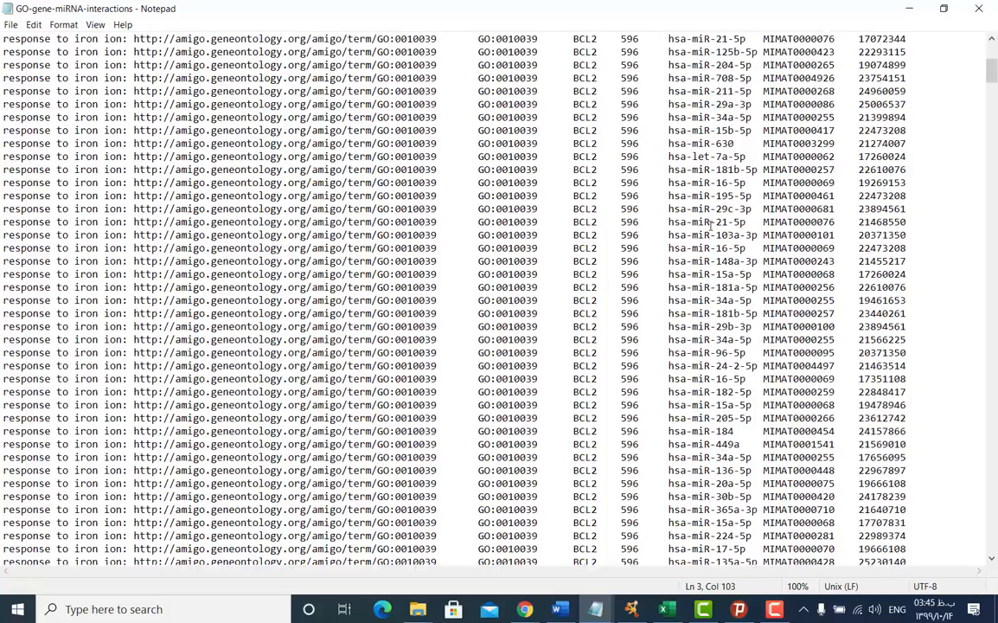
pyautogui.click(981, 10)
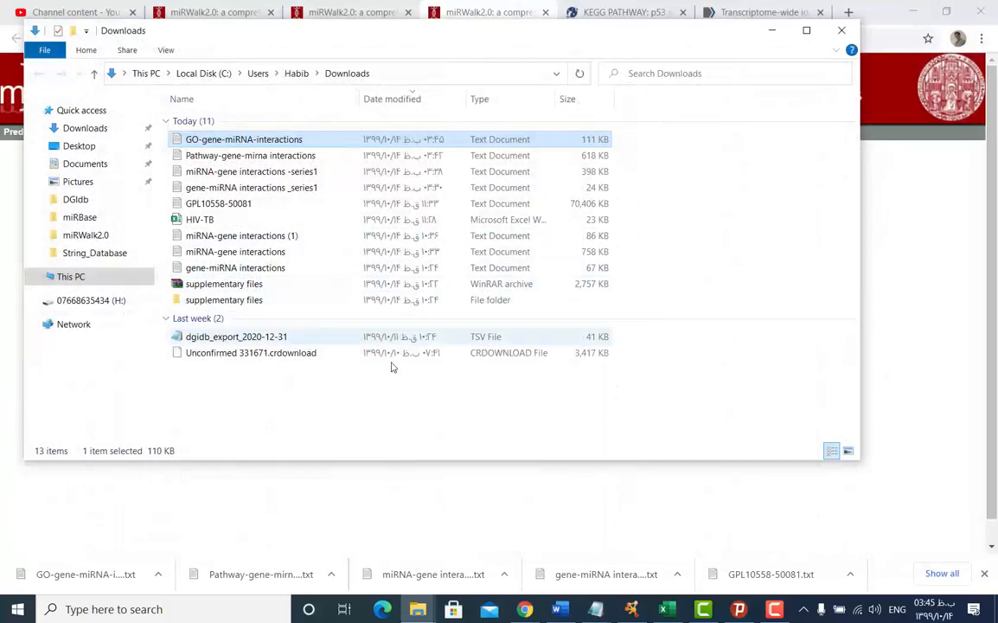
pyautogui.click(486, 472)
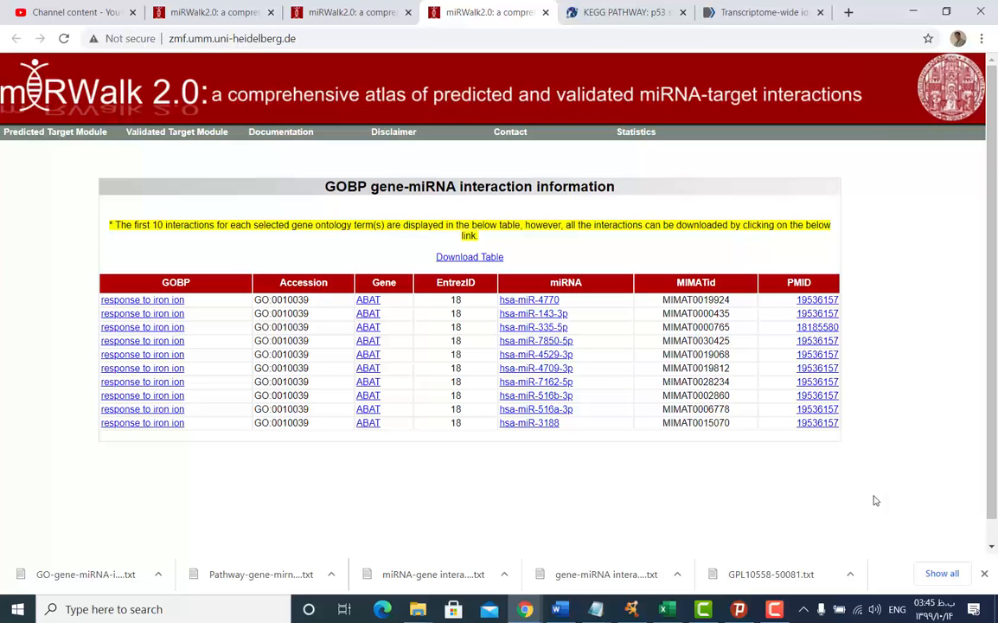
# Step: Open the validated Gene Class Targets query and set it to the Human species and Gene Classes
pyautogui.moveTo(201, 138)
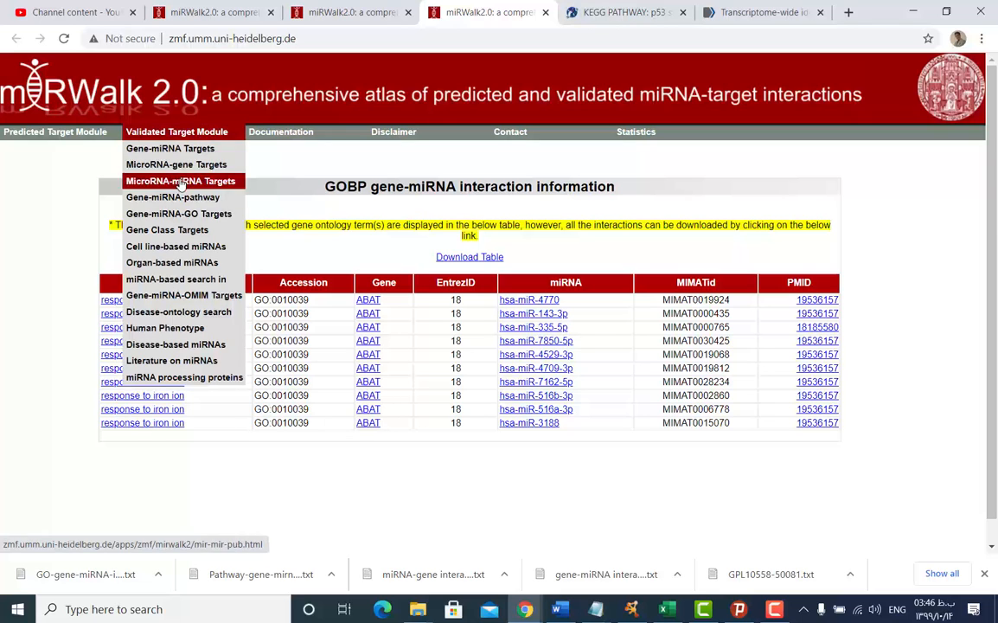
pyautogui.click(197, 231)
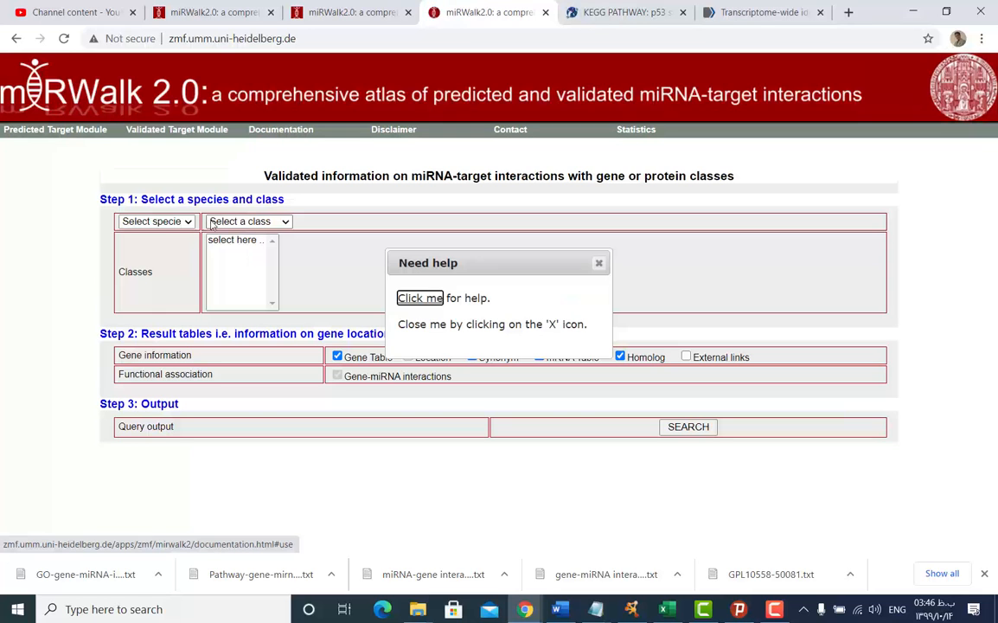
pyautogui.click(598, 264)
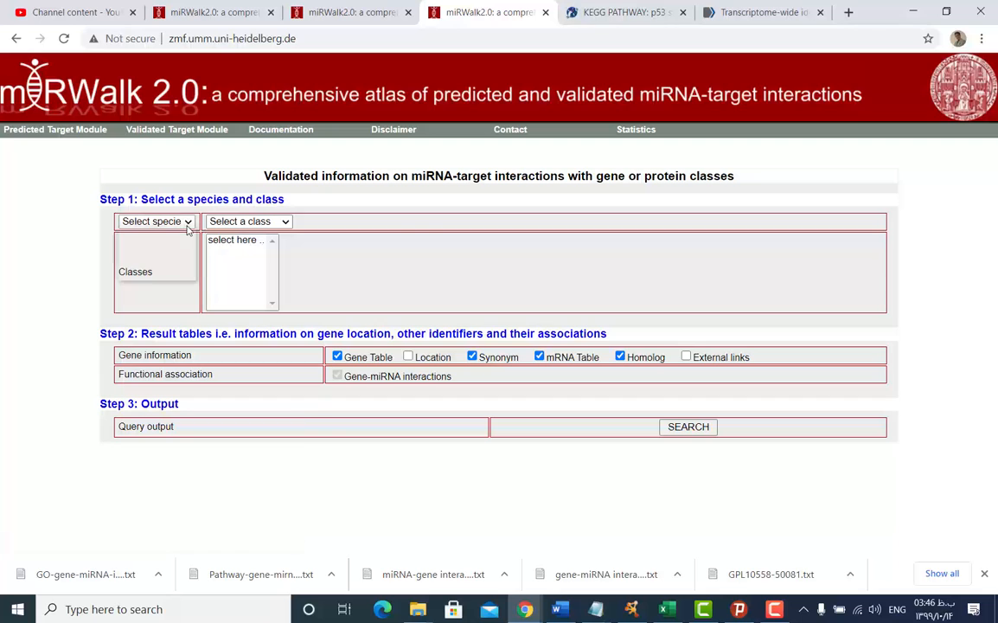
pyautogui.click(155, 221)
pyautogui.click(177, 247)
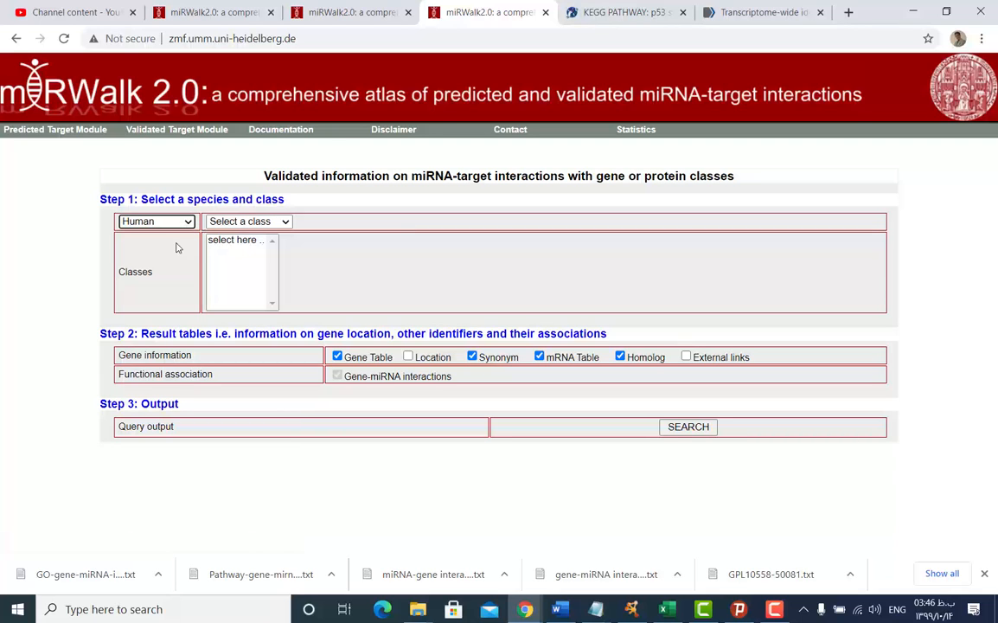
pyautogui.click(246, 221)
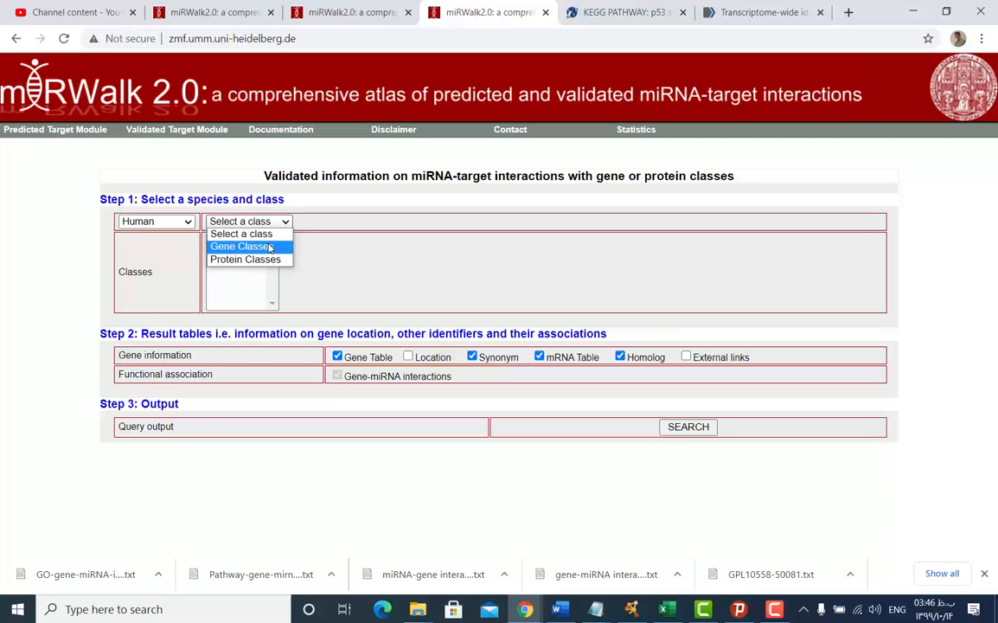
pyautogui.click(271, 248)
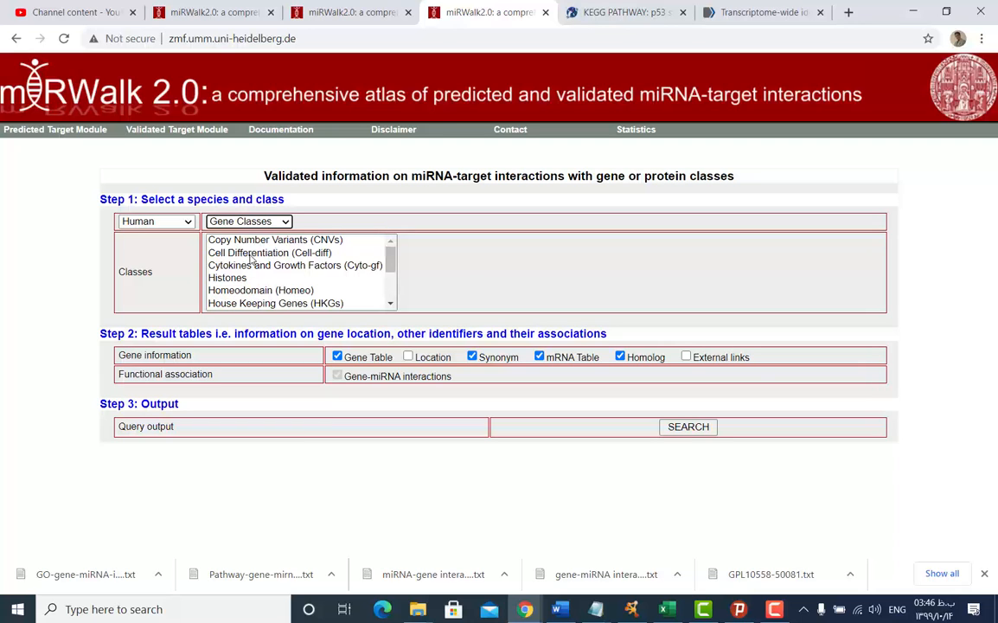
# Step: Run the search for the Histones gene class and open the Validated Gene classes interactions table
pyautogui.click(227, 278)
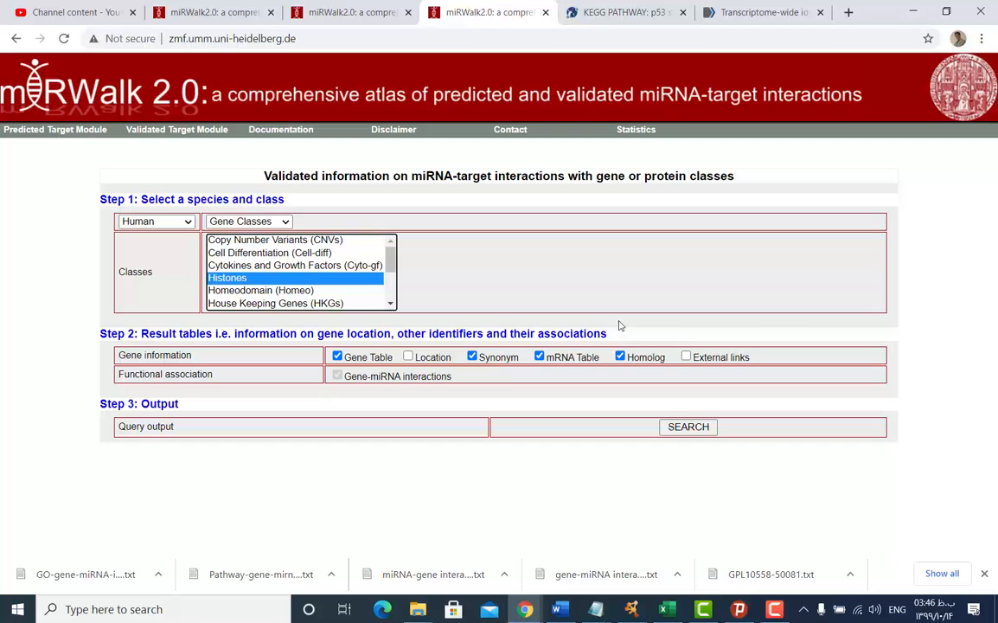
pyautogui.click(691, 428)
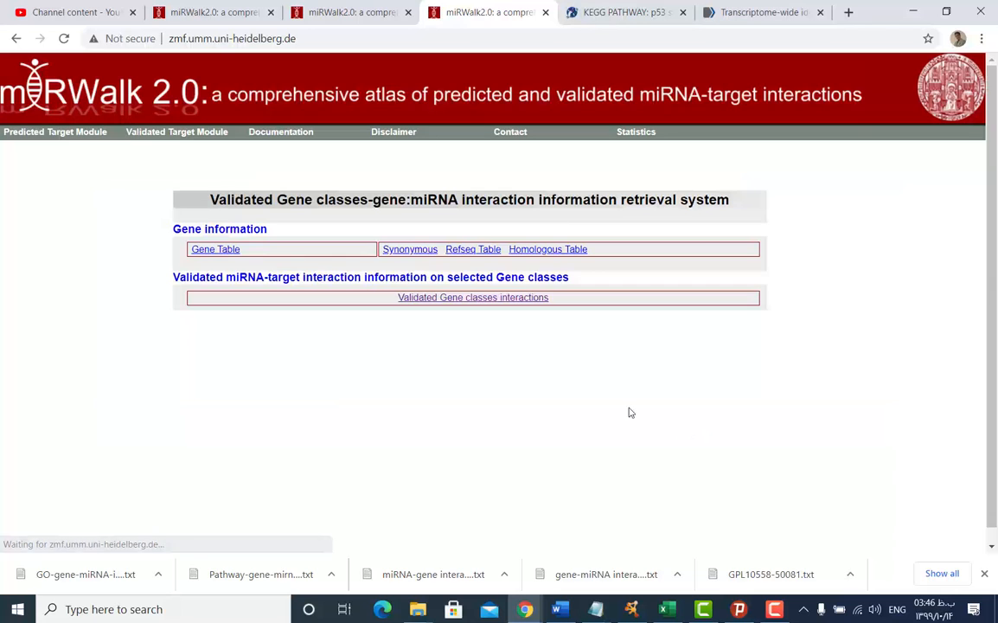
pyautogui.moveTo(565, 303); pyautogui.dragTo(381, 296)
pyautogui.click(492, 343)
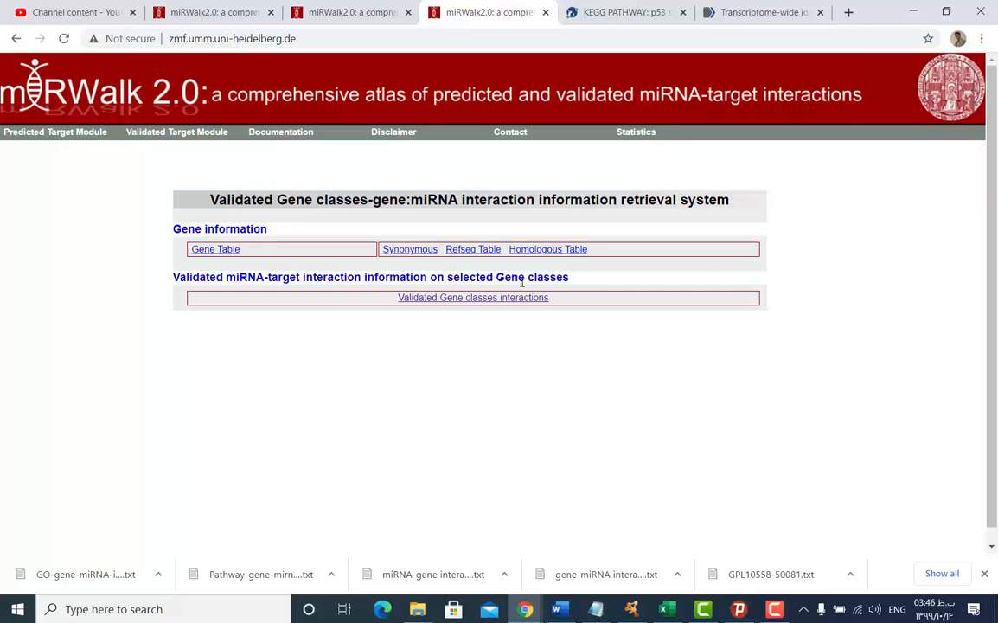
pyautogui.click(475, 298)
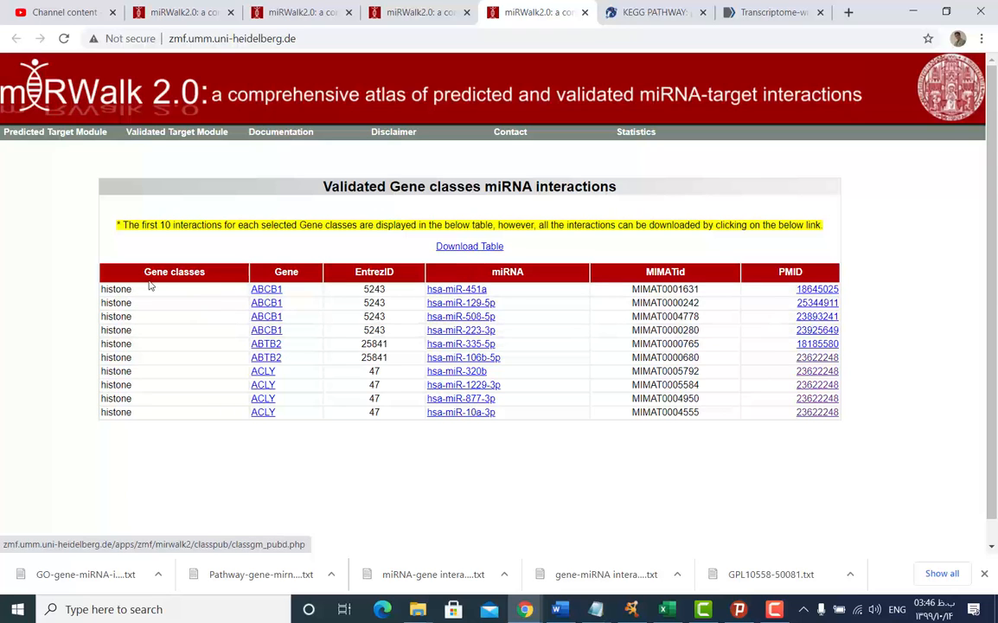
# Step: Examine the gene class, miRNA and MIMATid columns of the histone interactions table and request the full table download
pyautogui.moveTo(142, 273); pyautogui.dragTo(221, 276)
pyautogui.click(166, 272)
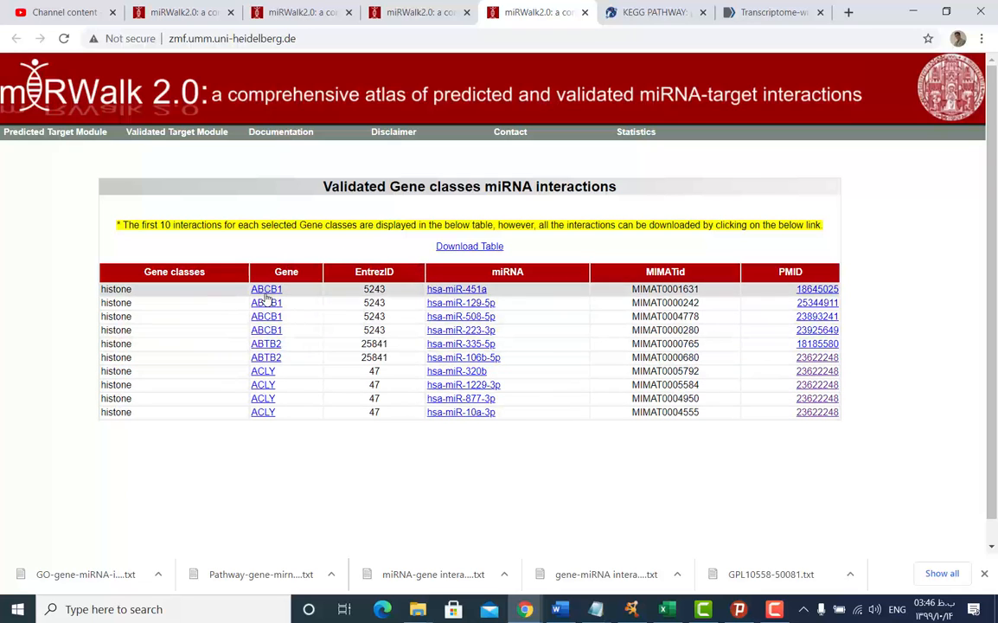
pyautogui.moveTo(489, 273); pyautogui.dragTo(546, 275)
pyautogui.doubleClick(673, 273)
pyautogui.click(670, 286)
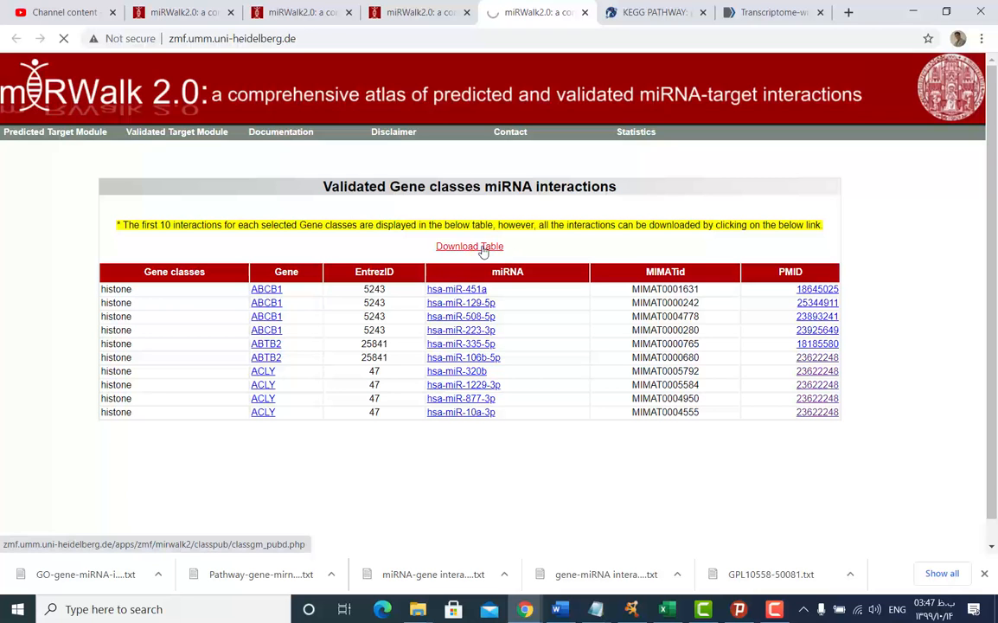
pyautogui.moveTo(875, 9); pyautogui.dragTo(811, 498)
pyautogui.doubleClick(811, 498)
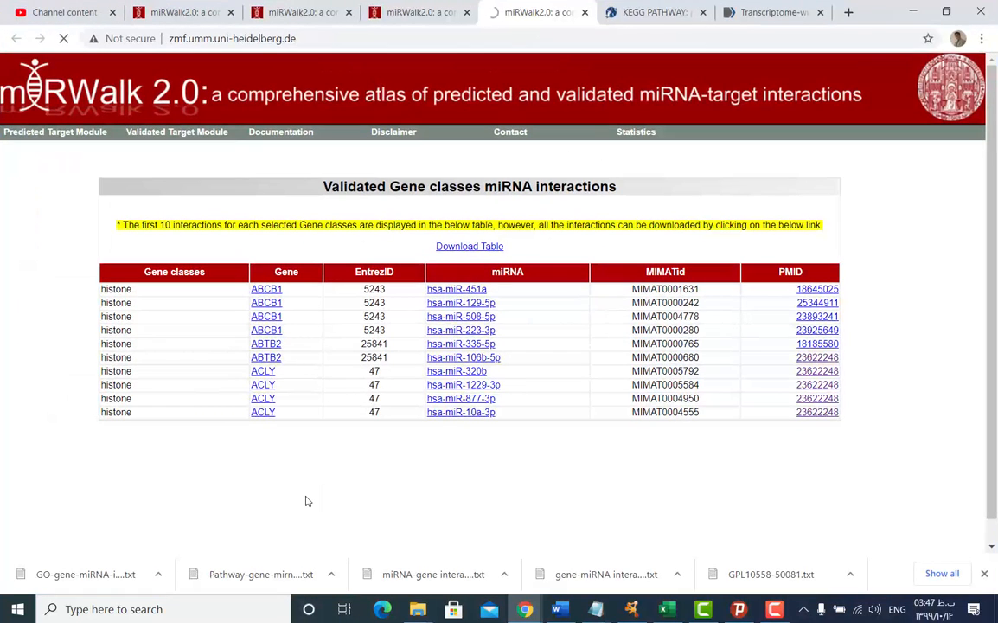
pyautogui.click(774, 609)
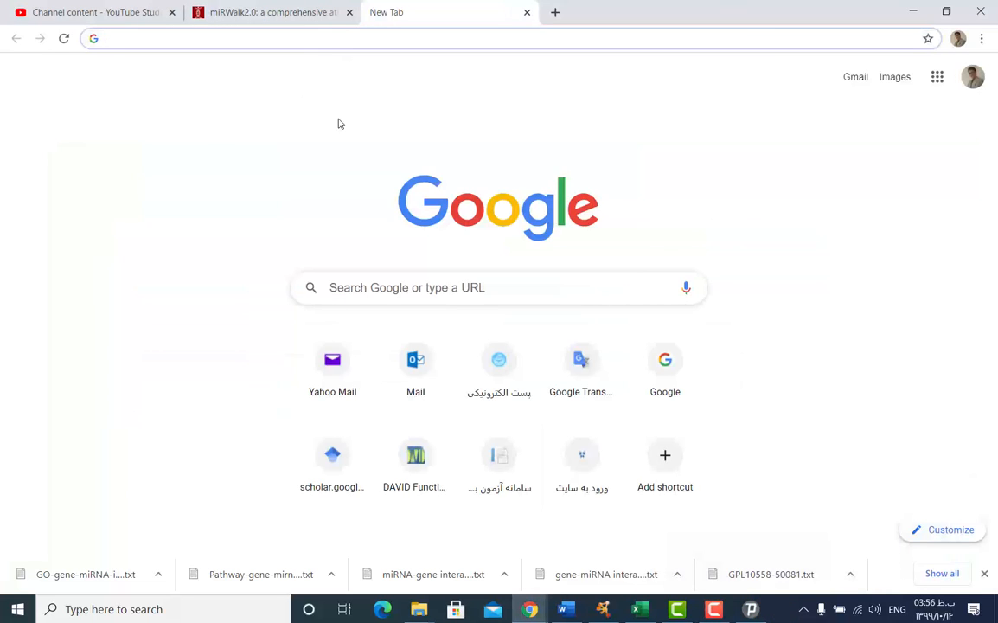
# Step: Return to the miRWalk 2.0 home page and look over the Validated Target Module
pyautogui.click(286, 12)
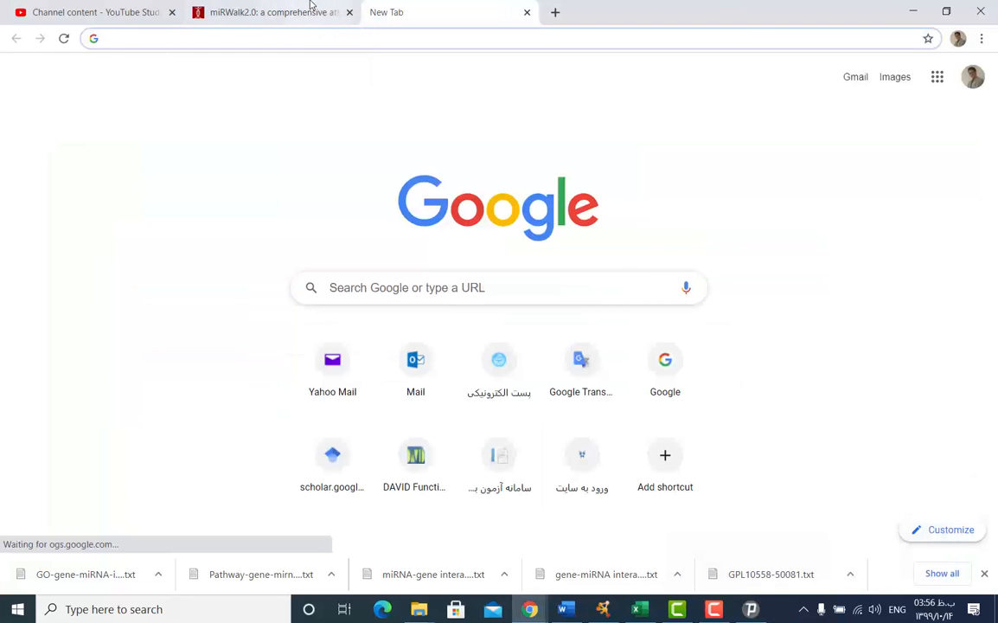
pyautogui.click(147, 128)
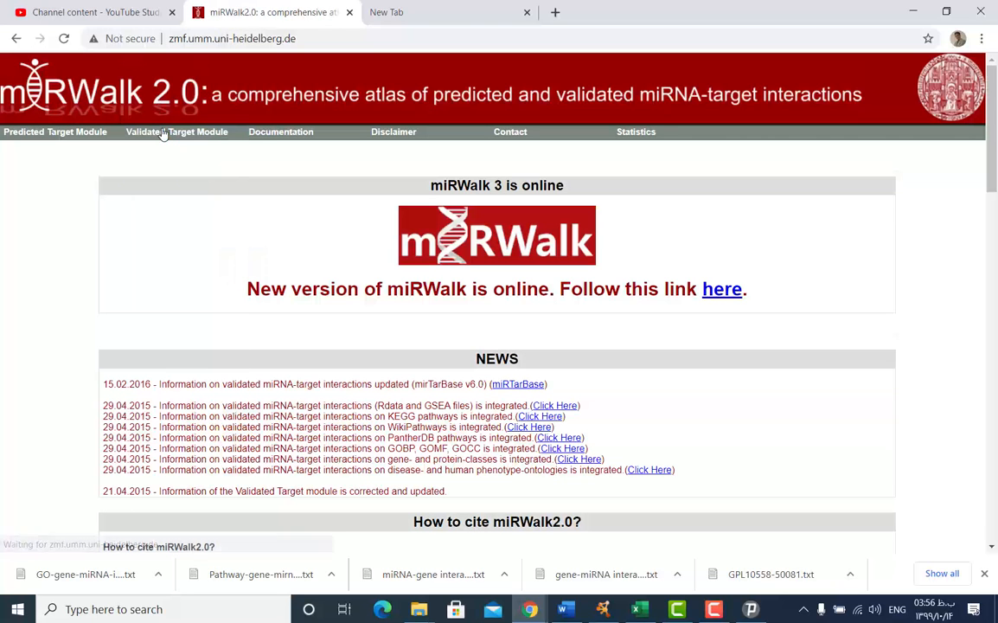
pyautogui.moveTo(162, 134)
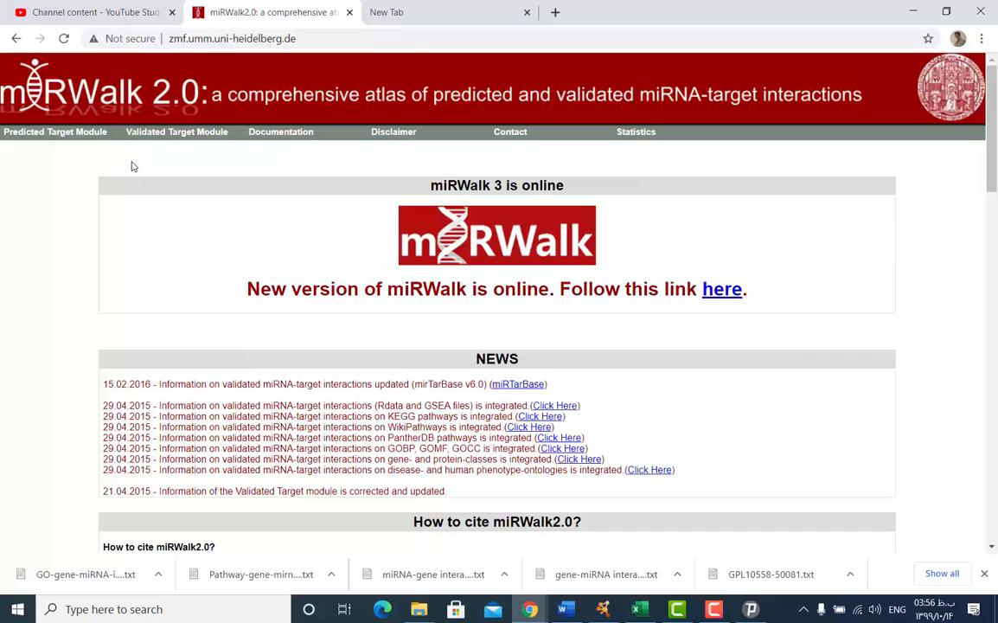
pyautogui.moveTo(210, 132)
pyautogui.click(713, 609)
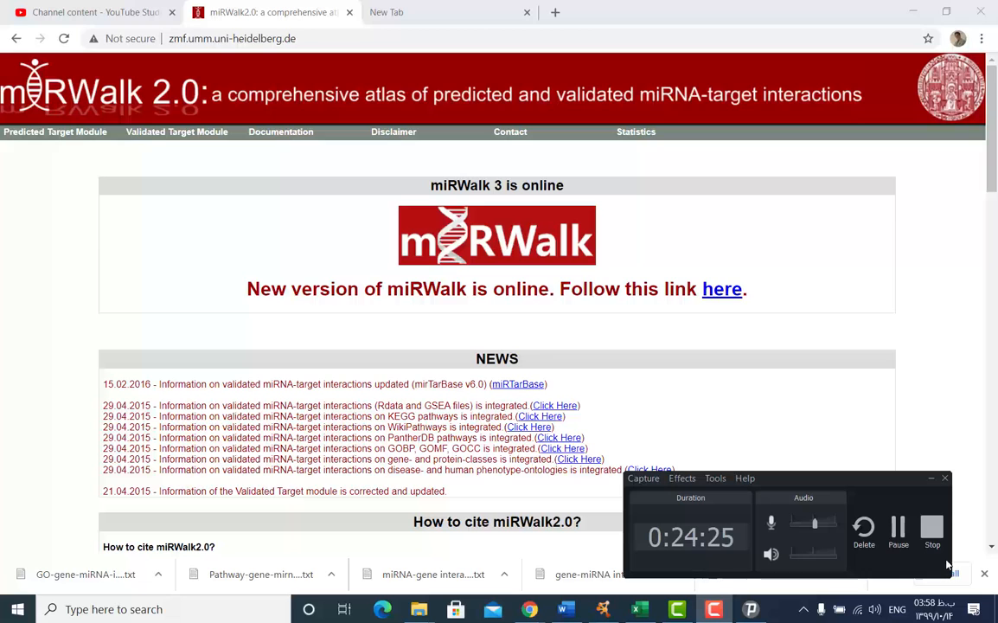